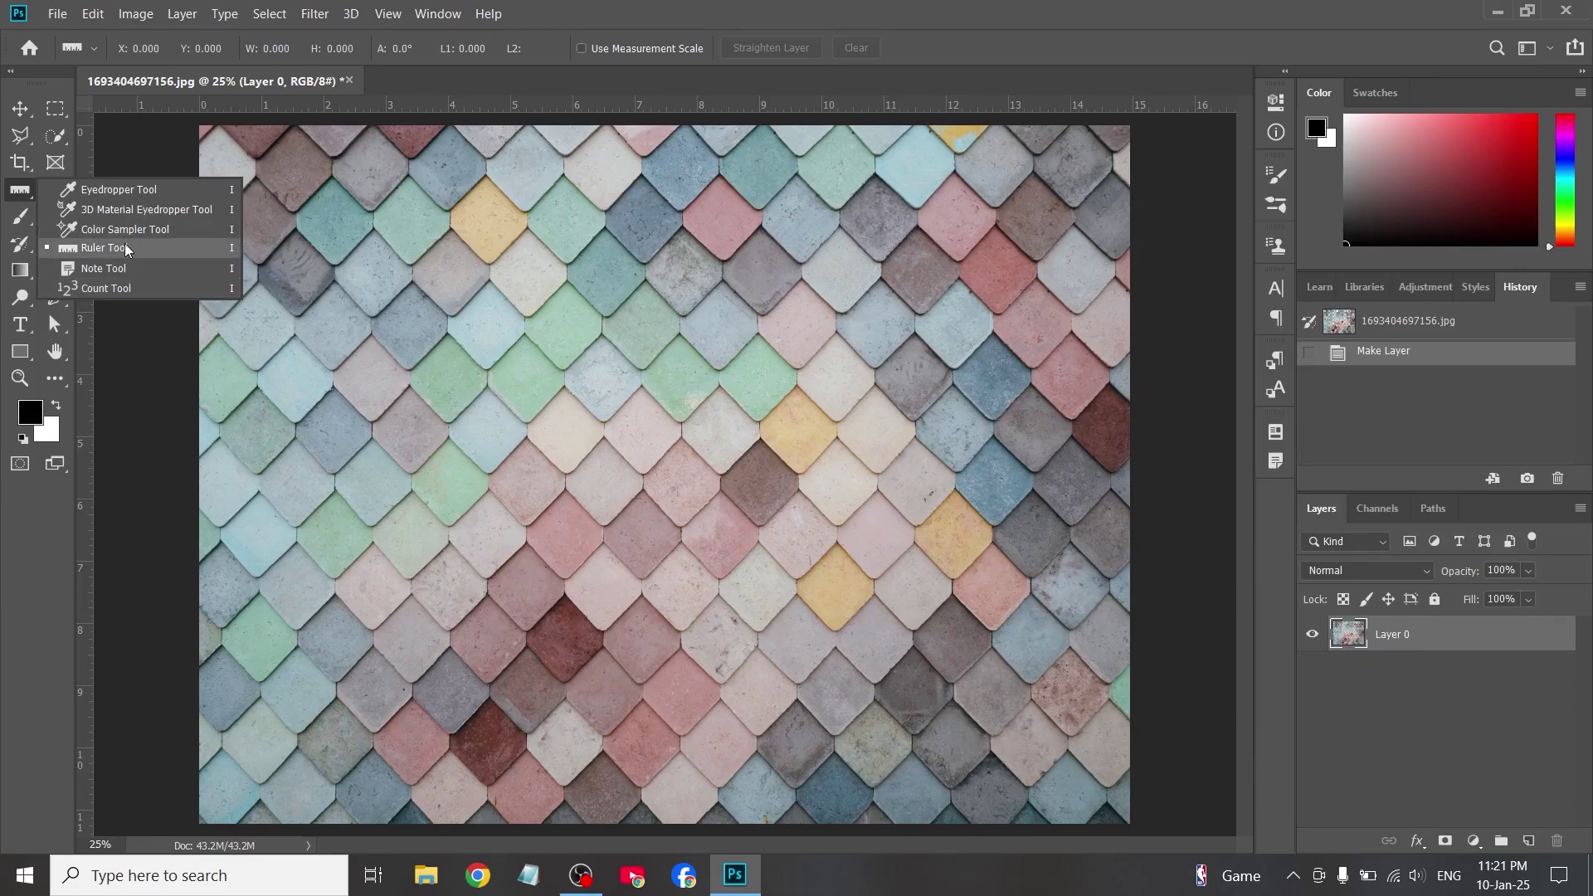
# - Measure a horizontal distance across the upper tiles with the Ruler tool, and swing the line's end up and down to vary its angle
pyautogui.click(126, 248)
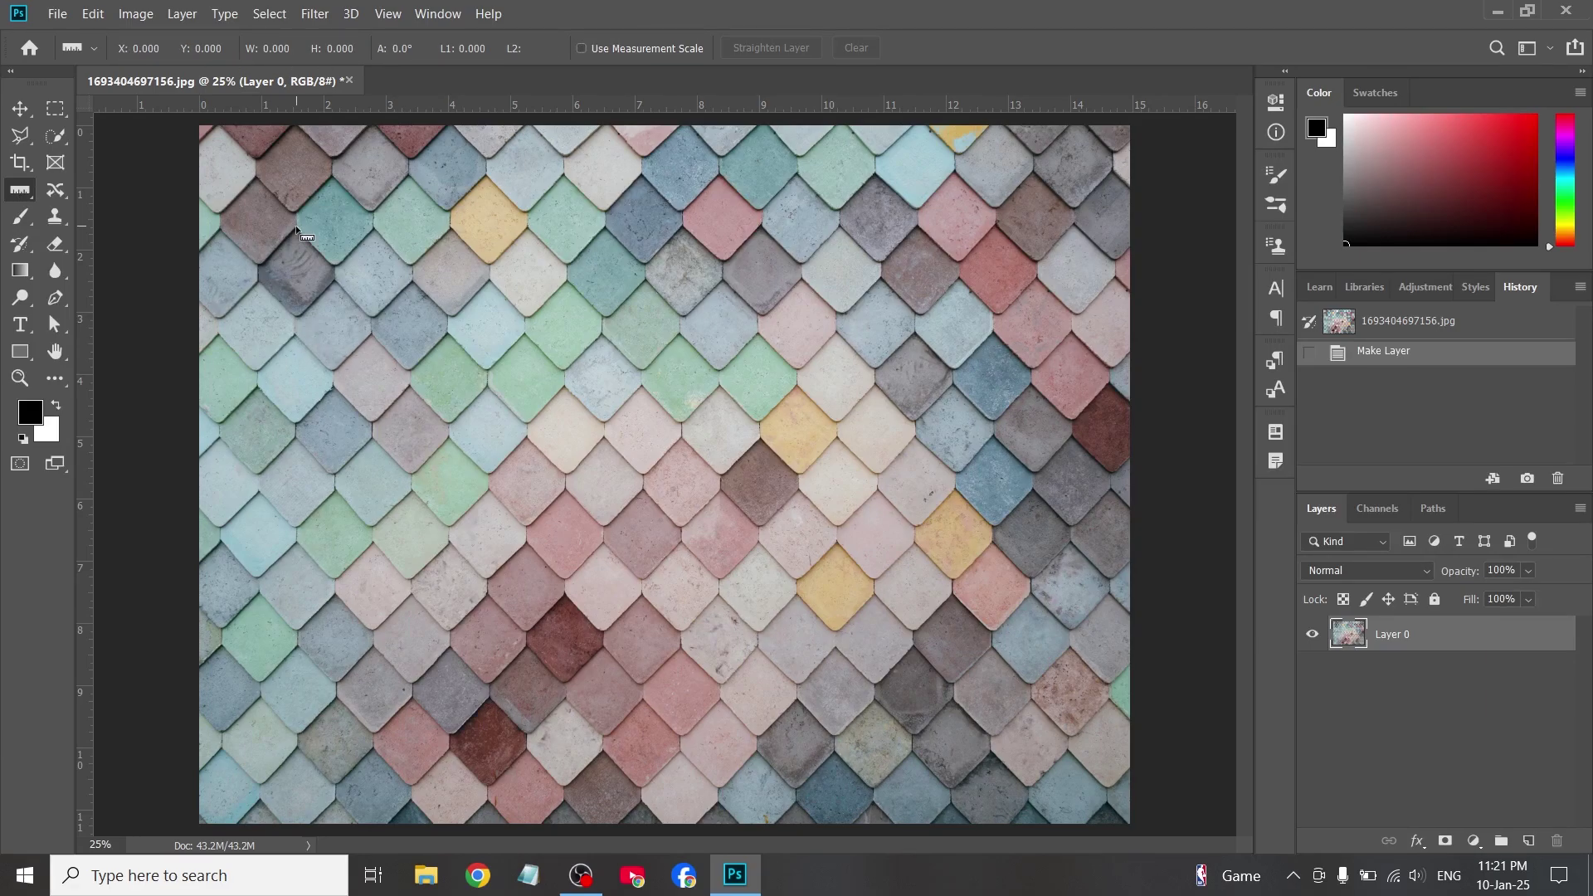
pyautogui.moveTo(296, 226); pyautogui.dragTo(653, 226)
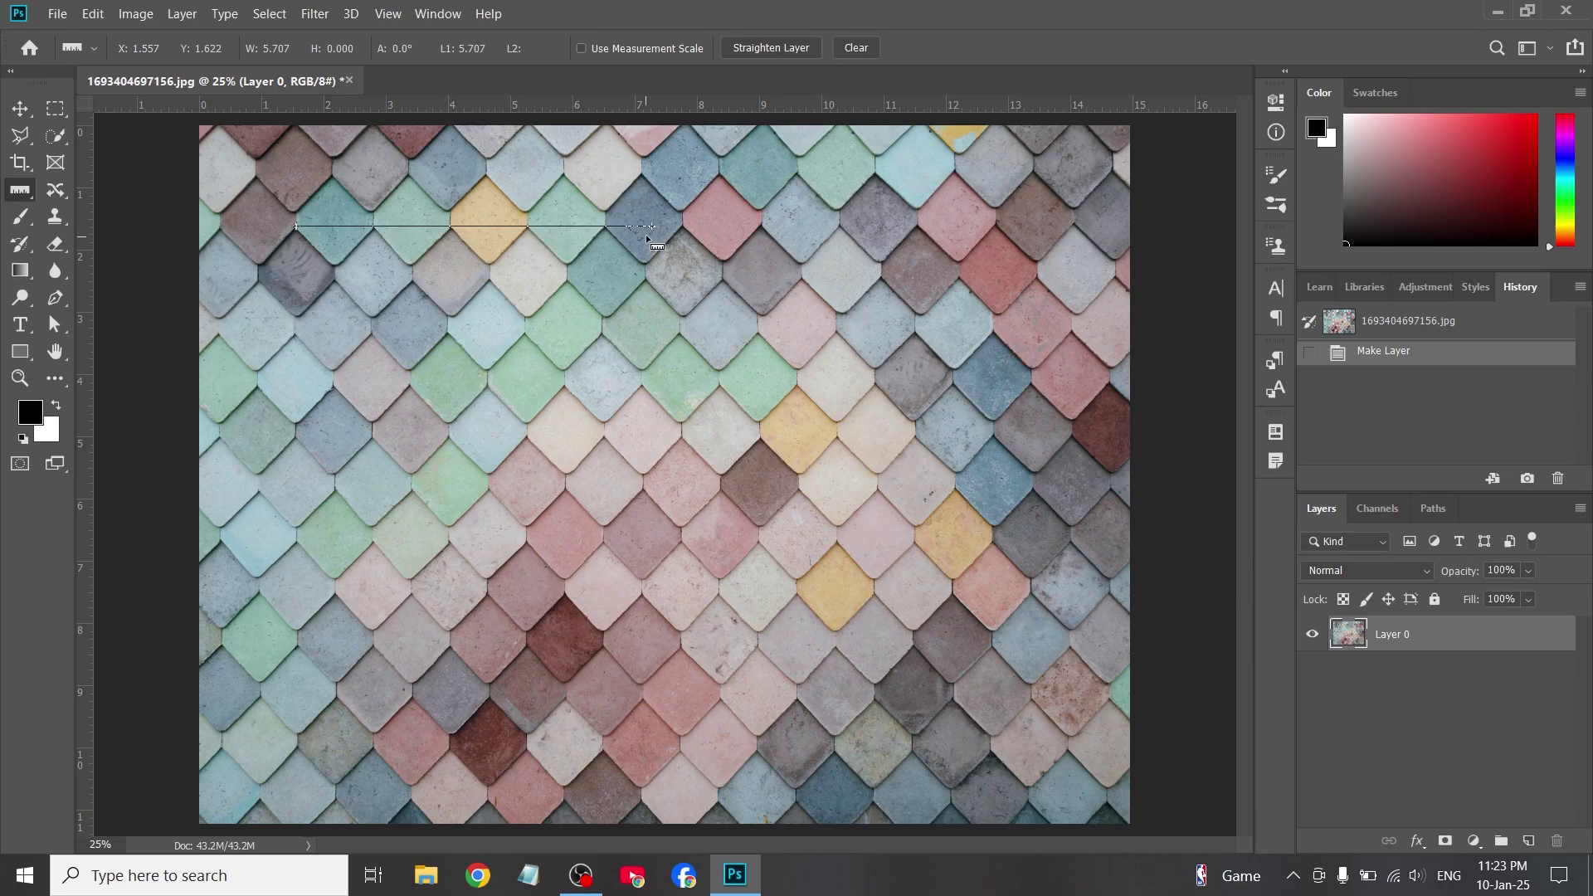
pyautogui.moveTo(653, 227)
pyautogui.mouseDown()
pyautogui.moveTo(650, 206)
pyautogui.moveTo(644, 251)
pyautogui.moveTo(644, 209)
pyautogui.moveTo(652, 234)
pyautogui.moveTo(661, 203)
pyautogui.mouseUp()
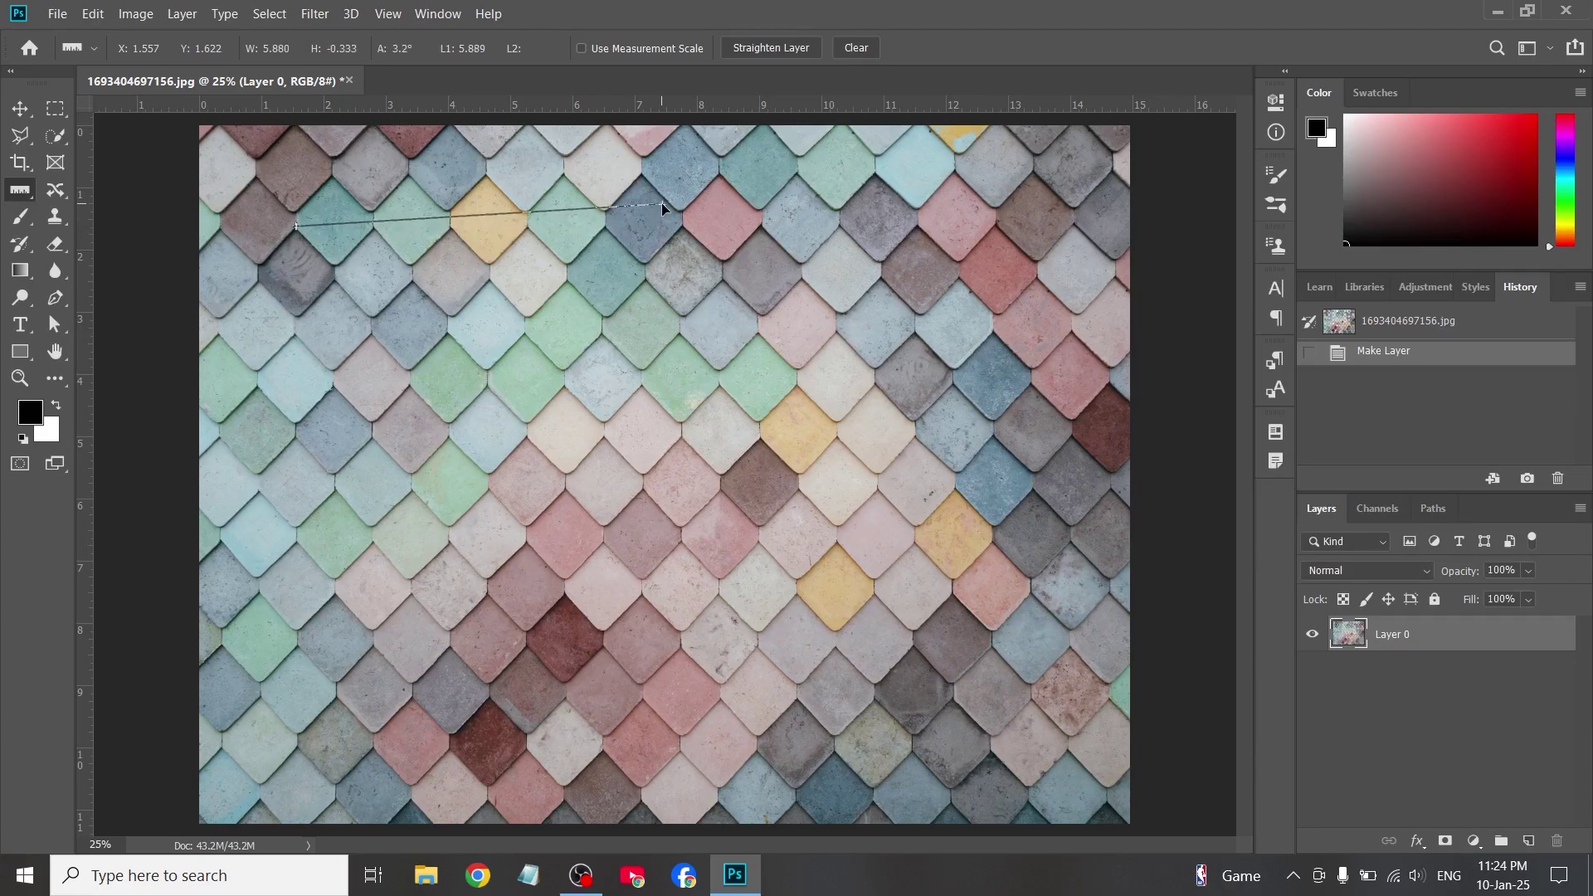
pyautogui.moveTo(660, 202); pyautogui.dragTo(657, 233)
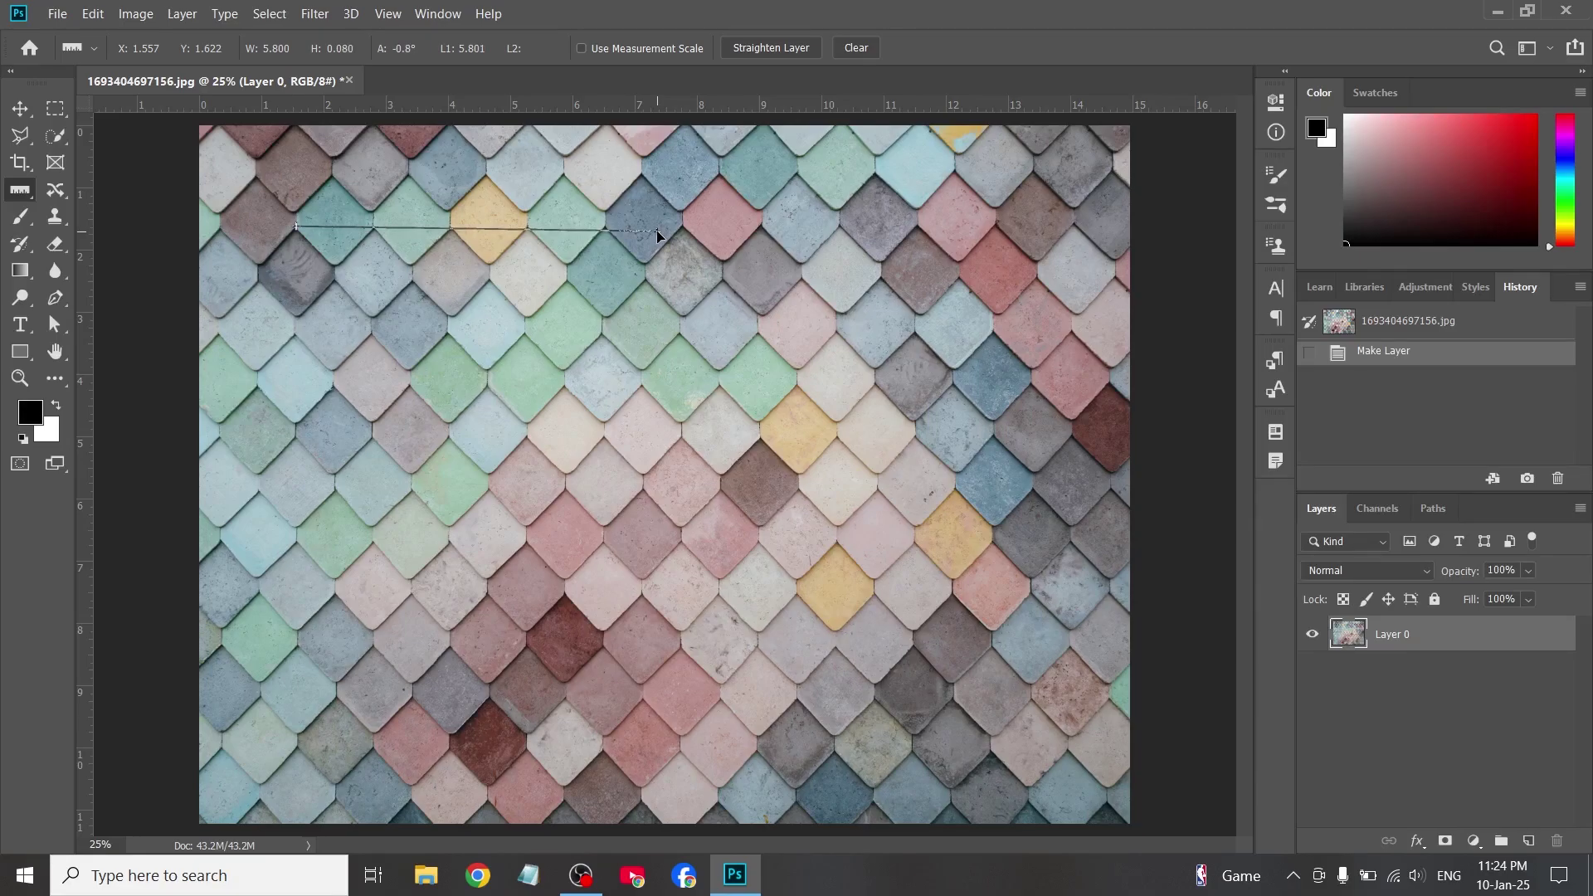
pyautogui.moveTo(658, 235); pyautogui.dragTo(658, 206)
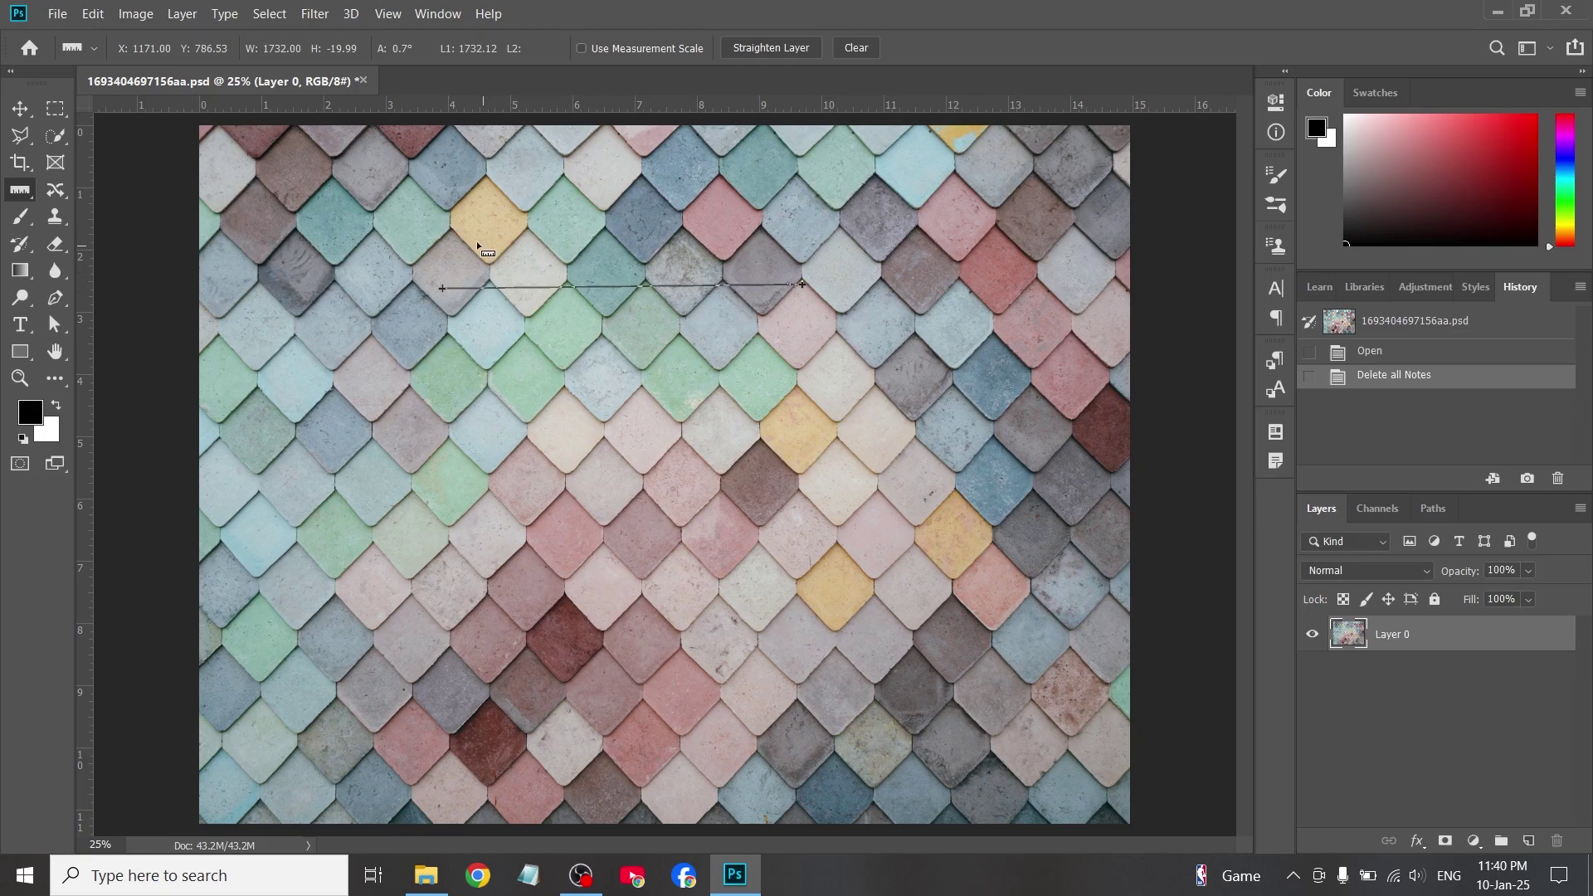
# - Measure new lines across the upper tiles and add a second ruler arm from the start point to measure the angle between them
pyautogui.moveTo(422, 232); pyautogui.dragTo(697, 235)
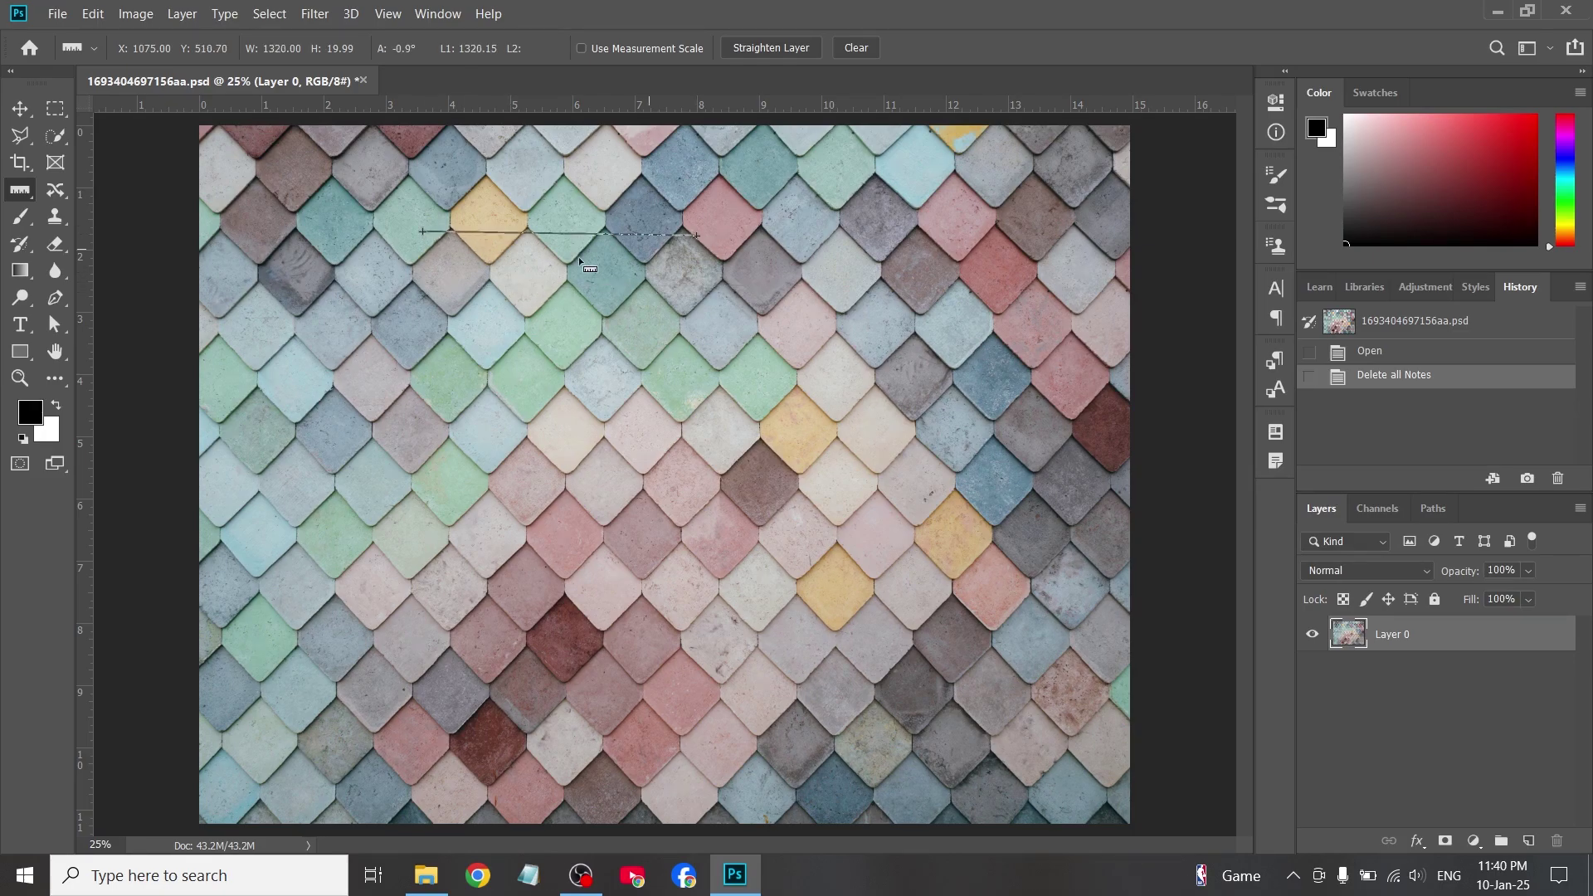
pyautogui.moveTo(394, 271); pyautogui.dragTo(615, 284)
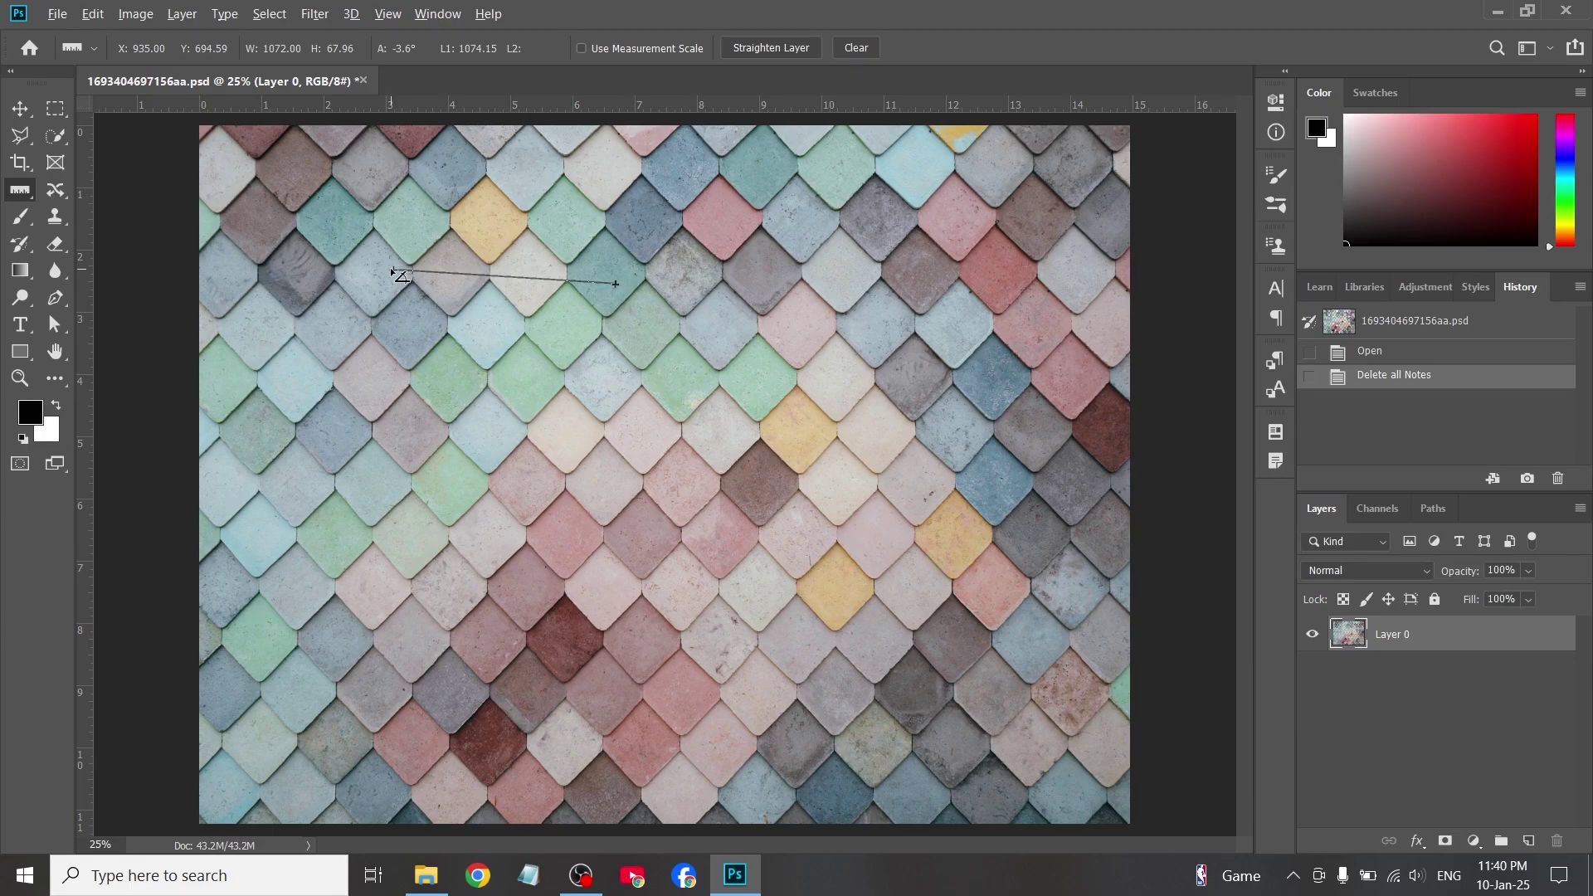
pyautogui.moveTo(391, 269); pyautogui.dragTo(599, 156)
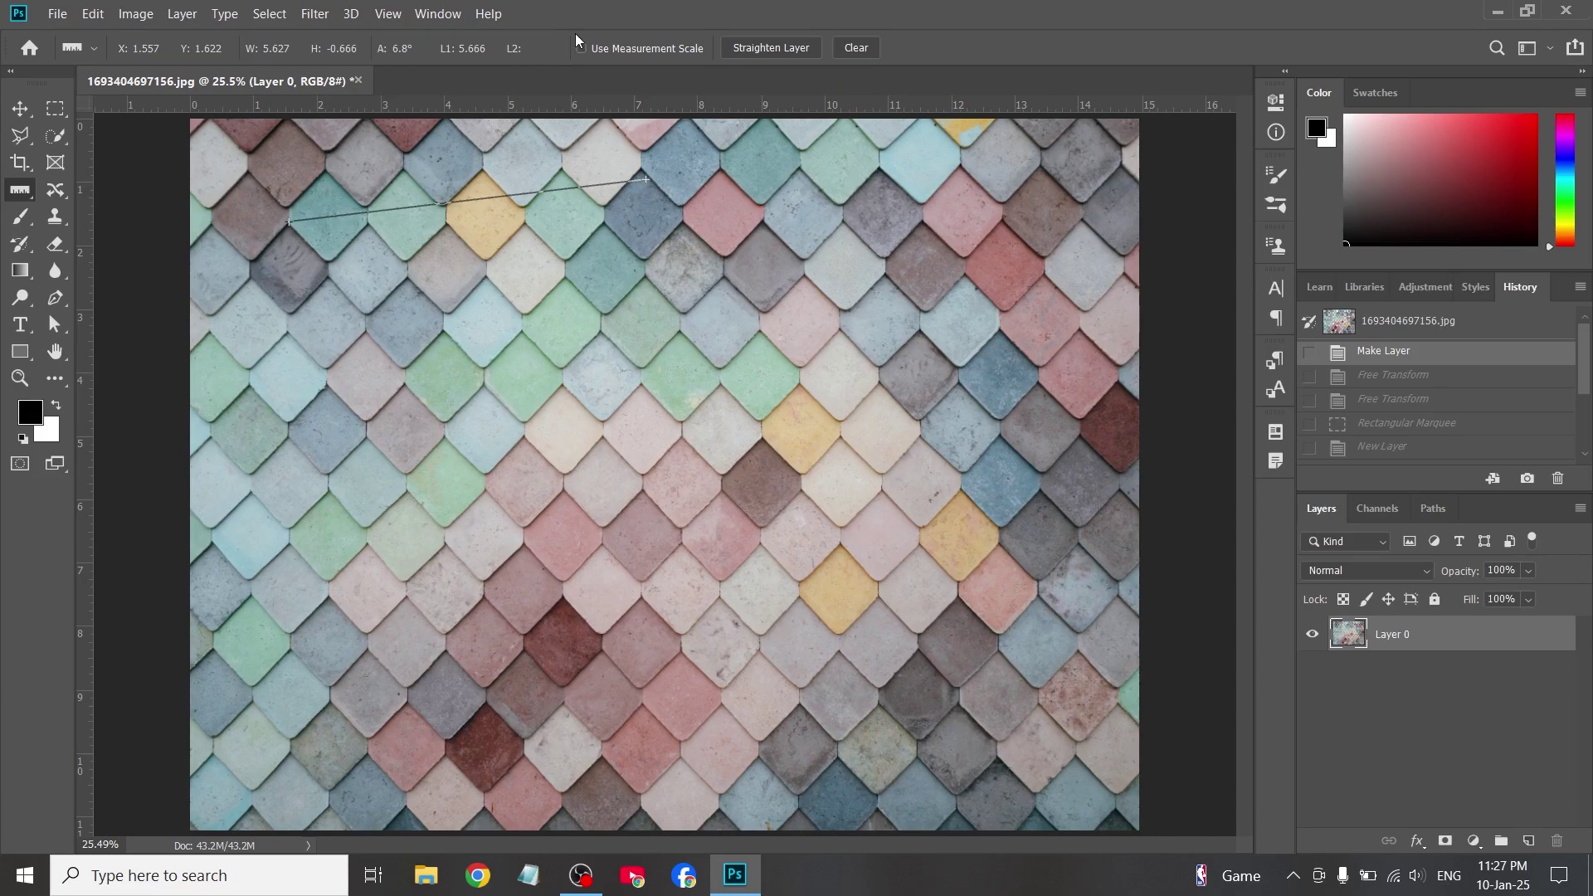
# - Check the ruler's unit options and turn on Use Measurement Scale for the ruler readings
pyautogui.click(581, 48)
pyautogui.click(581, 48)
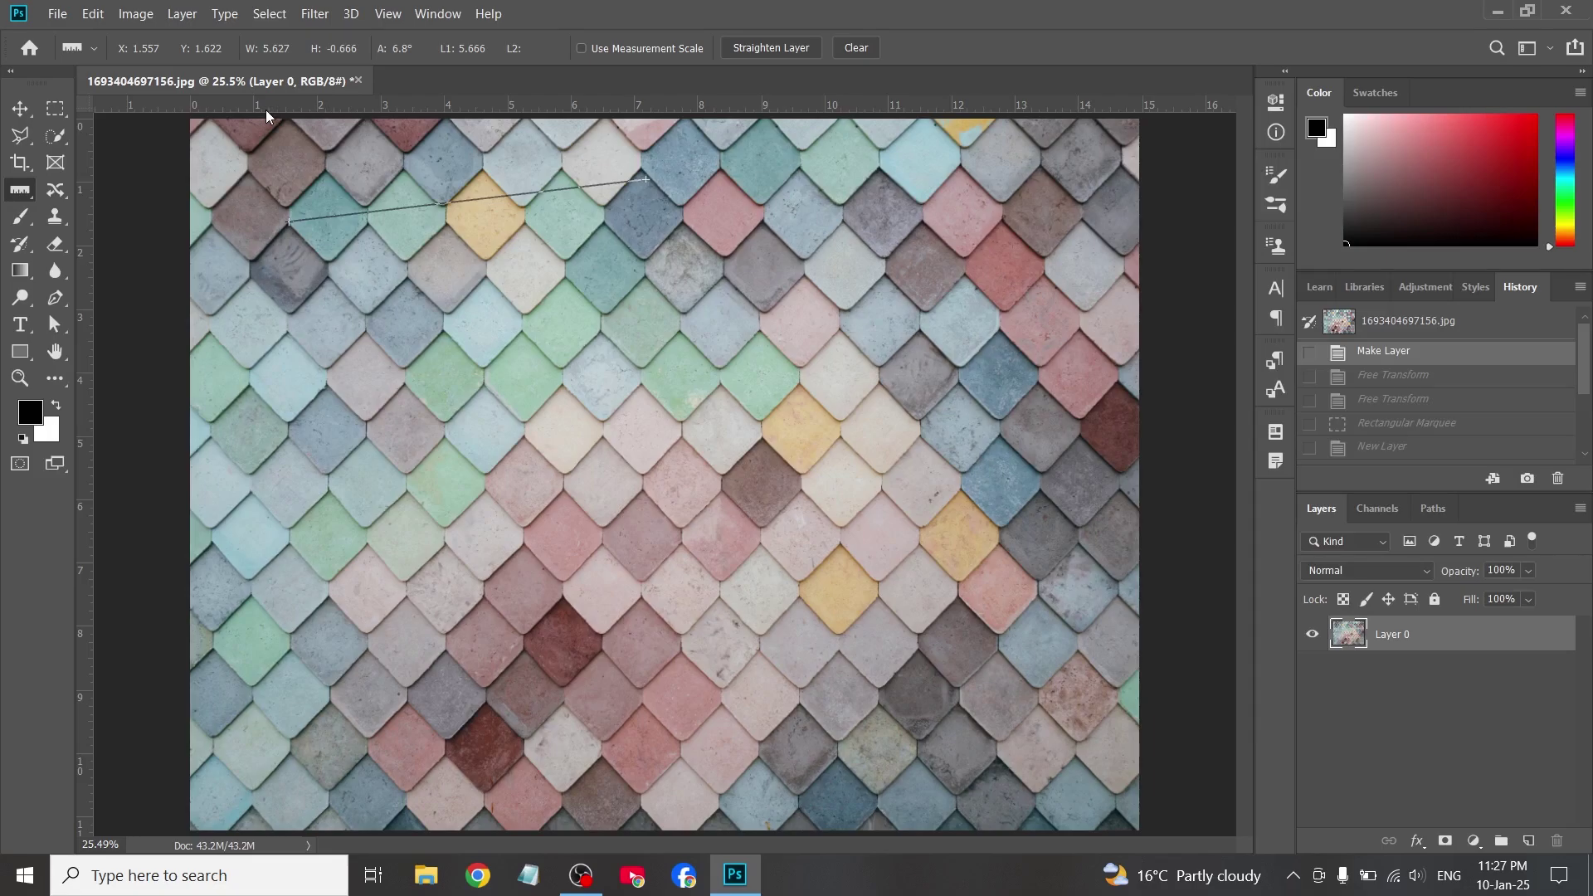
pyautogui.rightClick(305, 98)
pyautogui.click(566, 42)
pyautogui.click(583, 48)
# - Try a custom measurement scale with a logical length of 10 and a pixel length of 10
pyautogui.click(136, 16)
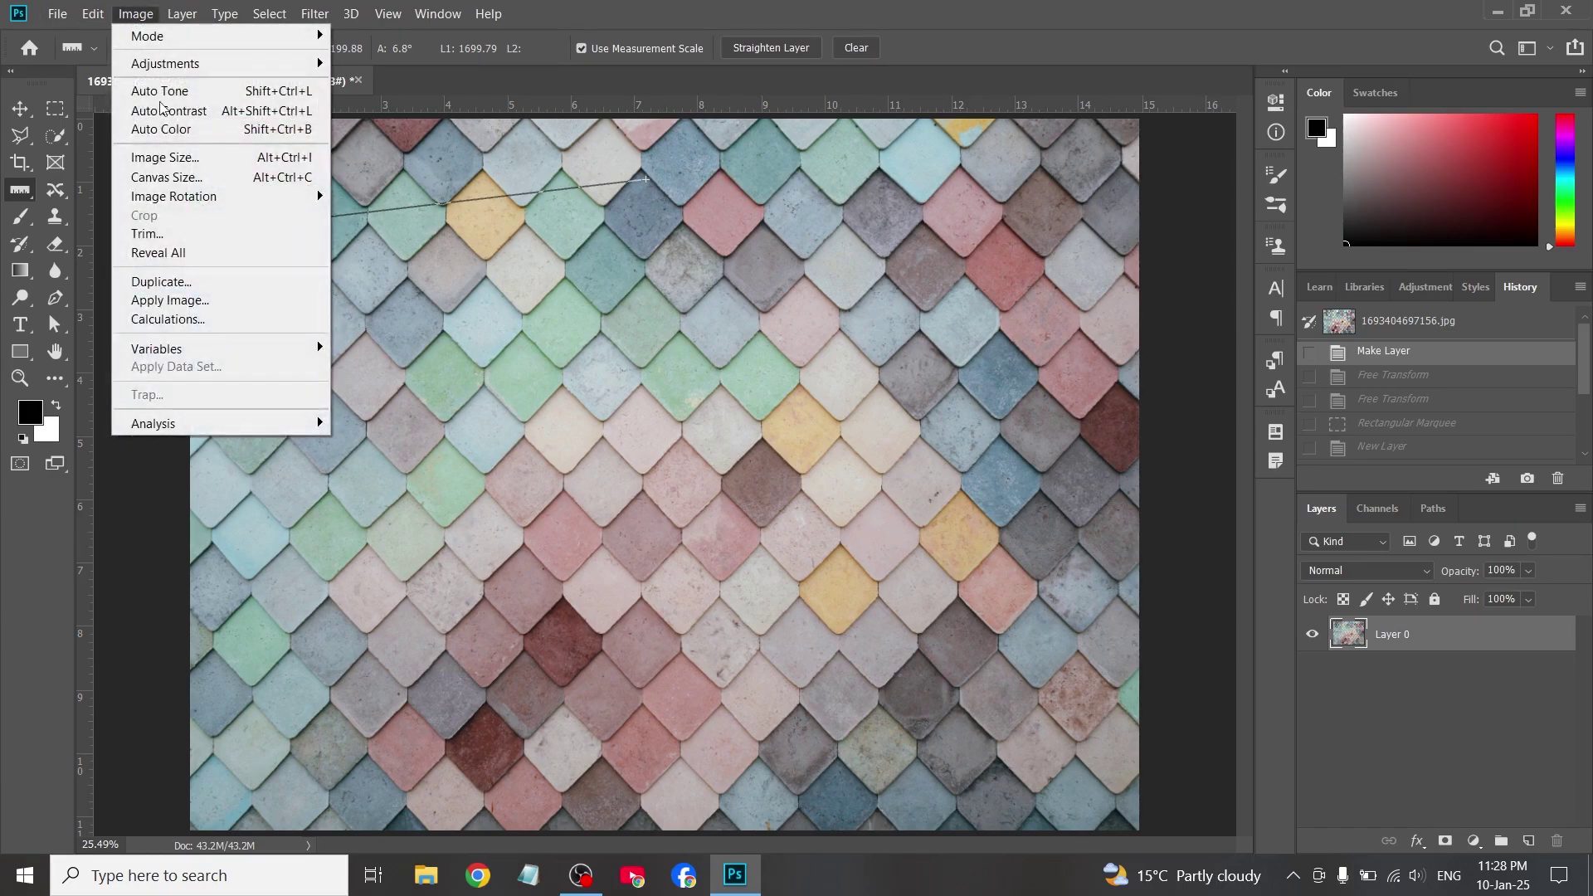
pyautogui.moveTo(222, 426)
pyautogui.moveTo(415, 430)
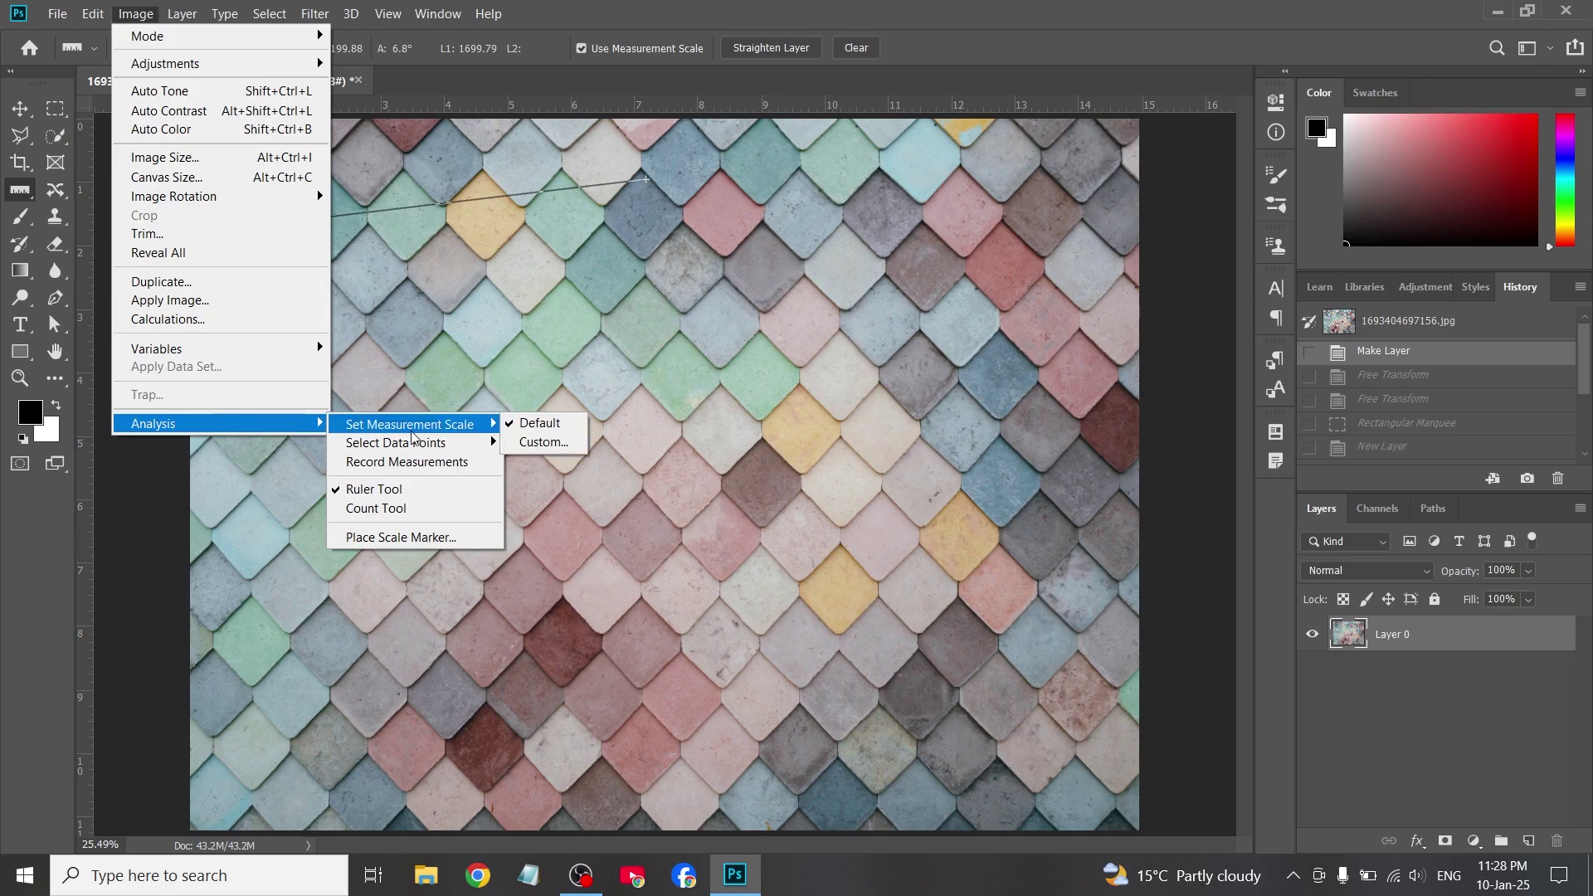
pyautogui.click(544, 441)
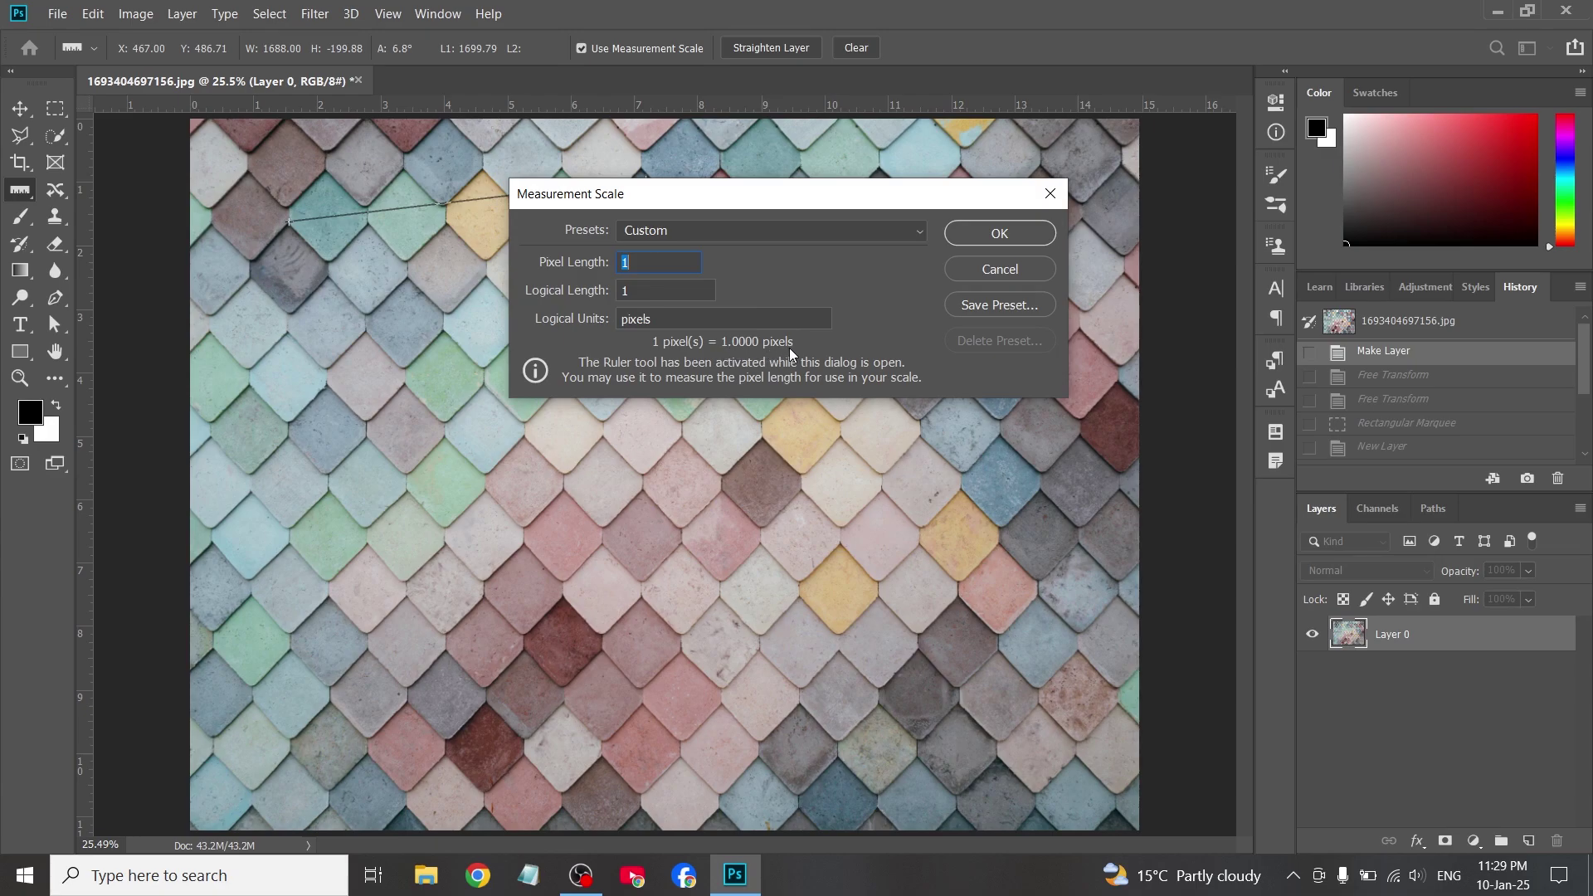
pyautogui.click(636, 294)
pyautogui.write('0')
pyautogui.click(636, 264)
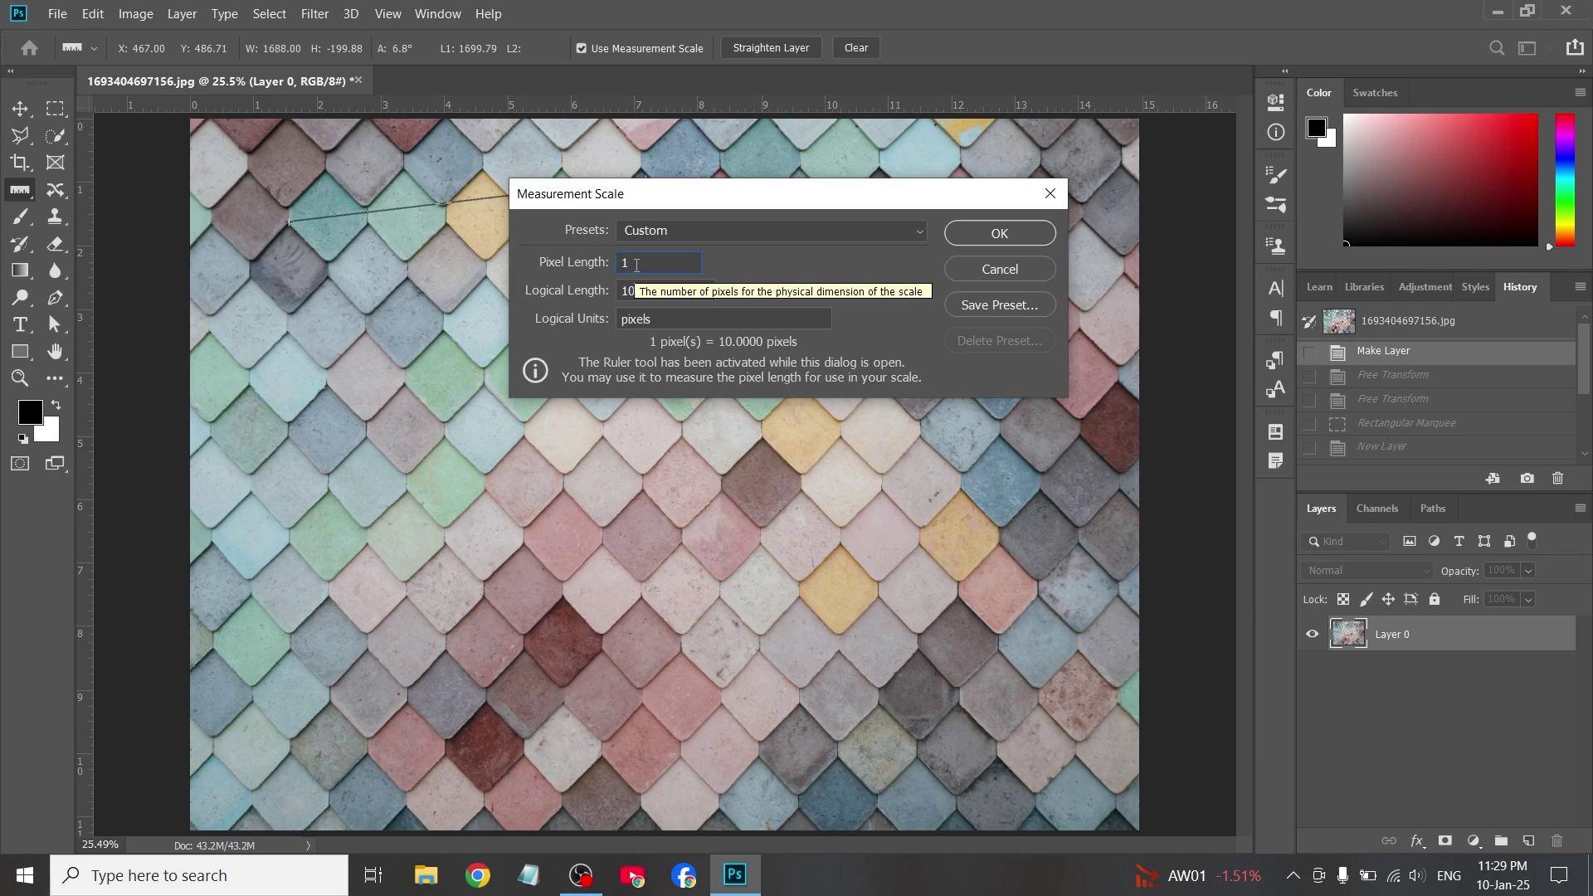
pyautogui.write('0')
# - Set the custom measurement scale to pixel length 1 and logical length 1 in pixels, and apply it
pyautogui.doubleClick(645, 292)
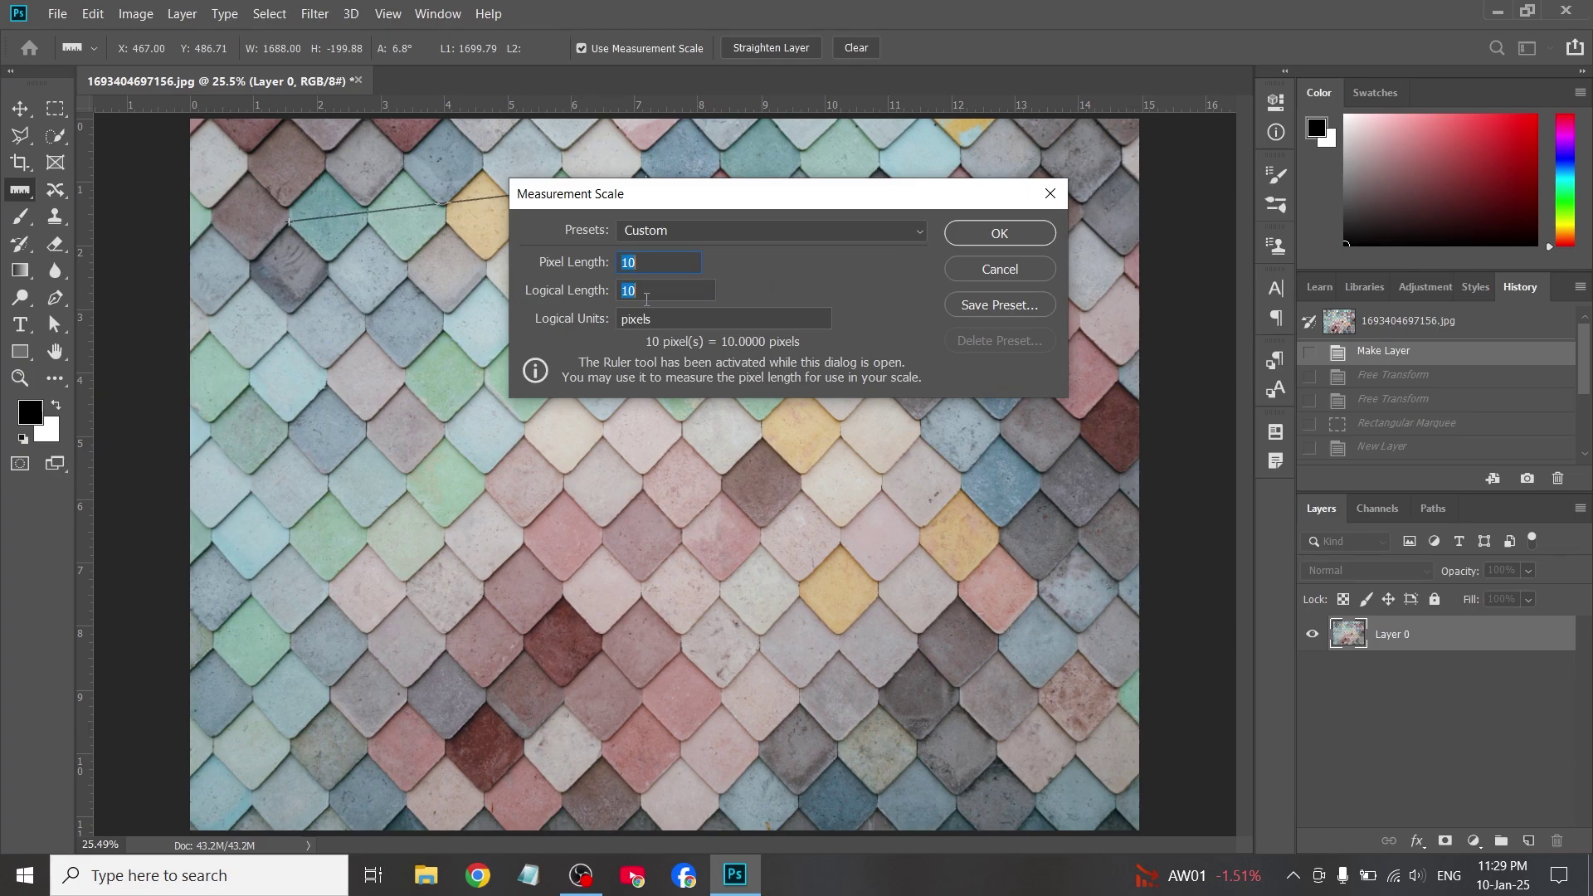
pyautogui.press('BackSpace')
pyautogui.write('1')
pyautogui.click(645, 263)
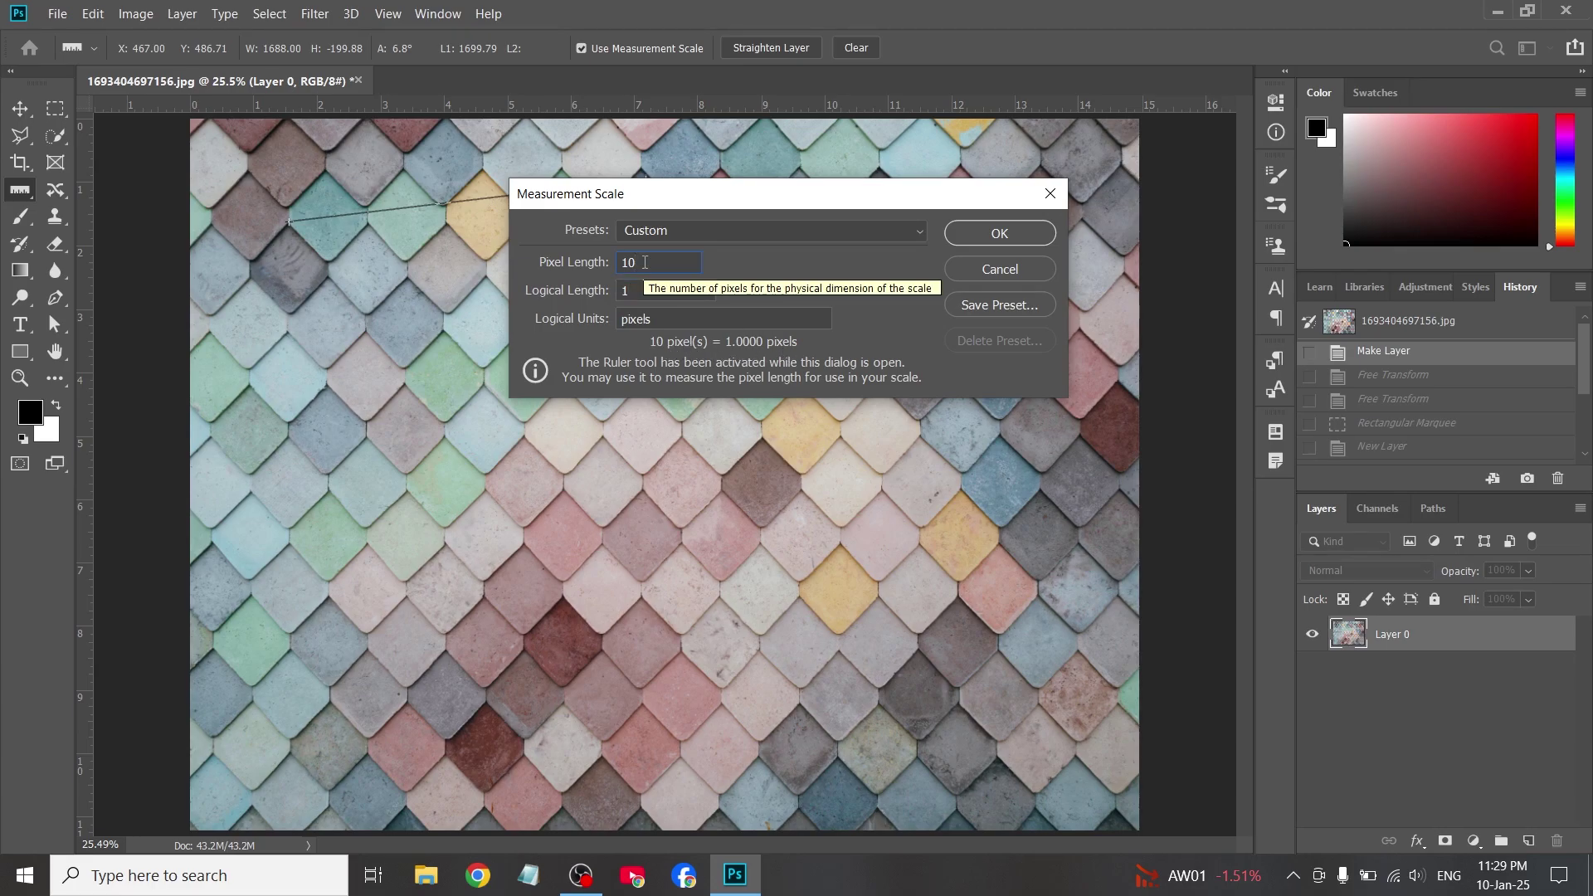
pyautogui.press('BackSpace')
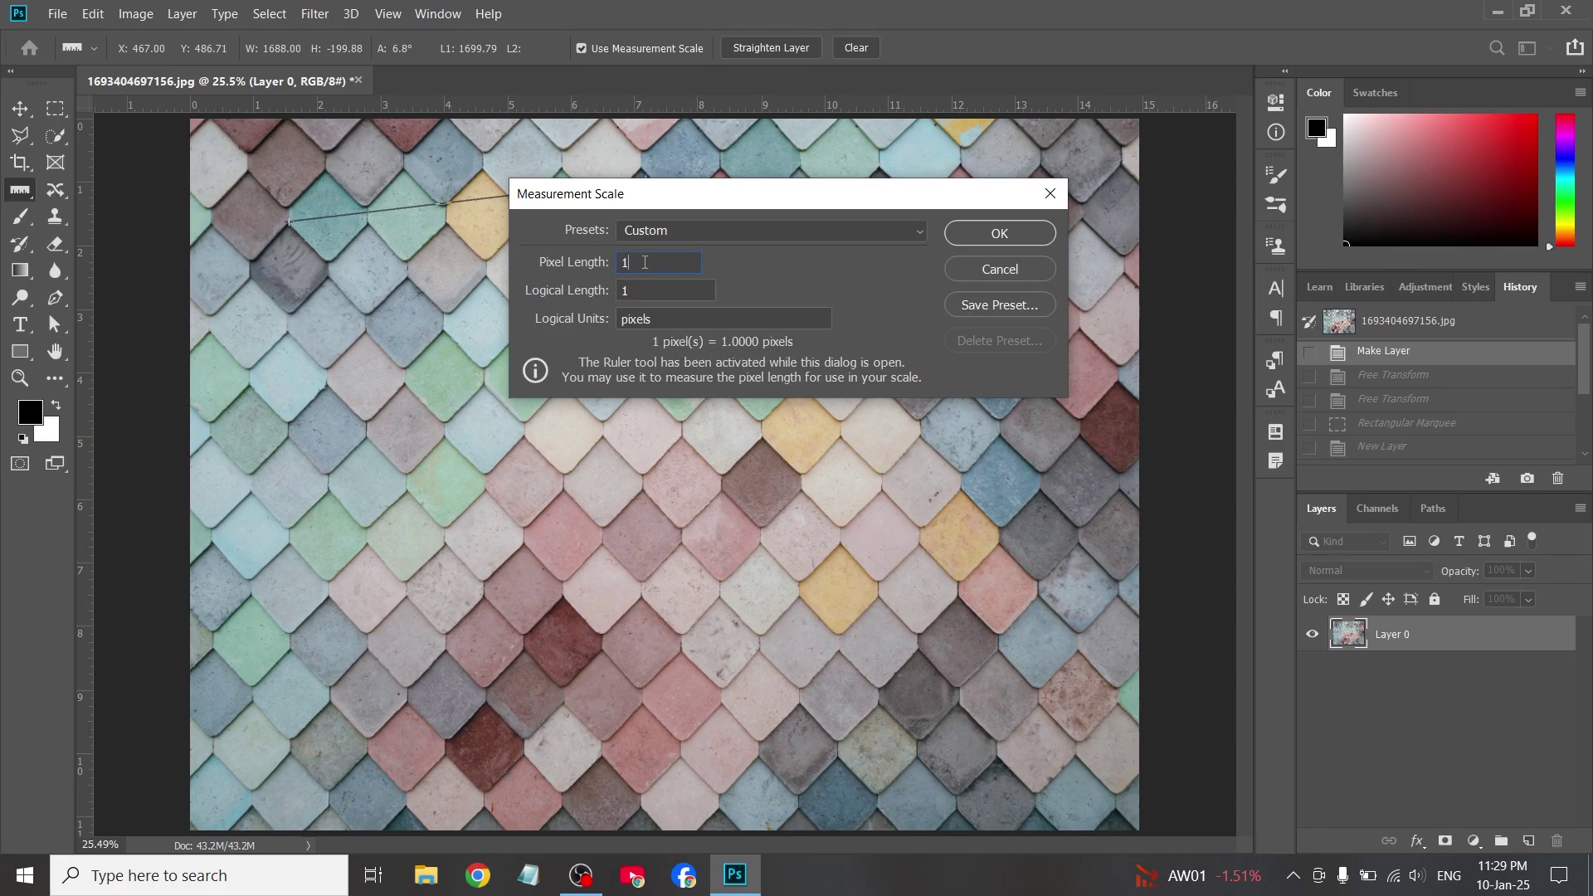
pyautogui.click(1003, 229)
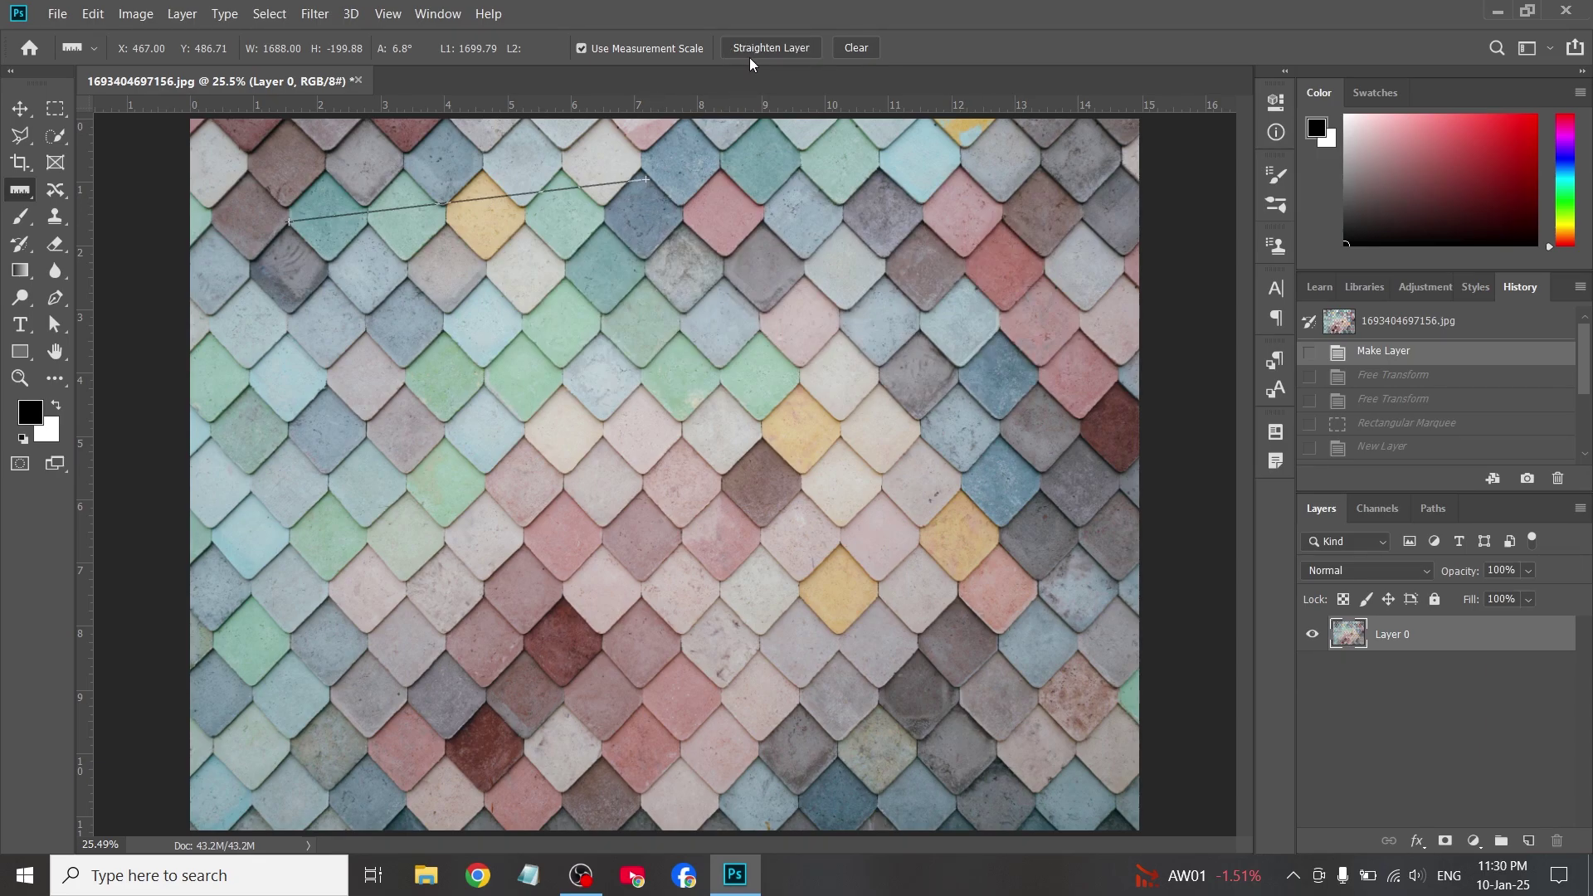
# - Add a new layer with a black-filled rectangle over the middle of the image and deselect it
pyautogui.press('m')
pyautogui.click(1529, 842)
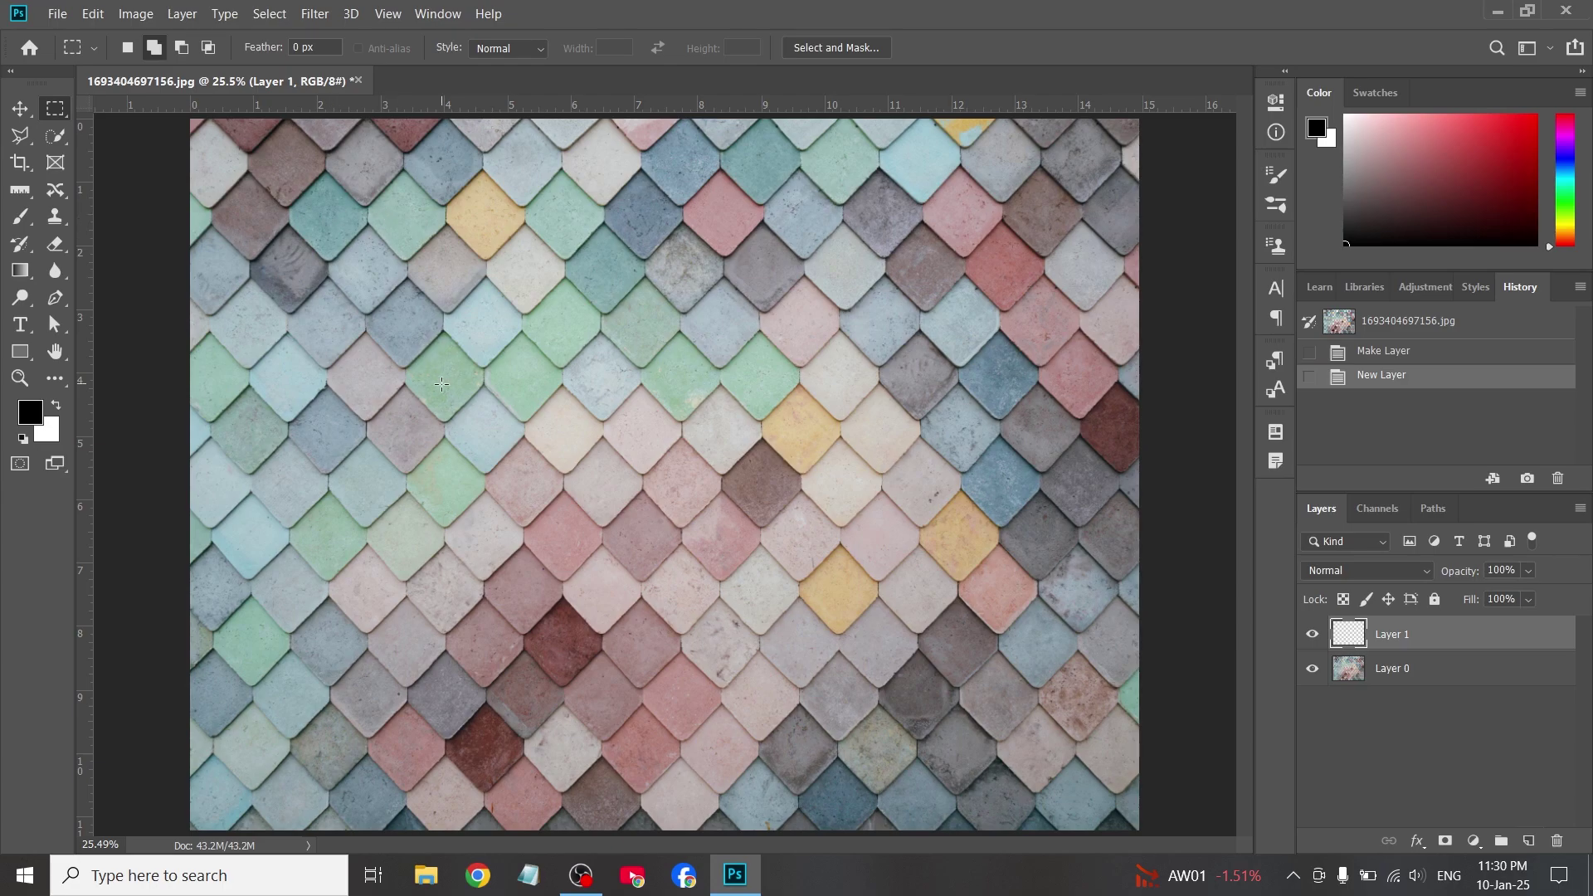
pyautogui.moveTo(420, 333); pyautogui.dragTo(821, 585)
pyautogui.hotkey('alt', 'BackSpace')
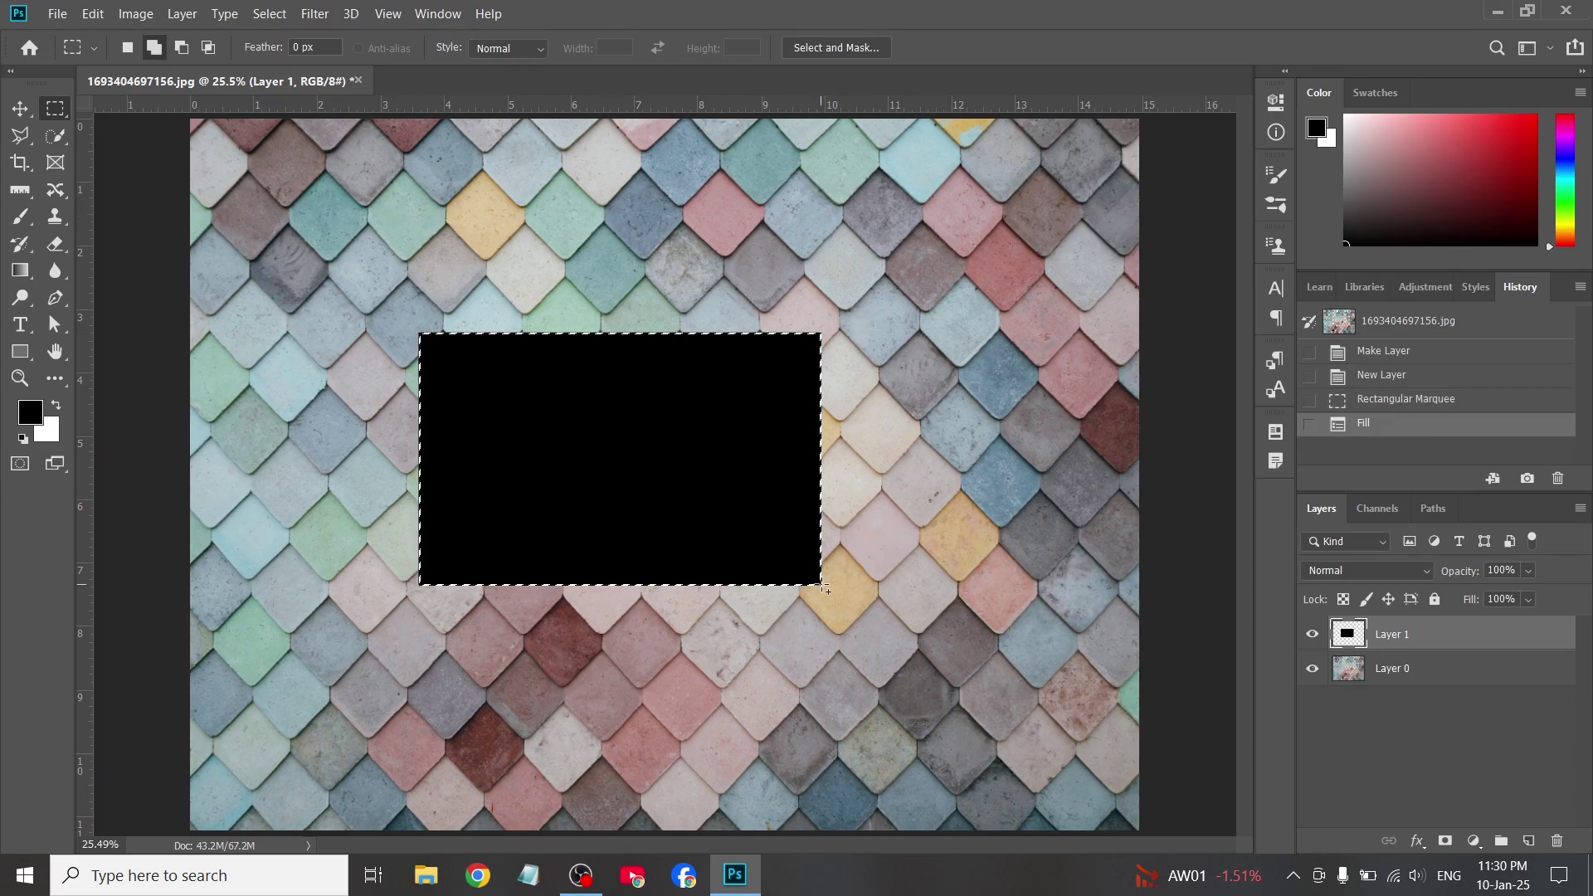
pyautogui.hotkey('ctrl', 'd')
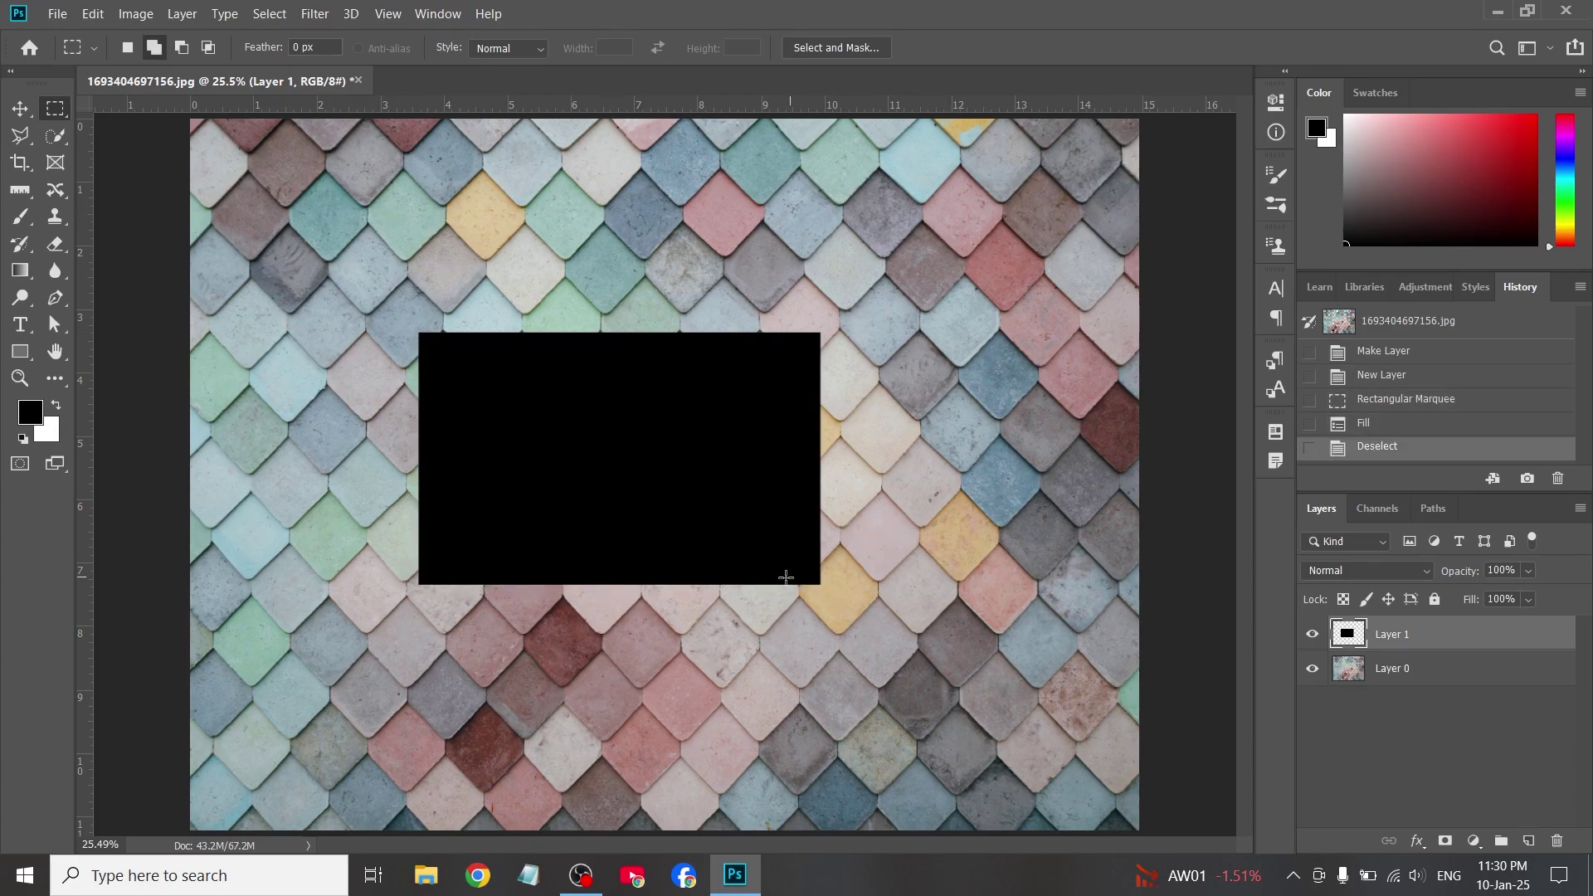
# - Rotate the black rectangle clockwise by about 19° with Free Transform
pyautogui.hotkey('ctrl', 't')
pyautogui.moveTo(834, 320); pyautogui.dragTo(870, 375)
pyautogui.press('Return')
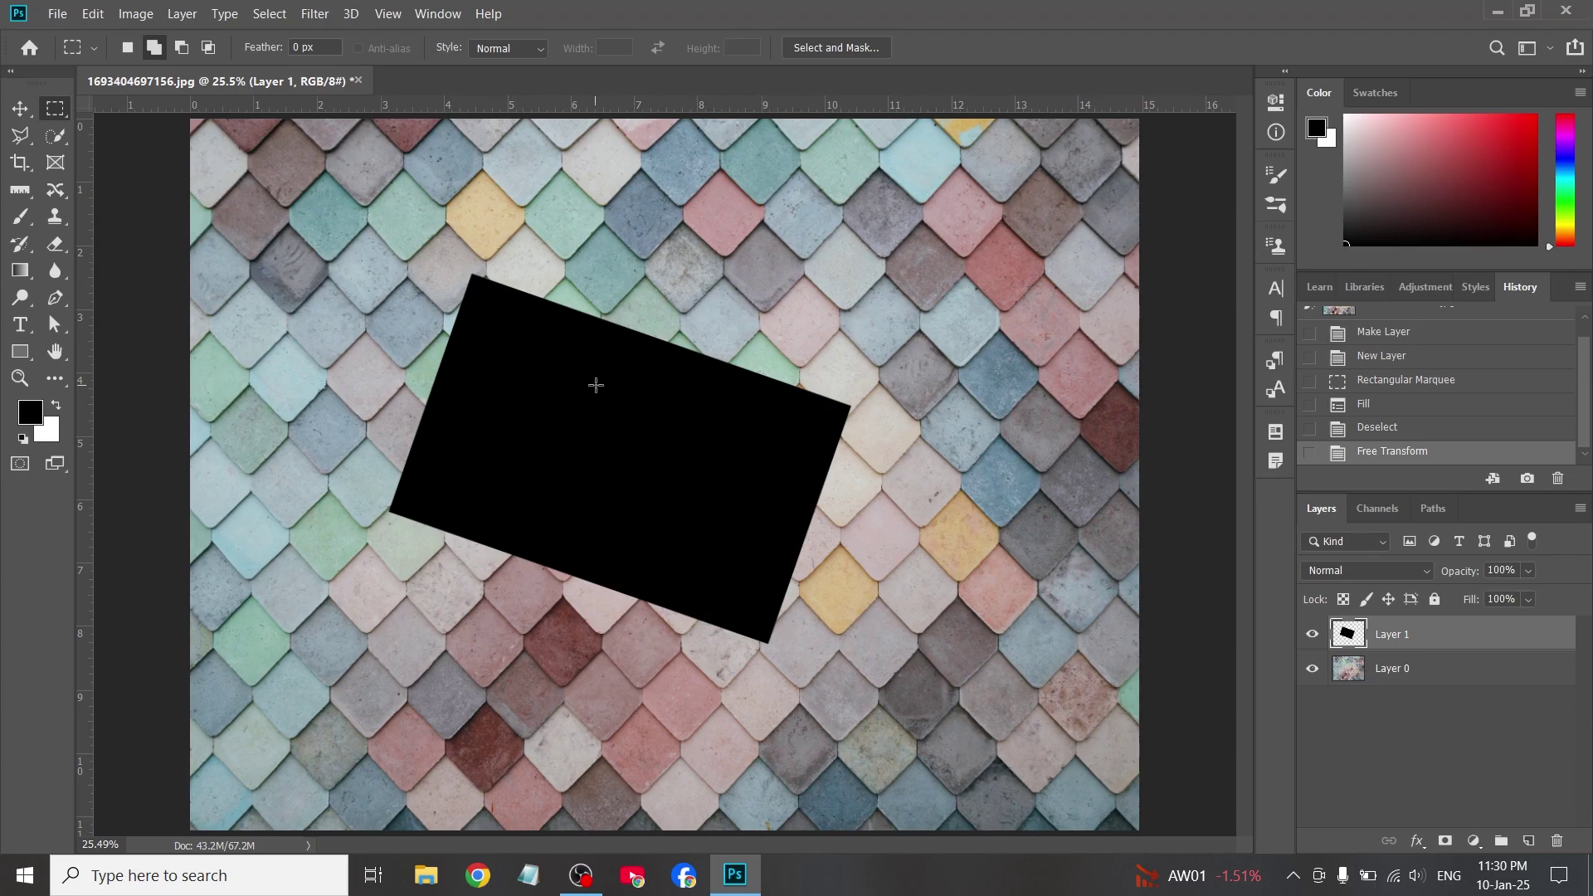
# - Draw a ruler line about 976 px long along the rotated rectangle's lower edge and straighten the layer to it
pyautogui.click(20, 190)
pyautogui.moveTo(289, 222); pyautogui.dragTo(646, 180)
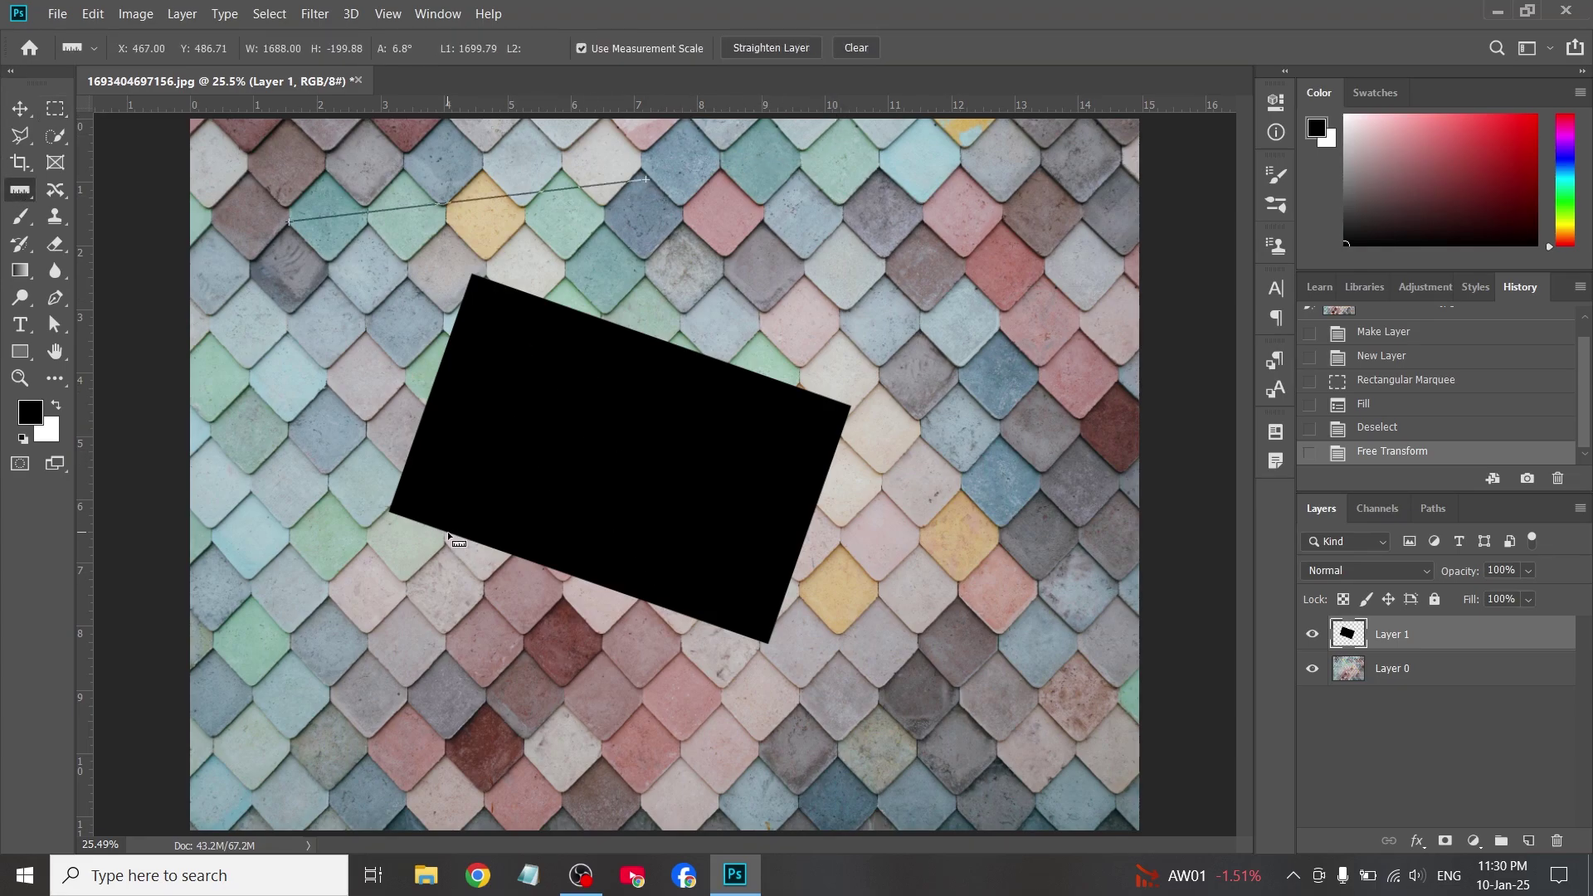
pyautogui.moveTo(448, 532); pyautogui.dragTo(644, 602)
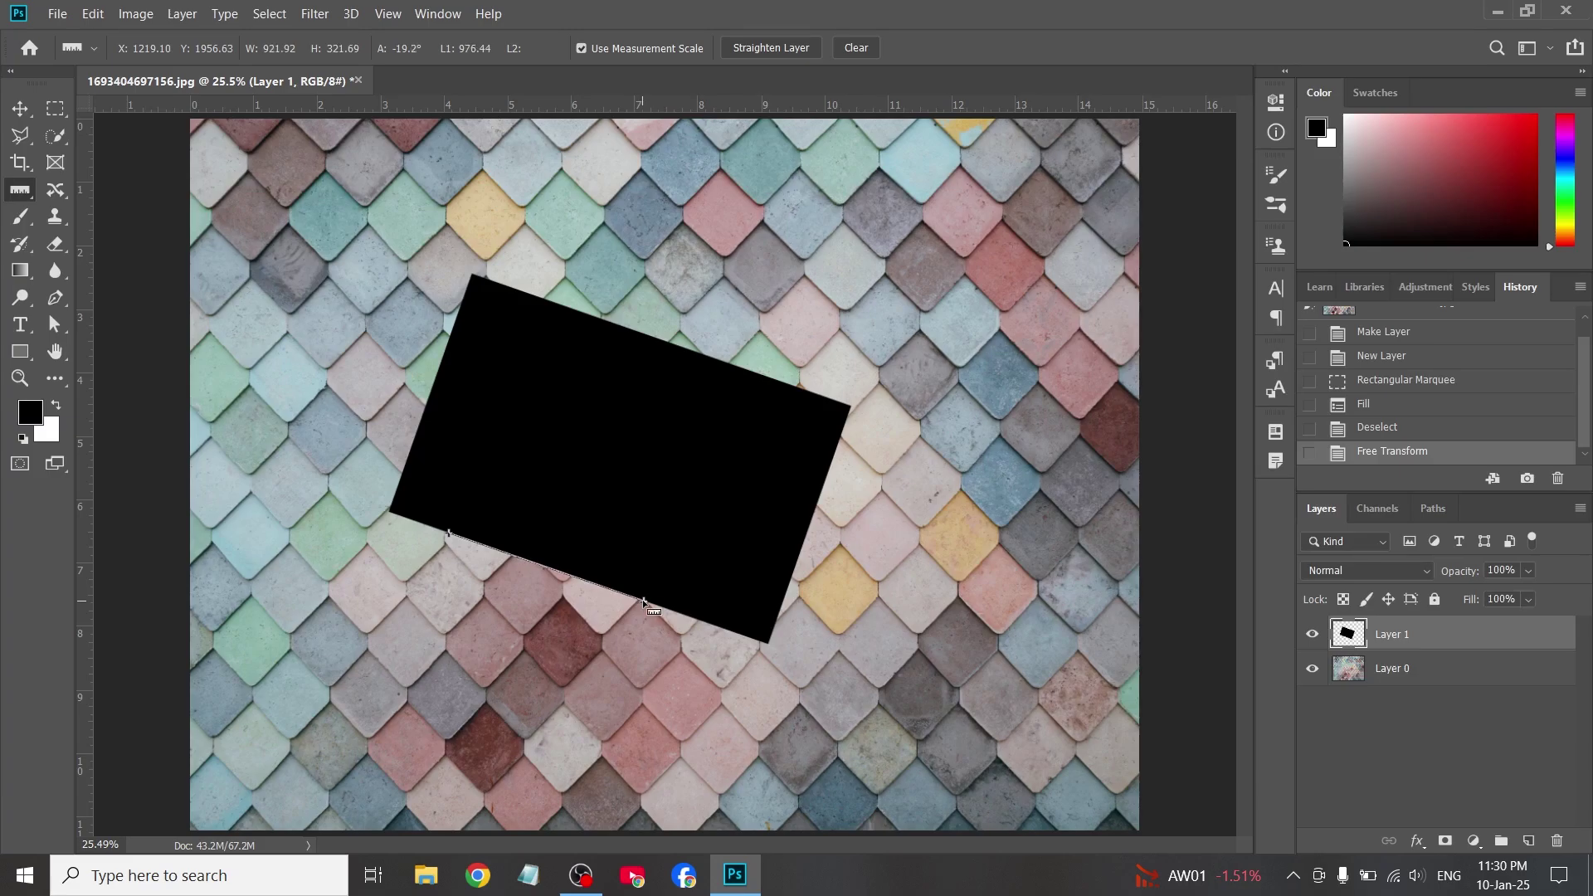
pyautogui.click(769, 48)
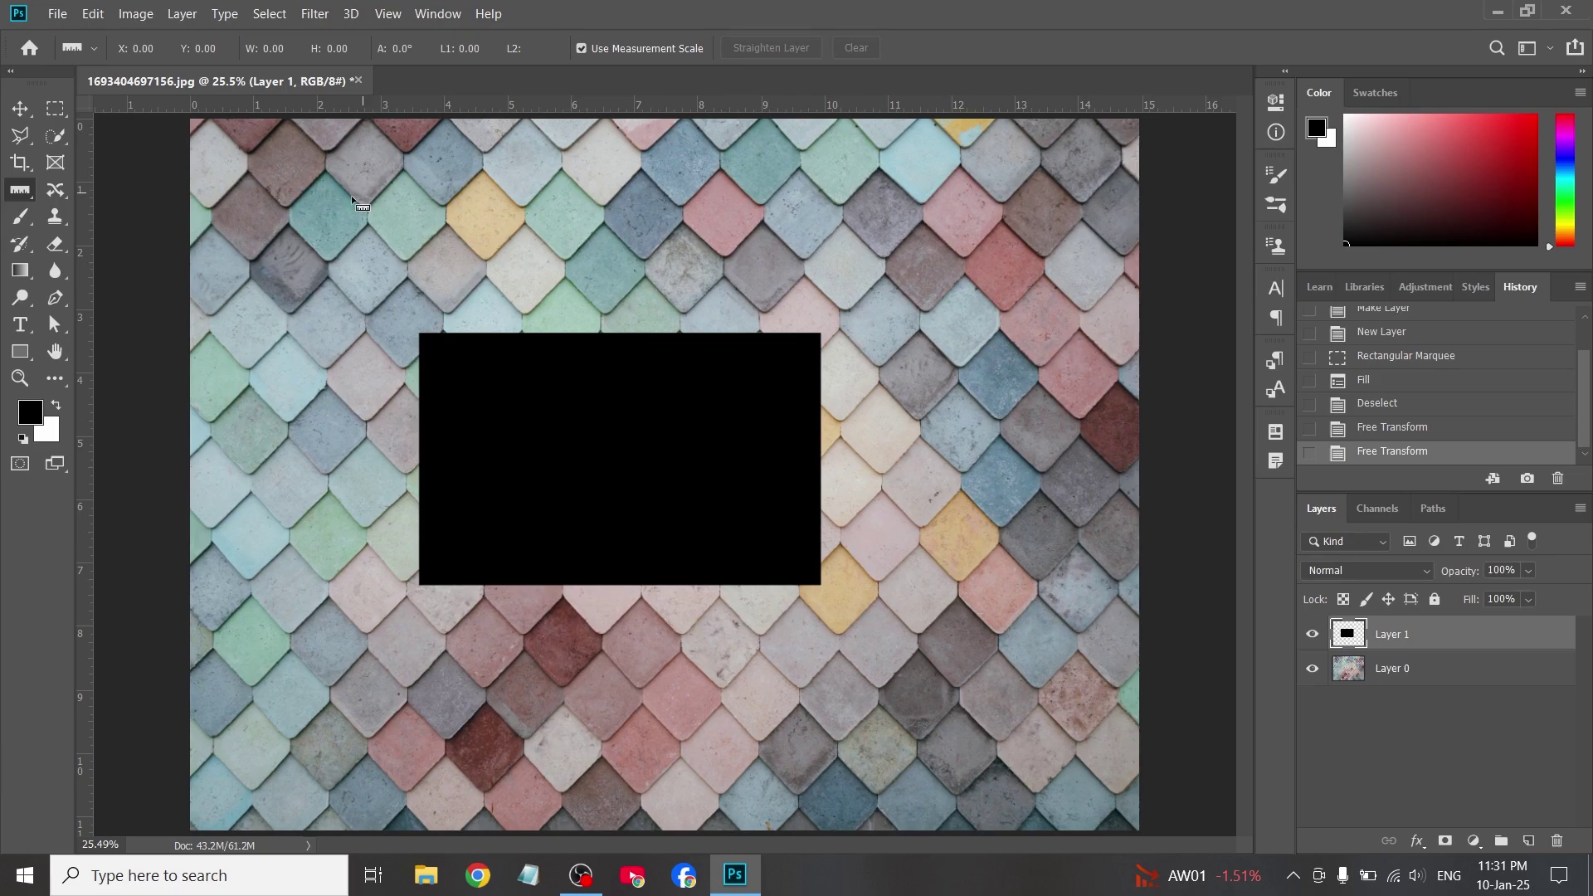
# - Draw a ruler line about 2357 px long across the upper tiles and clear it
pyautogui.moveTo(352, 197); pyautogui.dragTo(641, 213)
pyautogui.moveTo(817, 239); pyautogui.dragTo(849, 237)
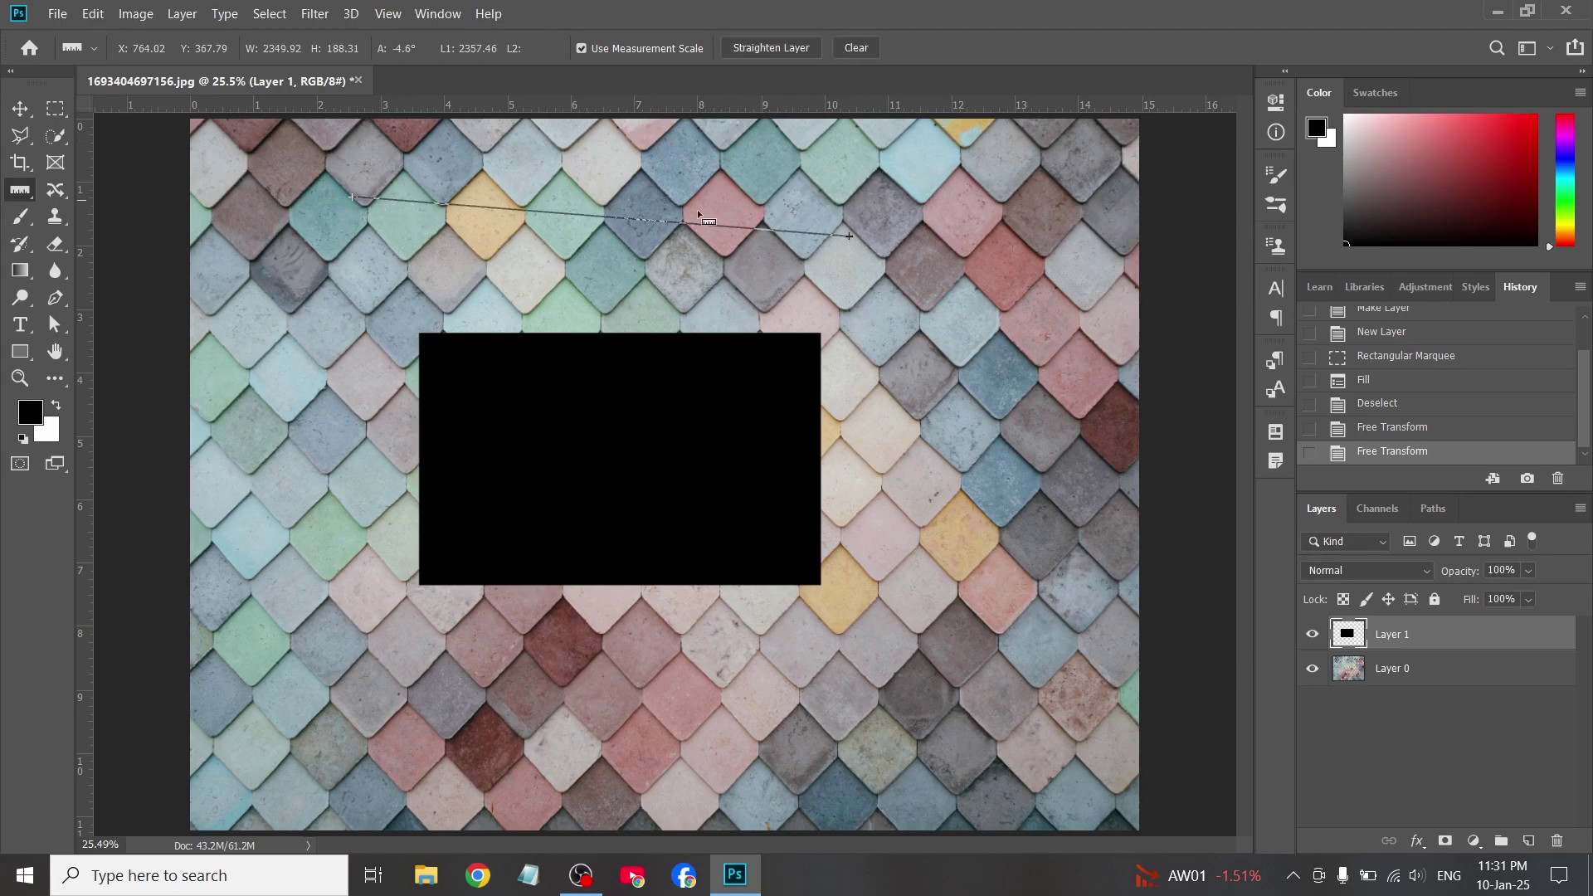
pyautogui.click(860, 49)
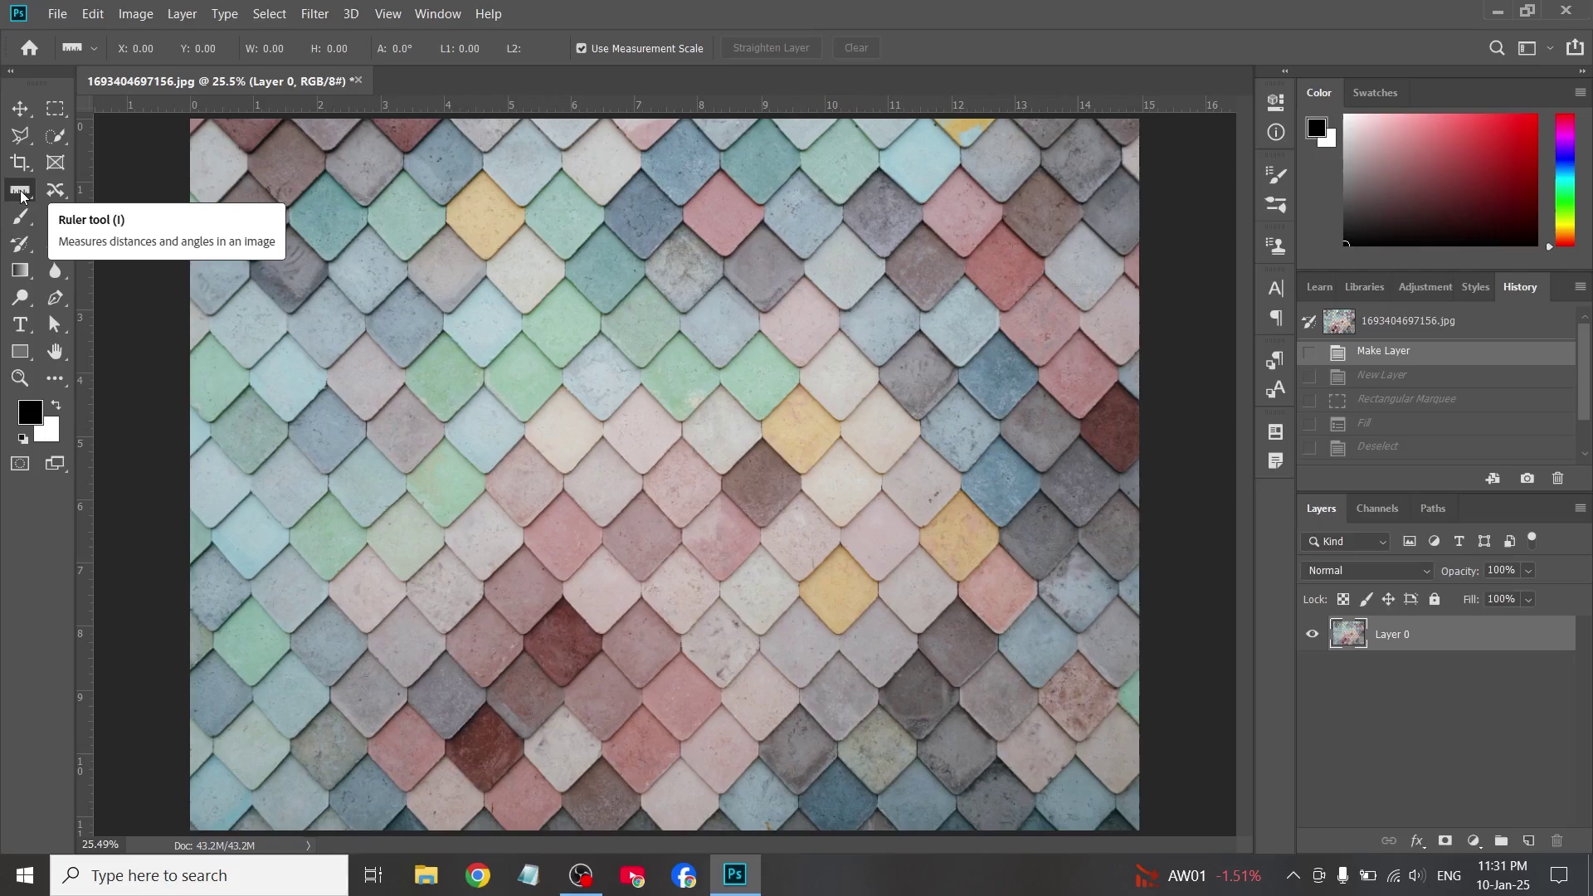
# - Add a note on the grey tile in the upper middle of the image with the text "change color"
pyautogui.rightClick(21, 192)
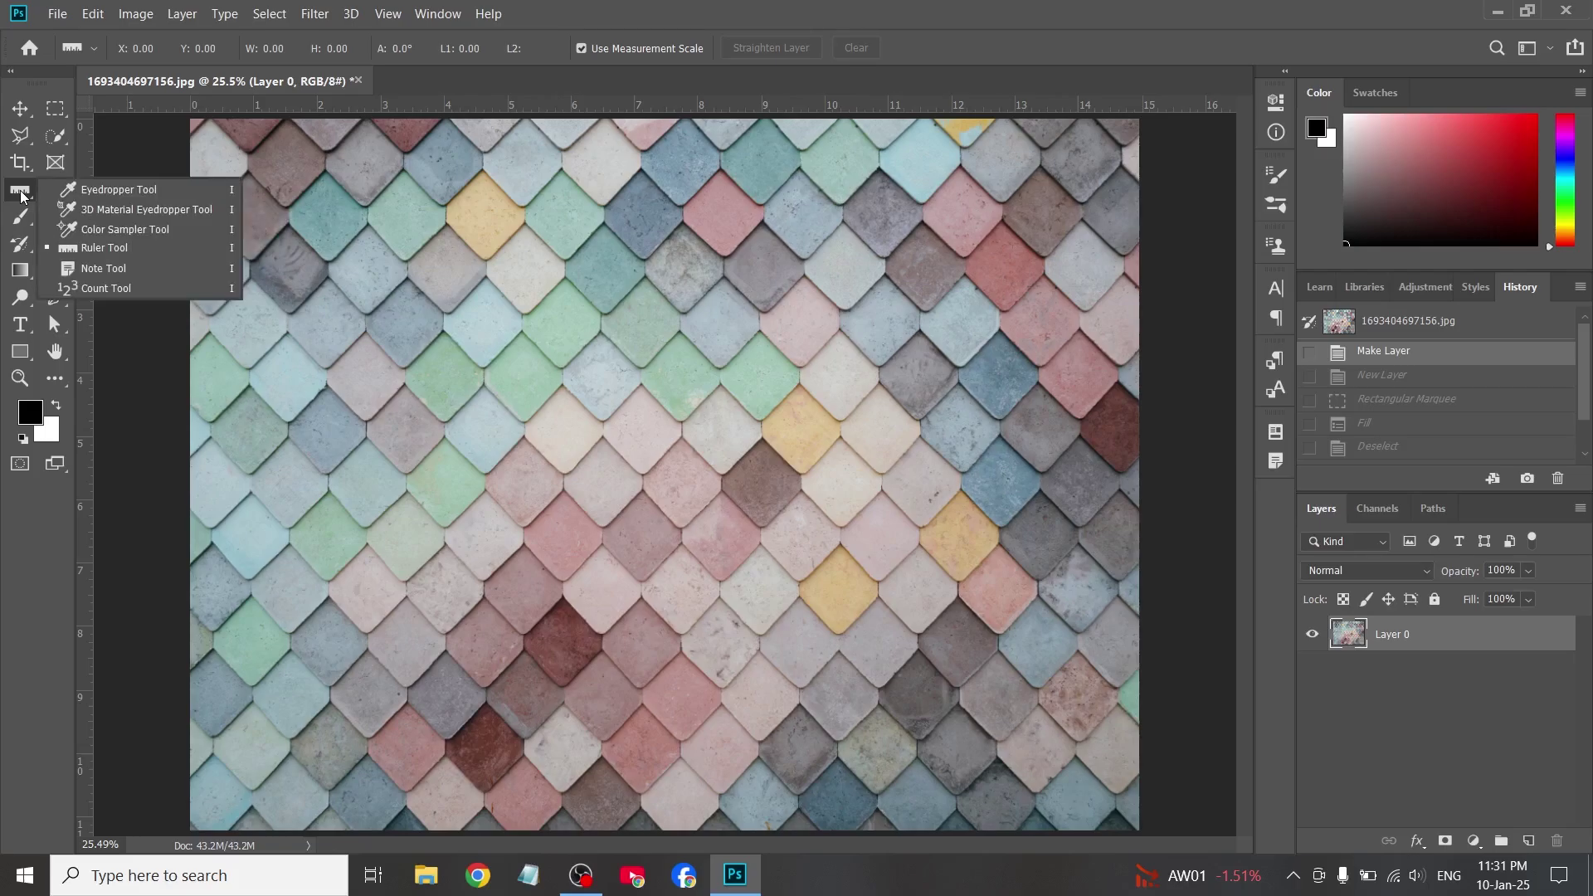
pyautogui.click(108, 268)
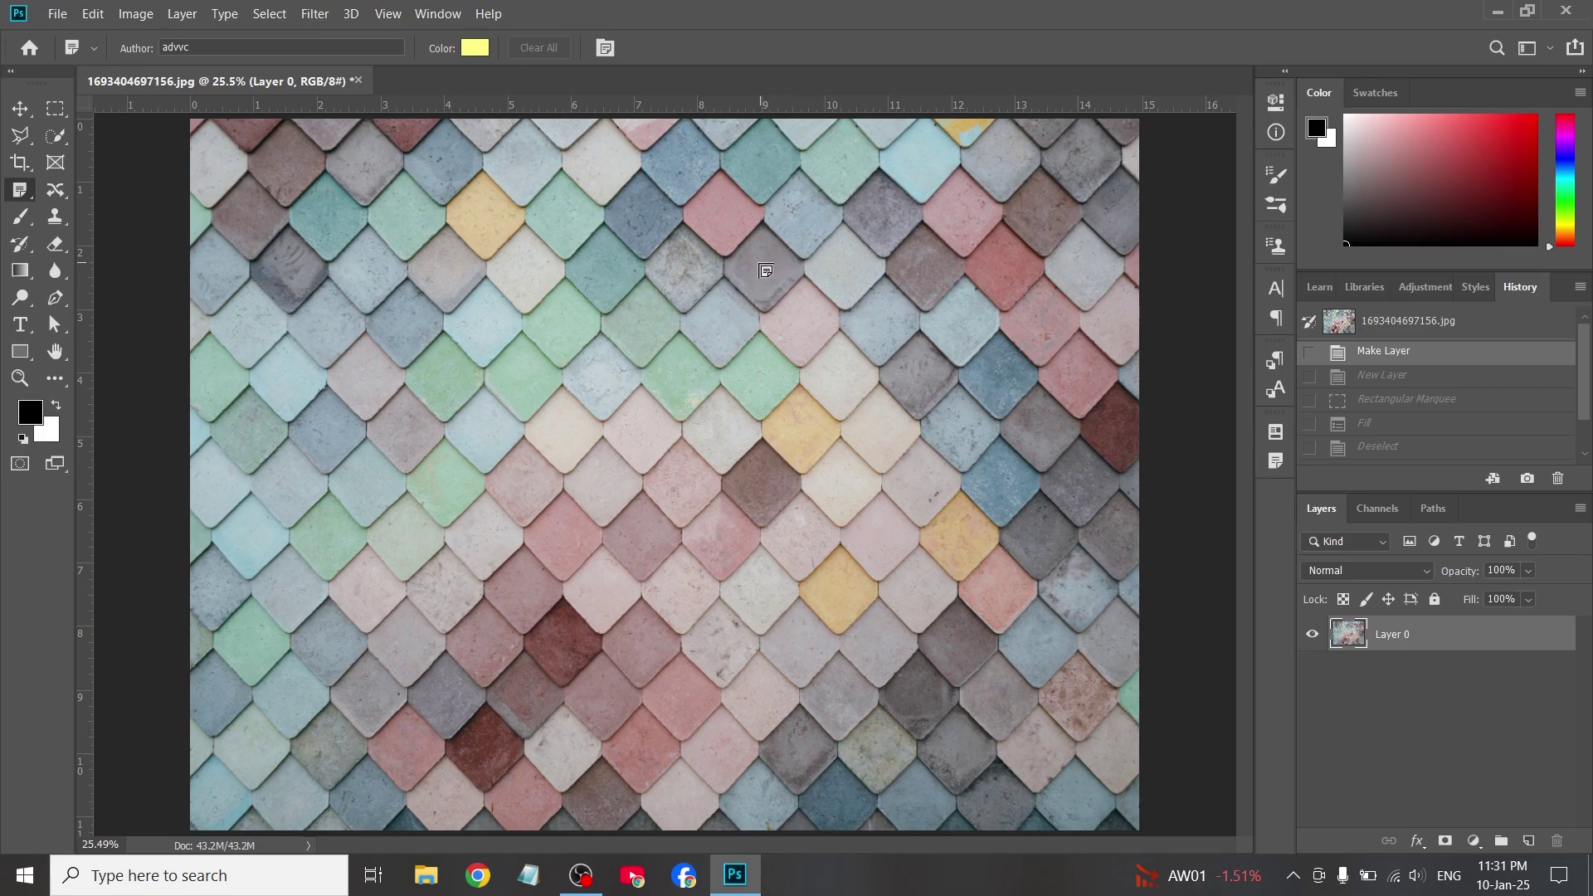
pyautogui.click(756, 264)
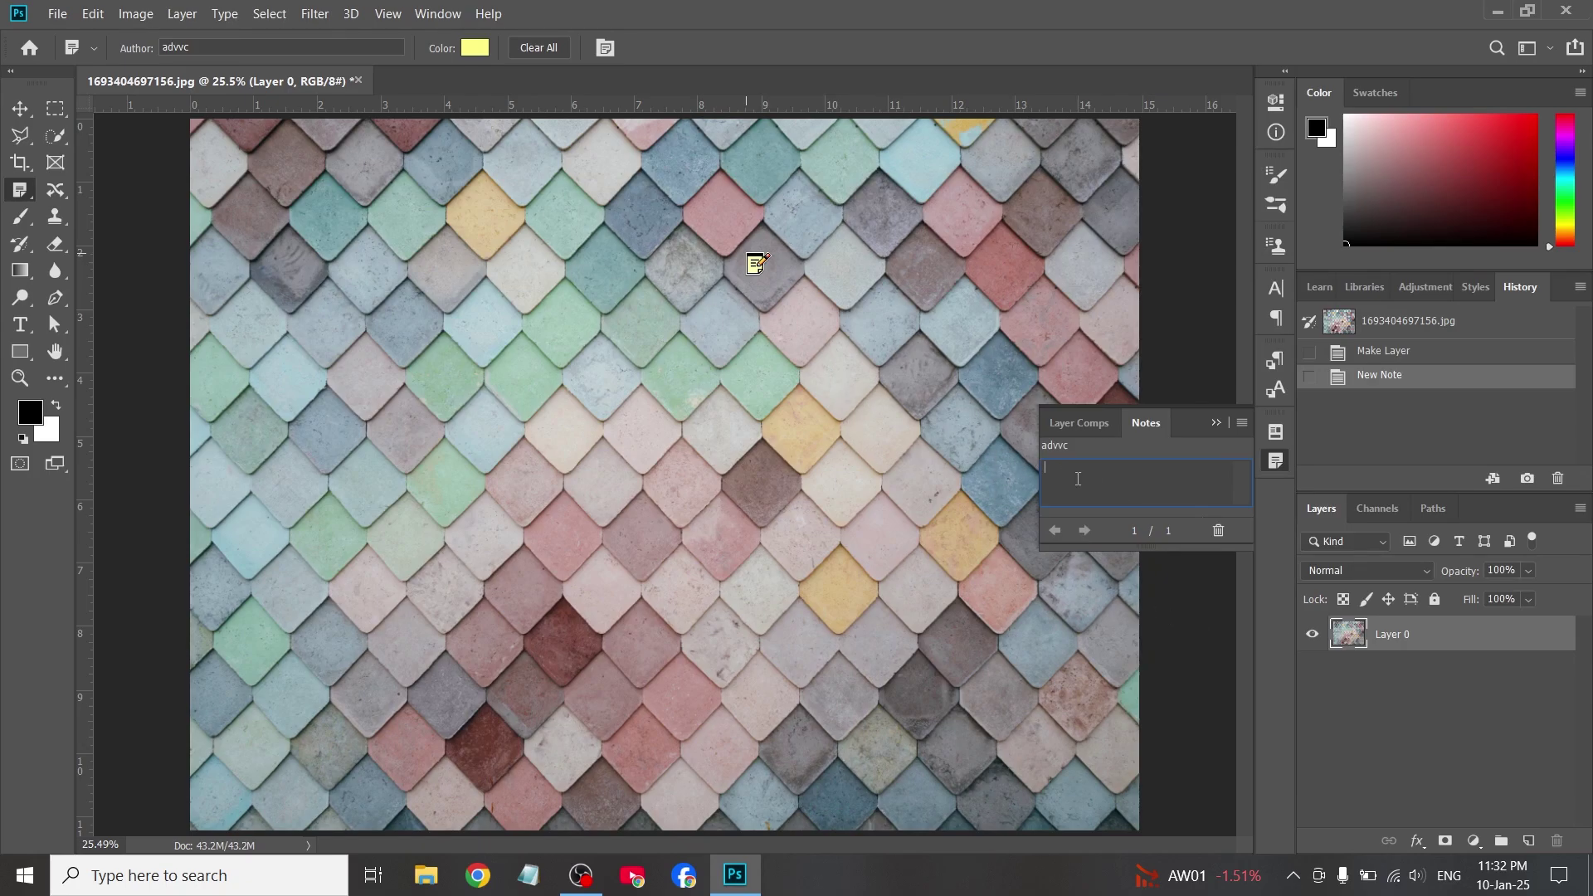
pyautogui.write('change color')
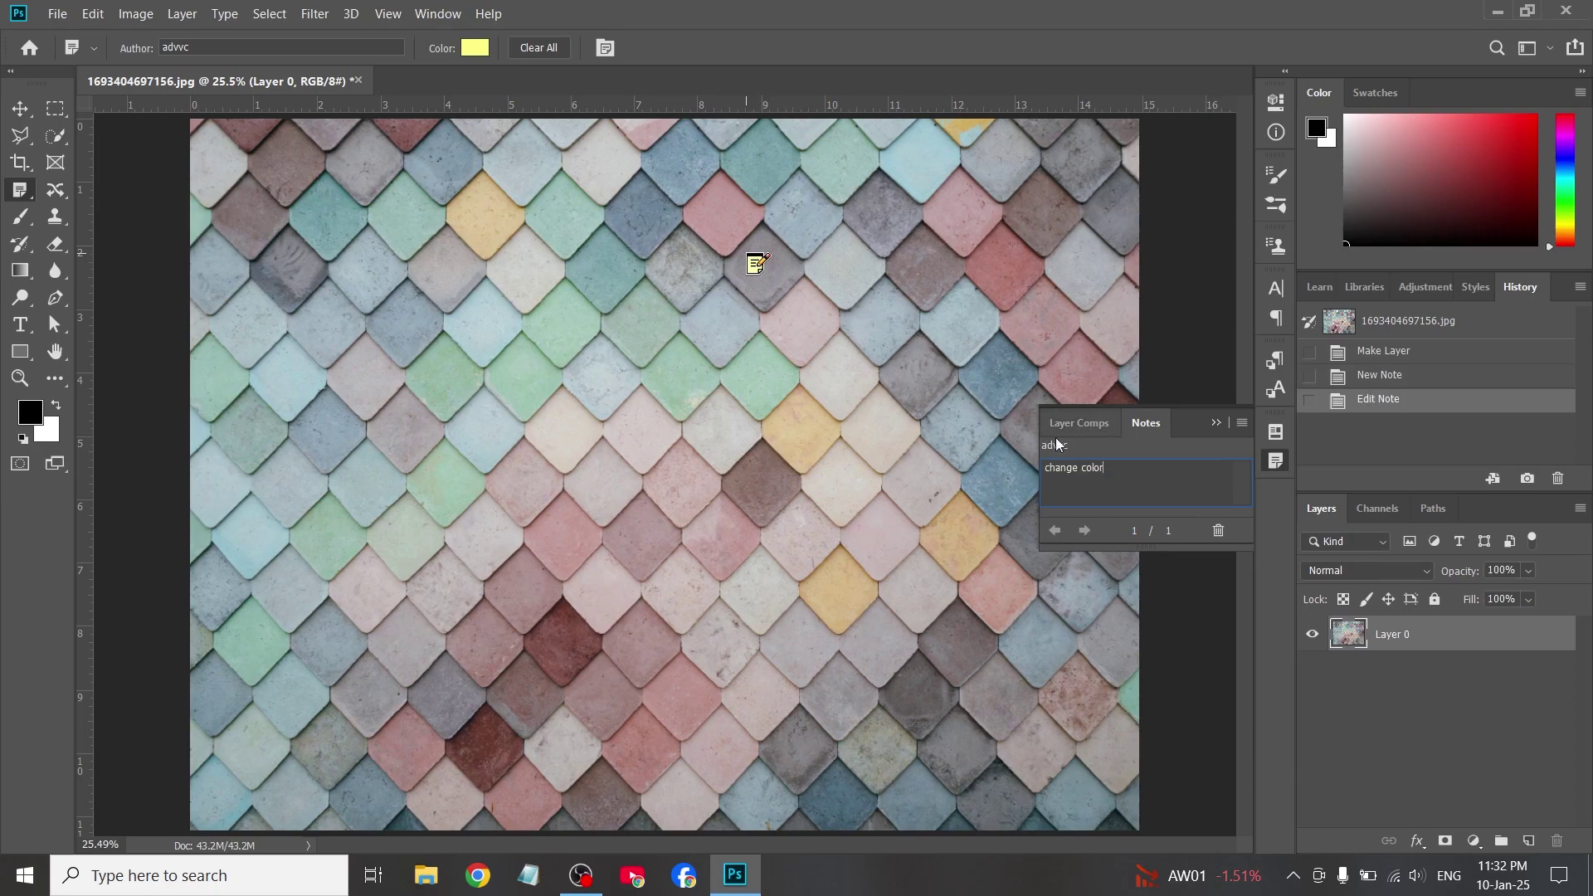
pyautogui.click(1215, 423)
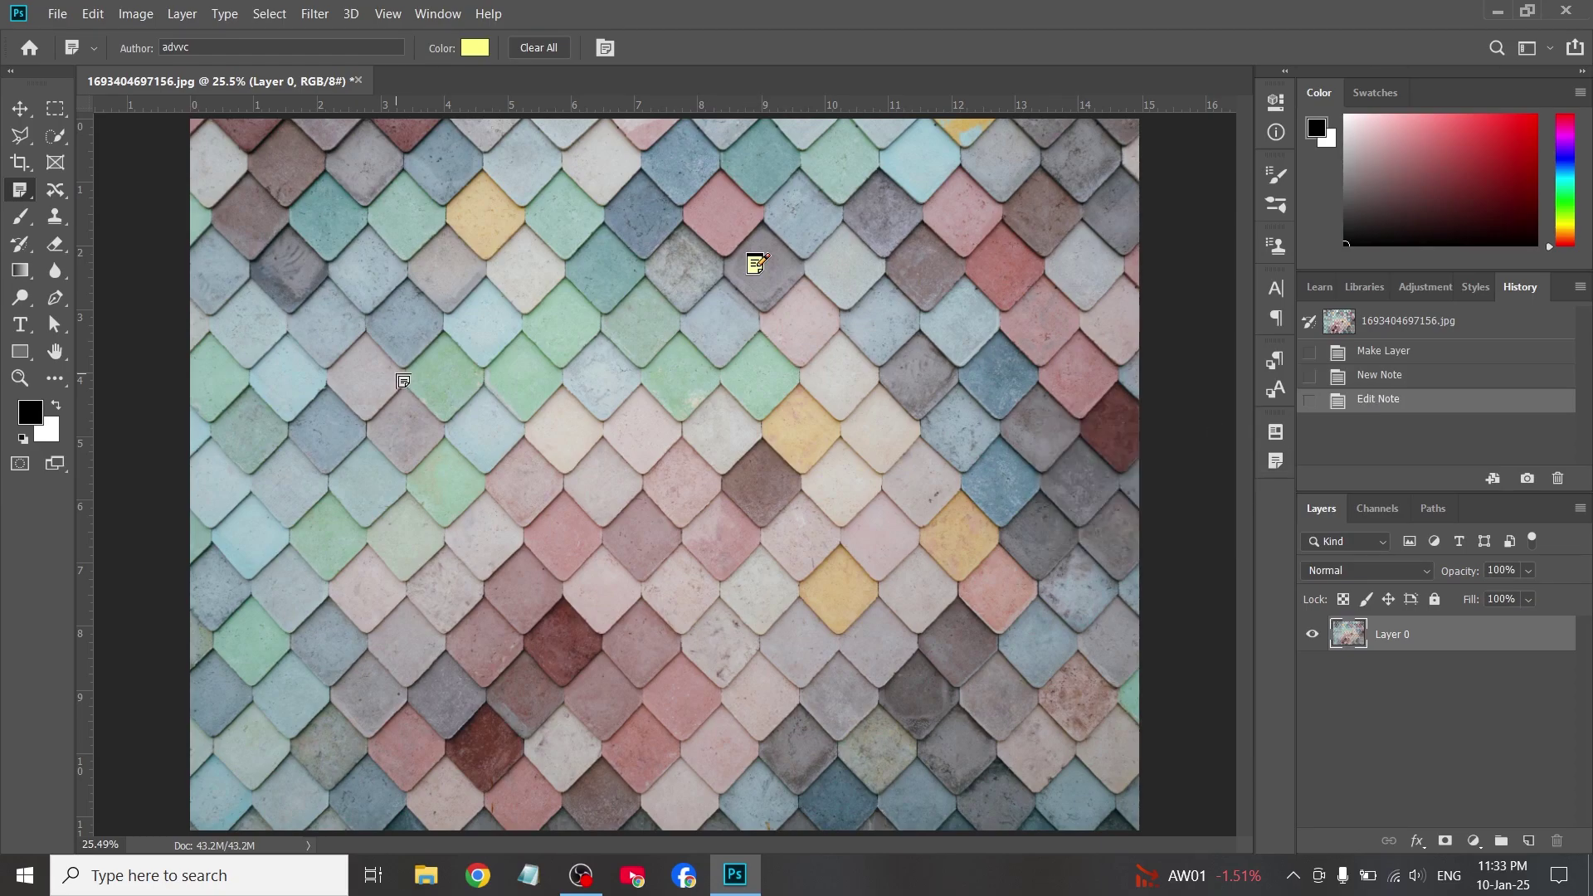
pyautogui.click(55, 14)
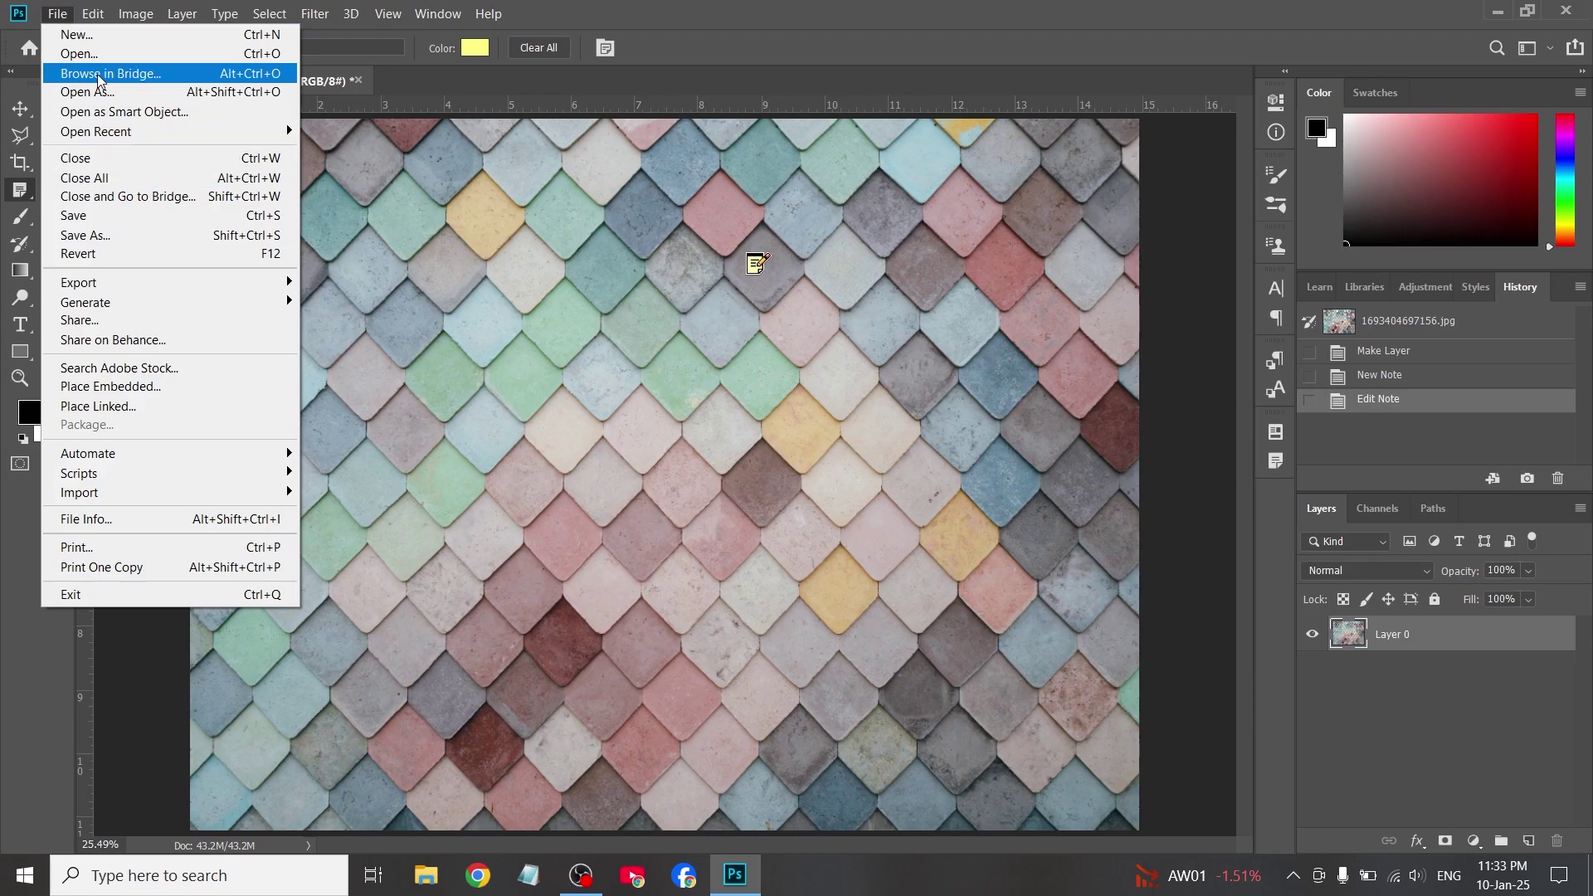
pyautogui.click(96, 236)
pyautogui.press('Return')
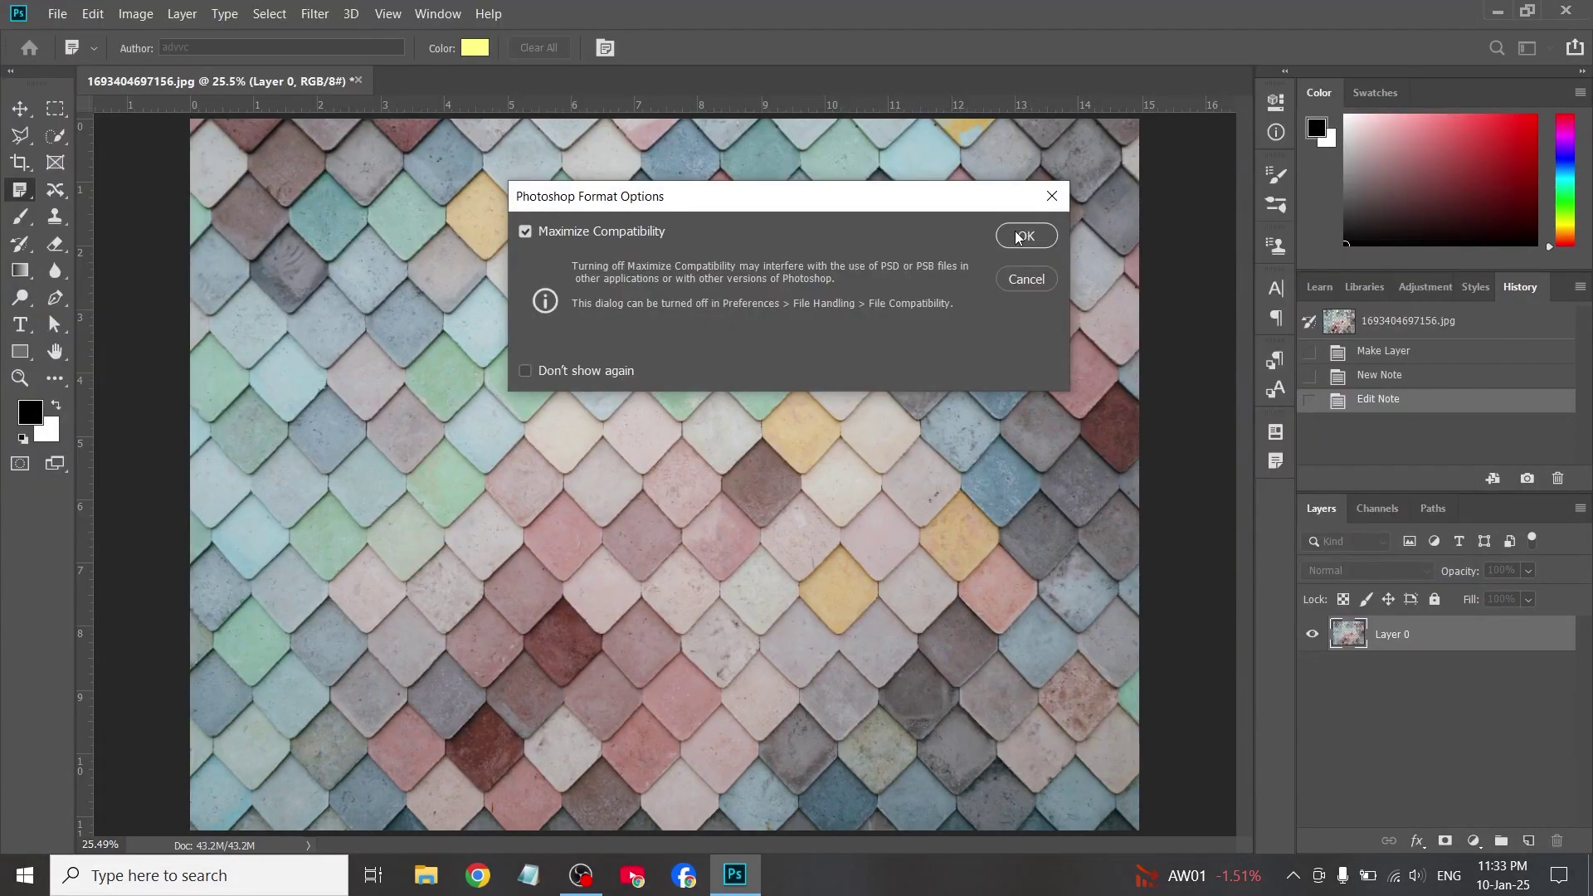
pyautogui.click(1024, 237)
pyautogui.hotkey('ctrl', 'w')
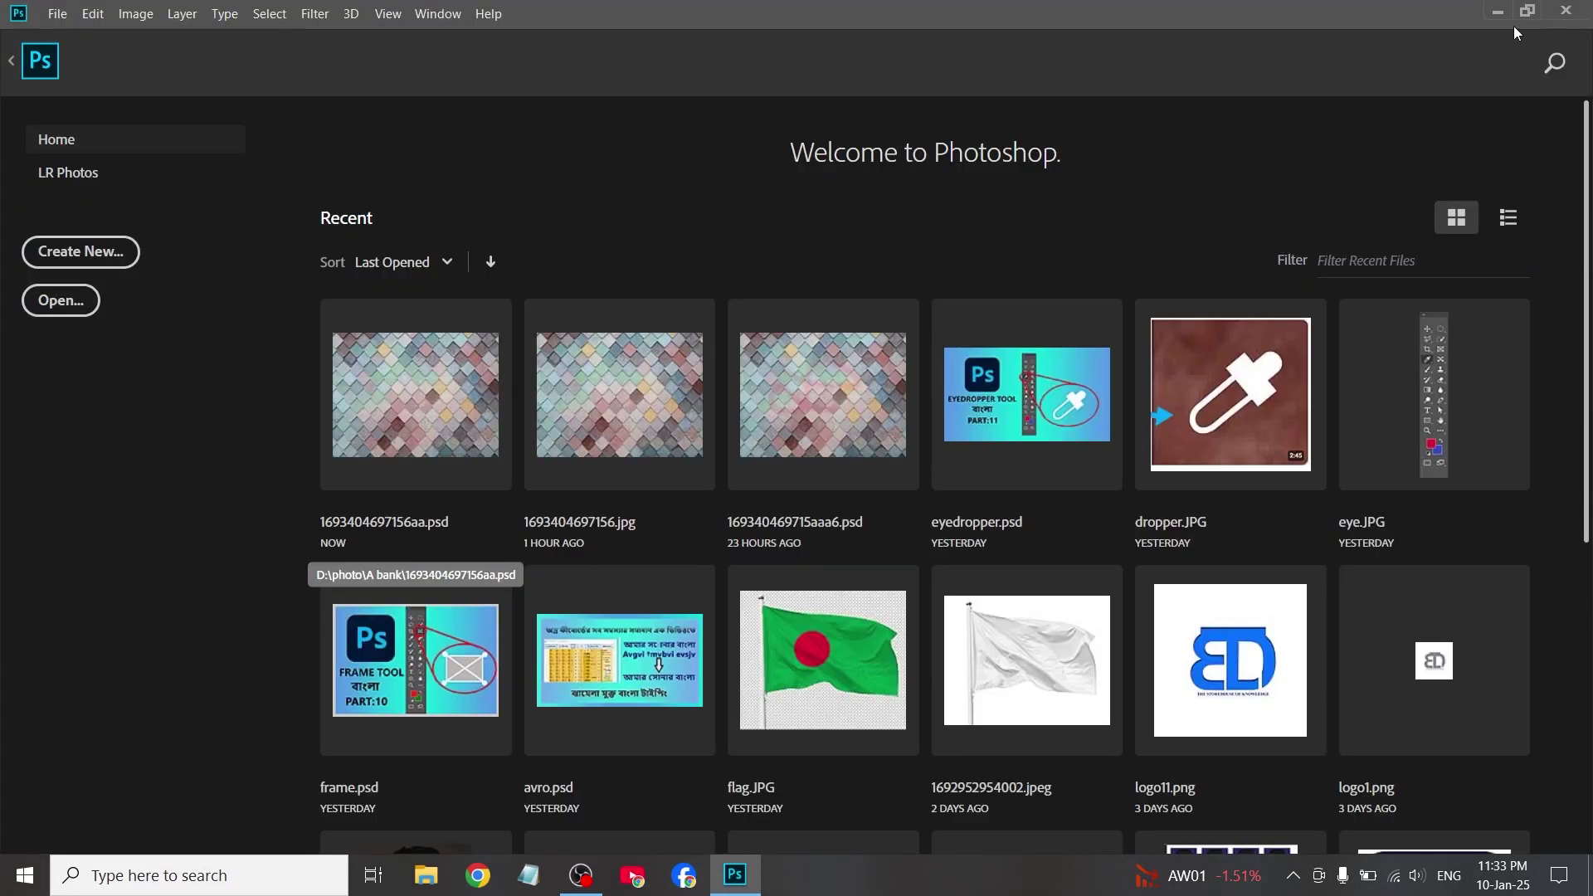
pyautogui.click(1566, 10)
pyautogui.rightClick(372, 322)
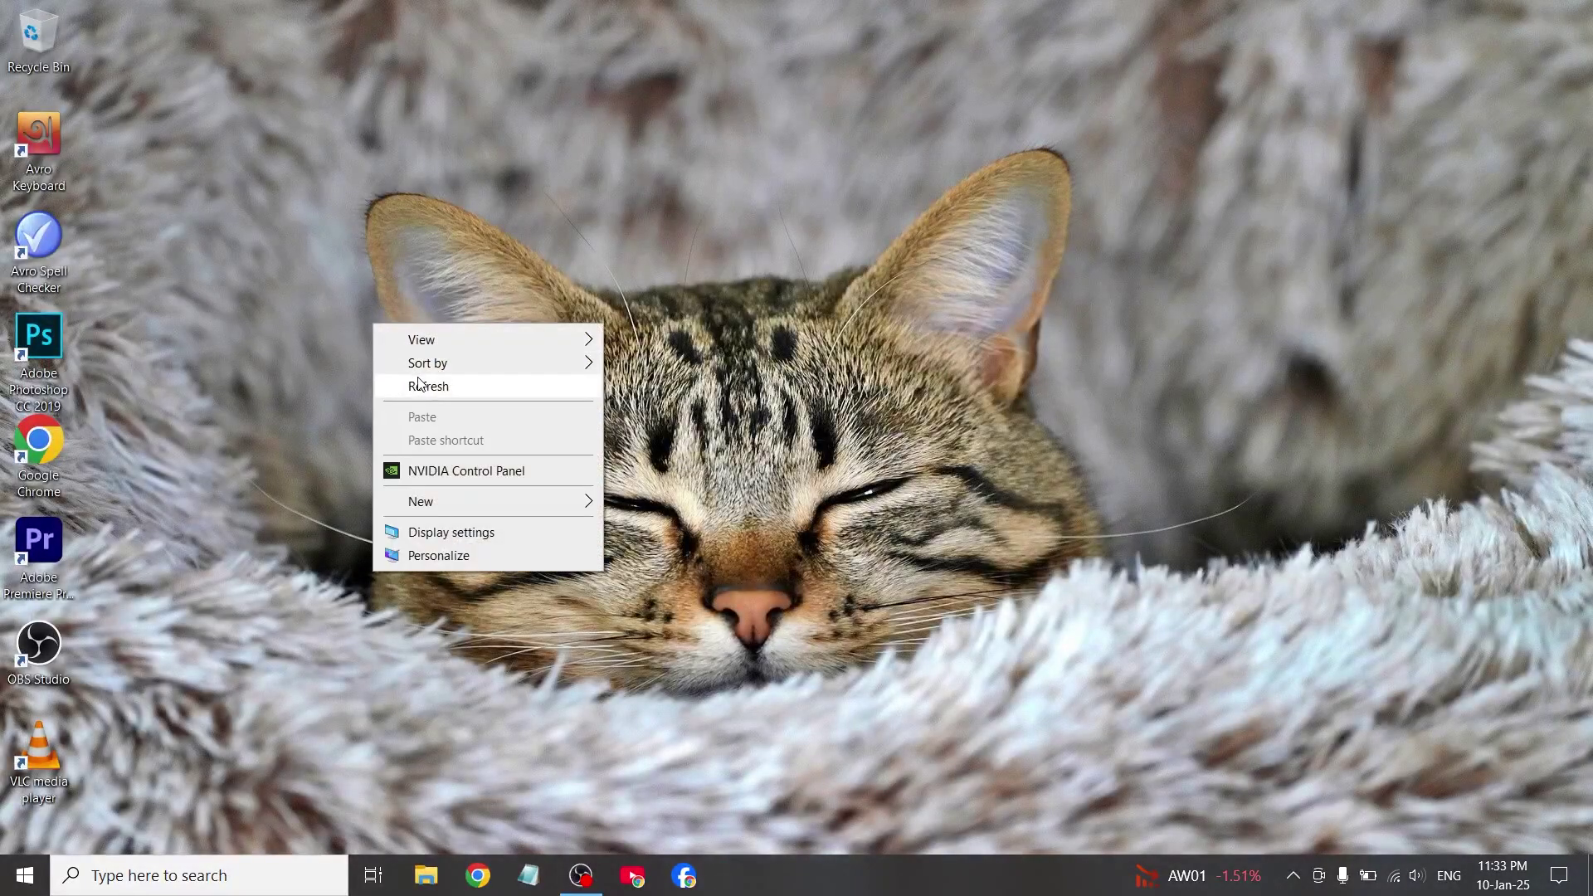
pyautogui.click(424, 386)
pyautogui.click(416, 889)
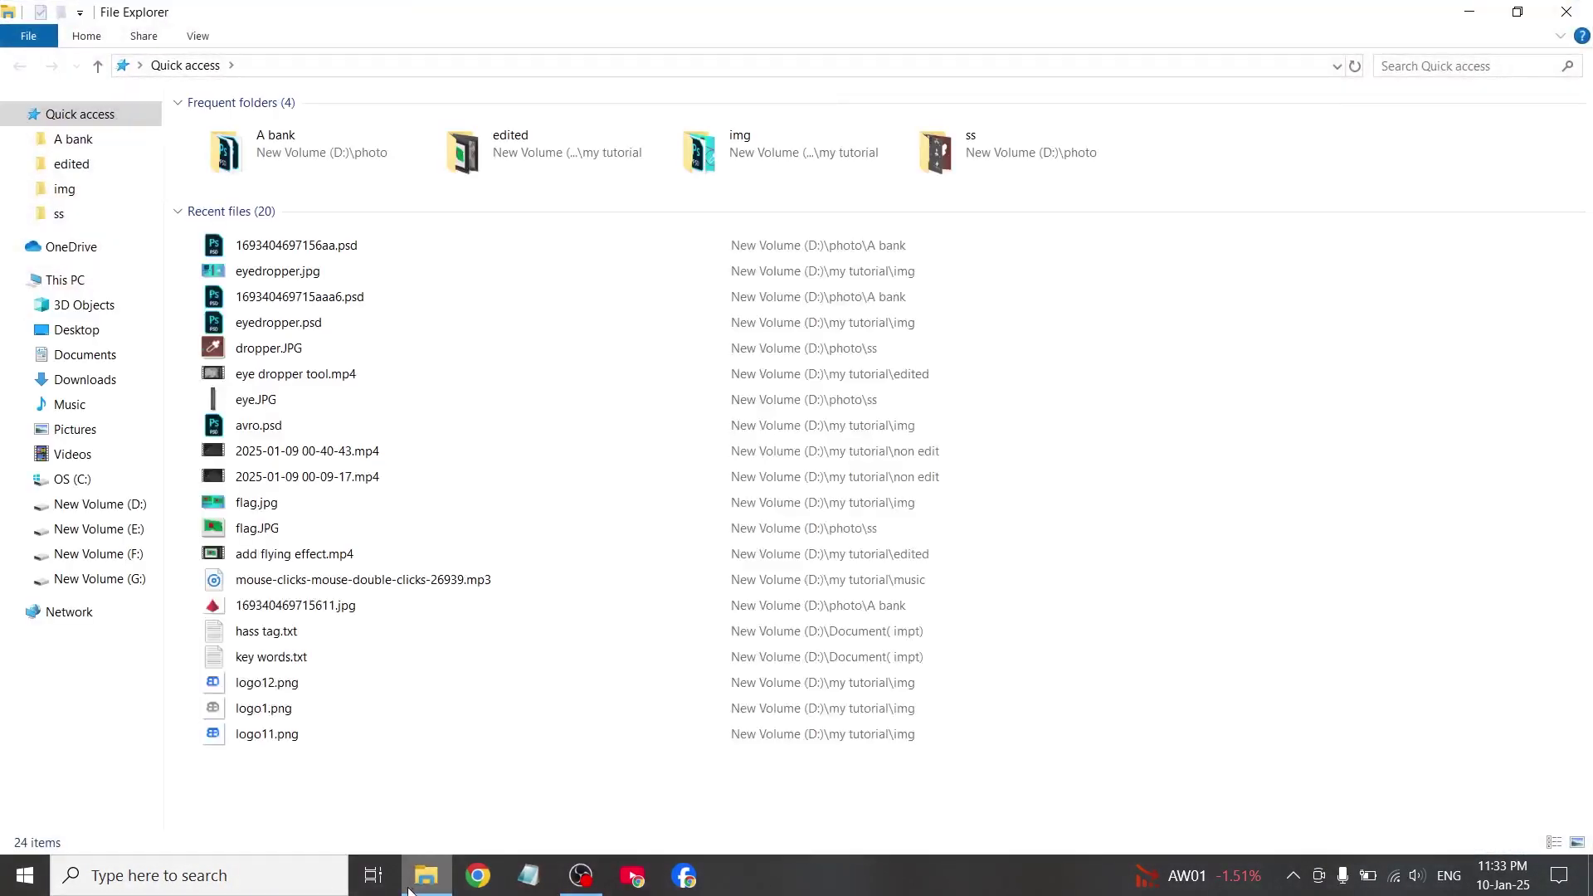
pyautogui.rightClick(365, 249)
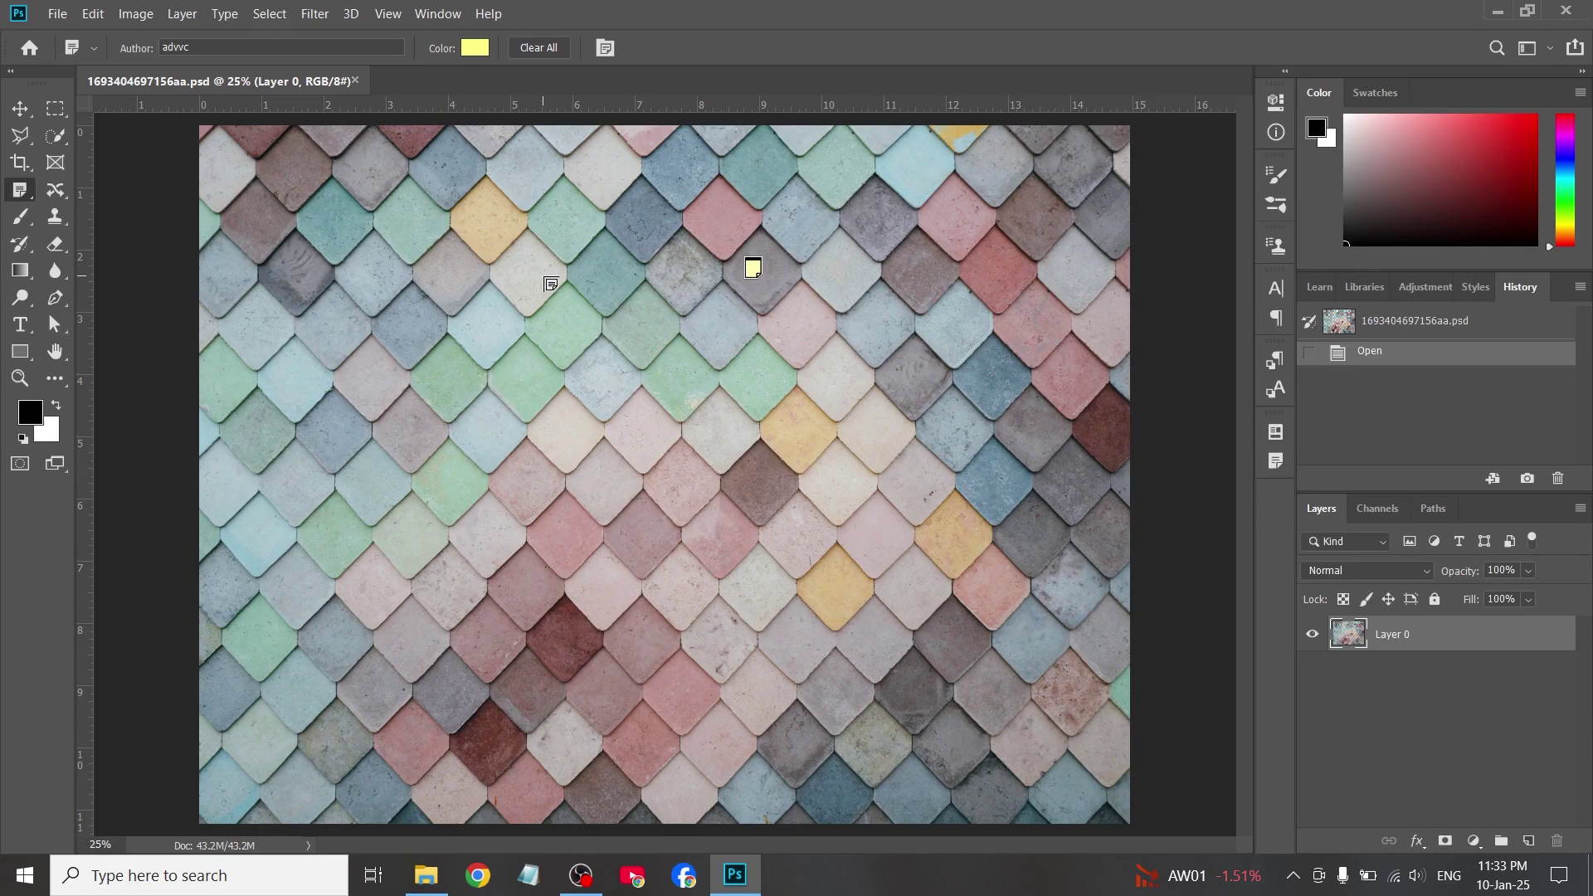
# - Open the note on the grey tile in the upper middle of the image to read its text, and close it again
pyautogui.rightClick(753, 267)
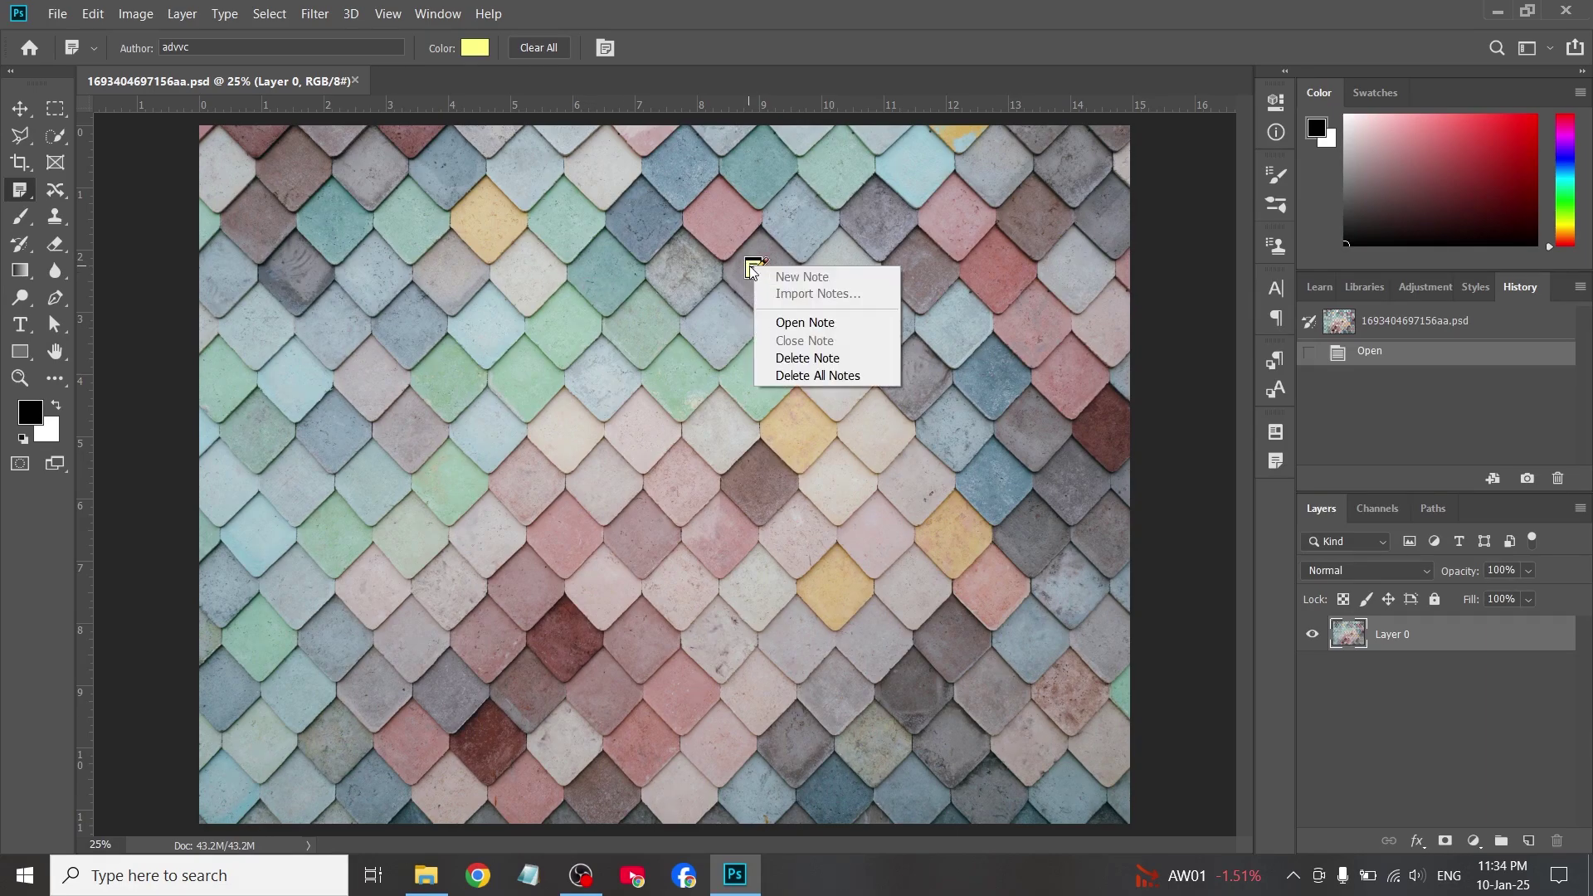
pyautogui.click(802, 322)
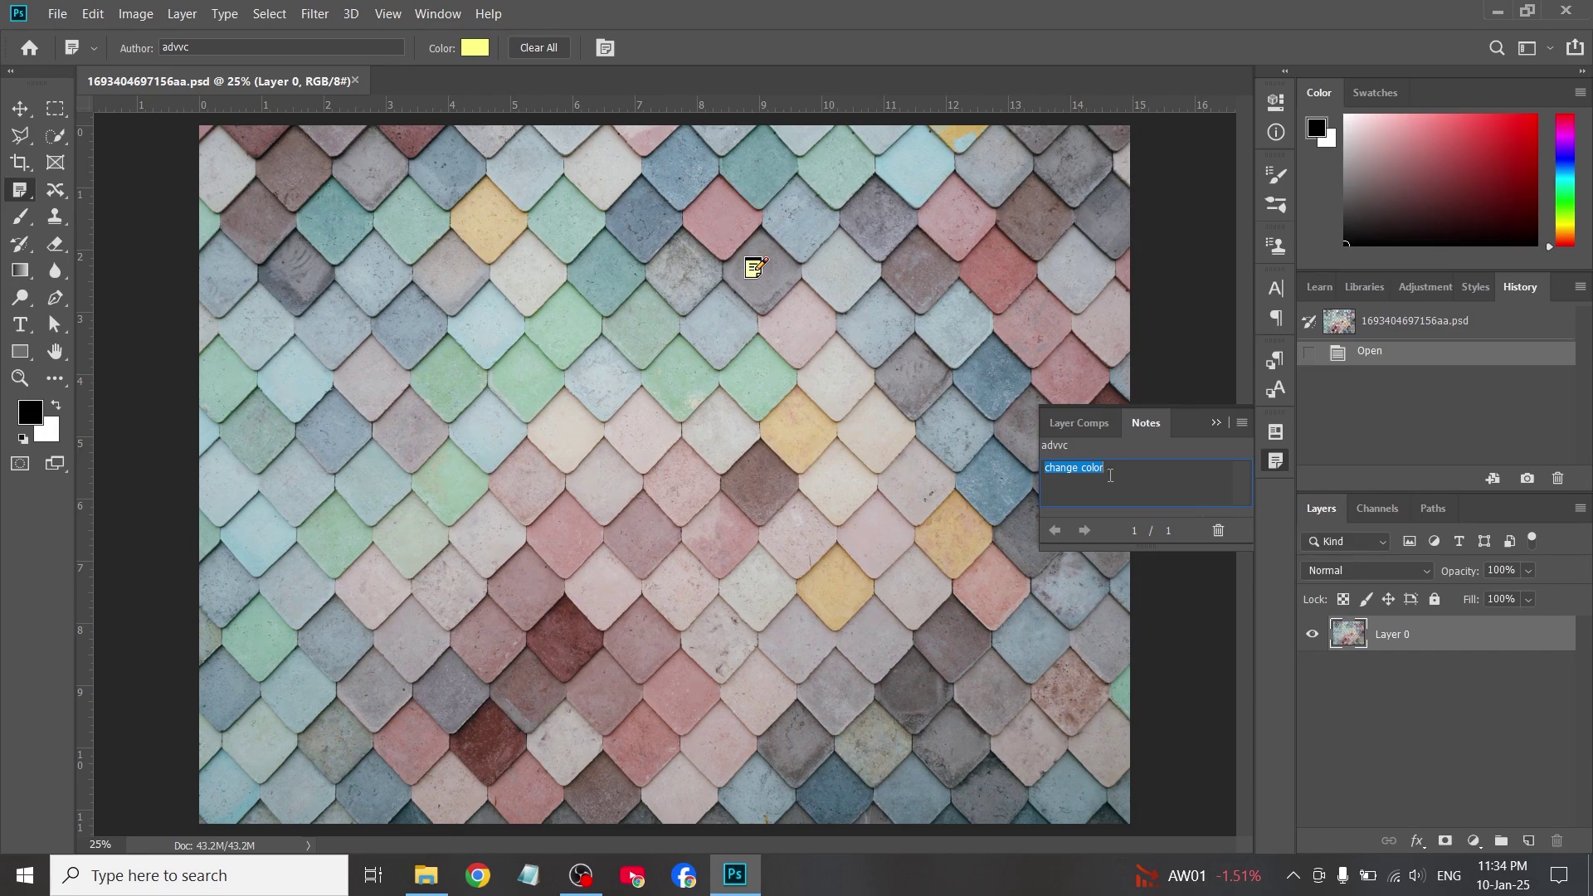
pyautogui.click(1223, 426)
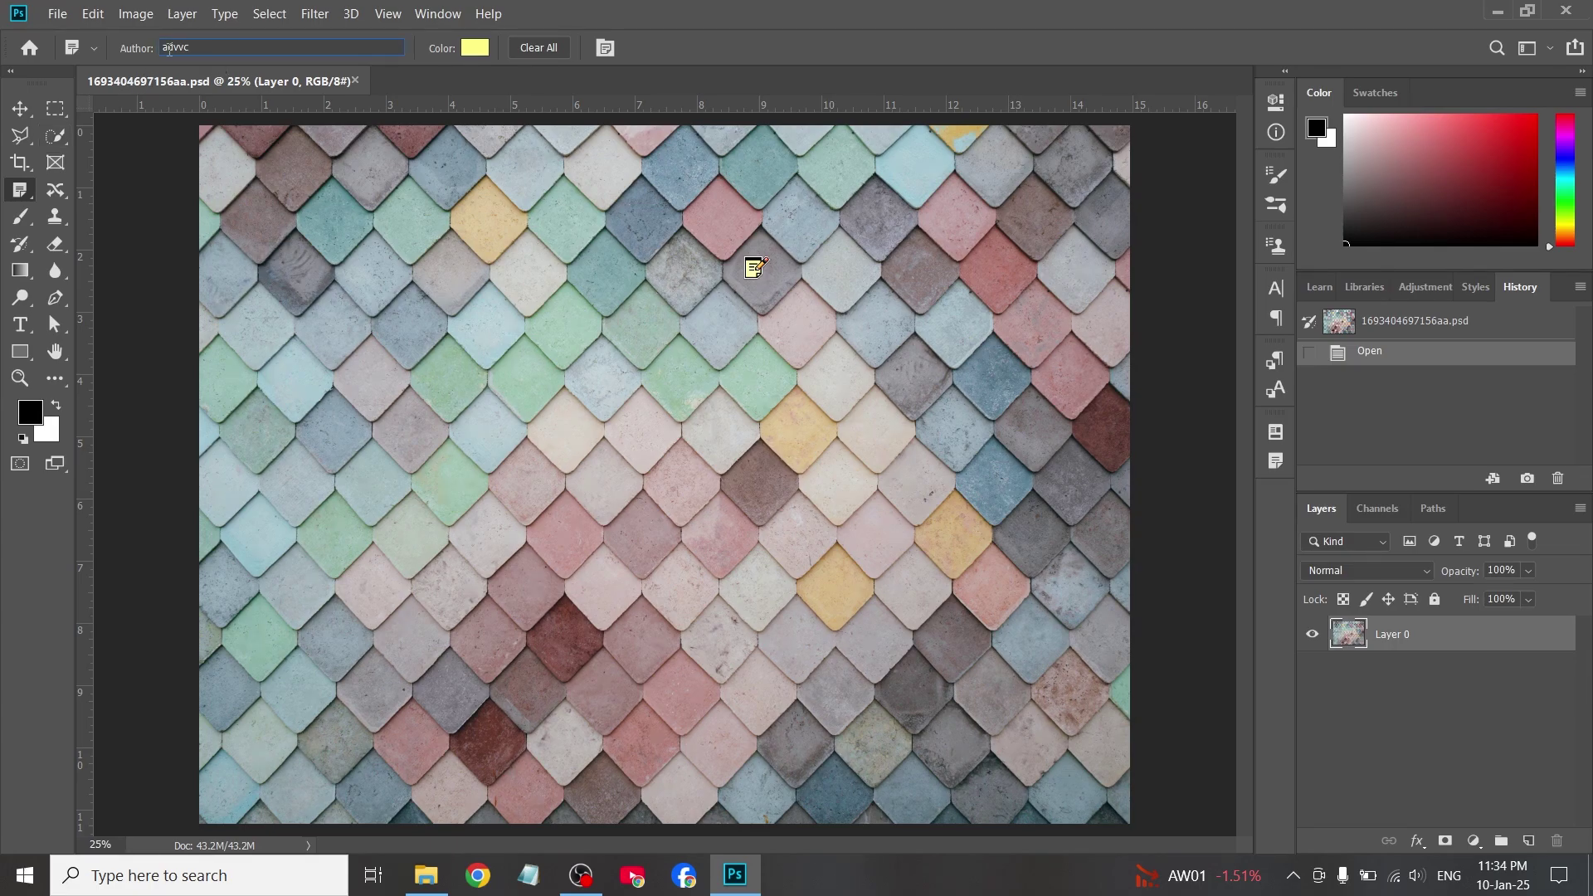
# - Add a second note at the lower edge of the upper-left yellow tile and set the note color to green (#30e960)
pyautogui.click(488, 249)
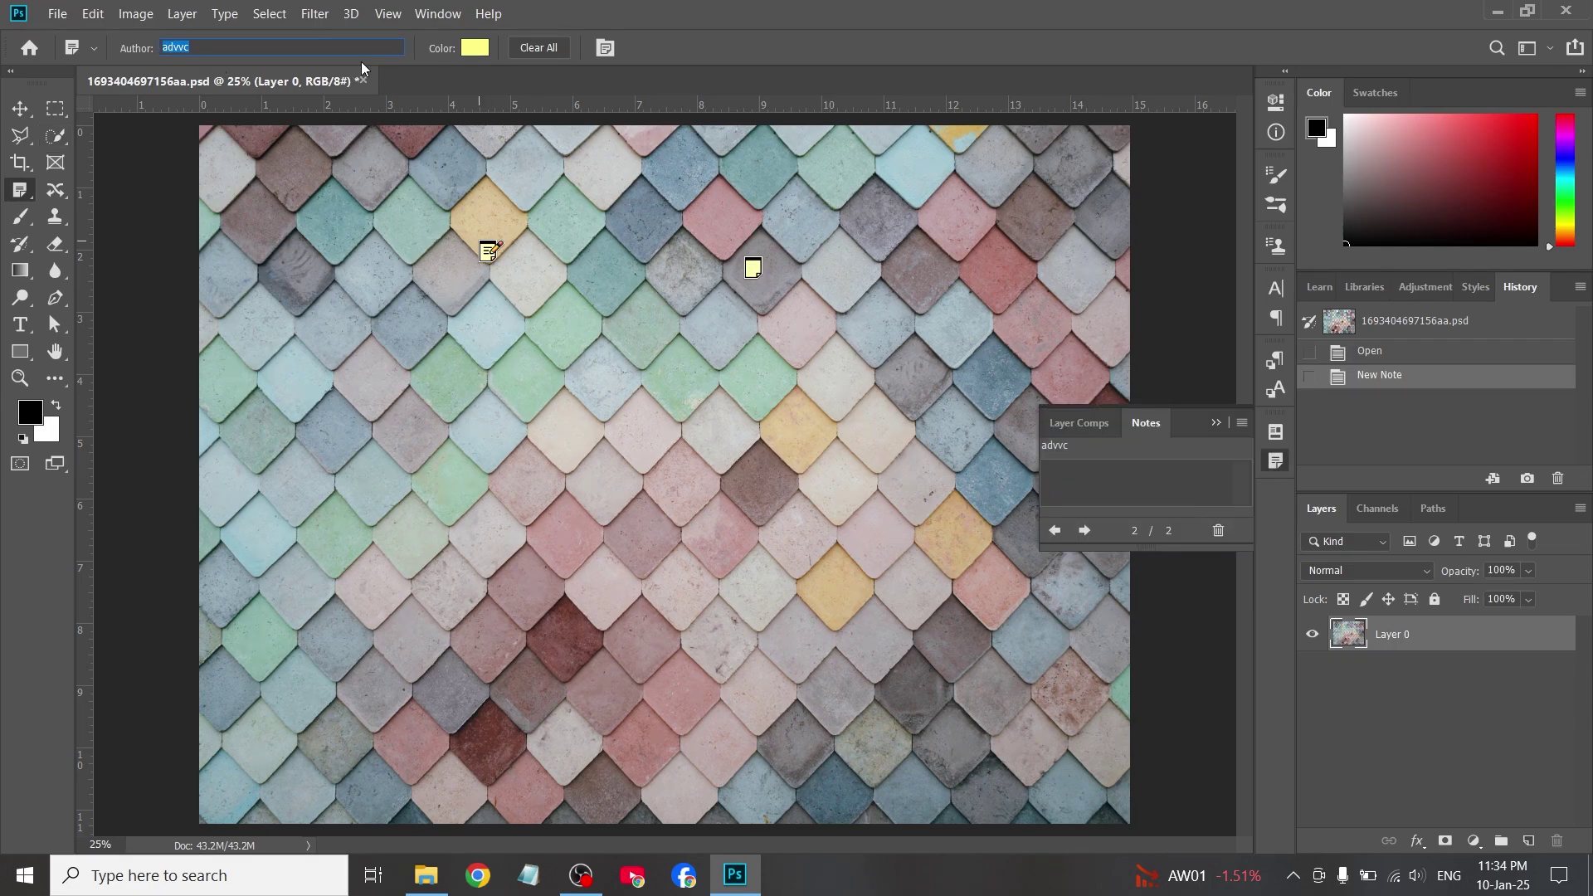
pyautogui.click(470, 49)
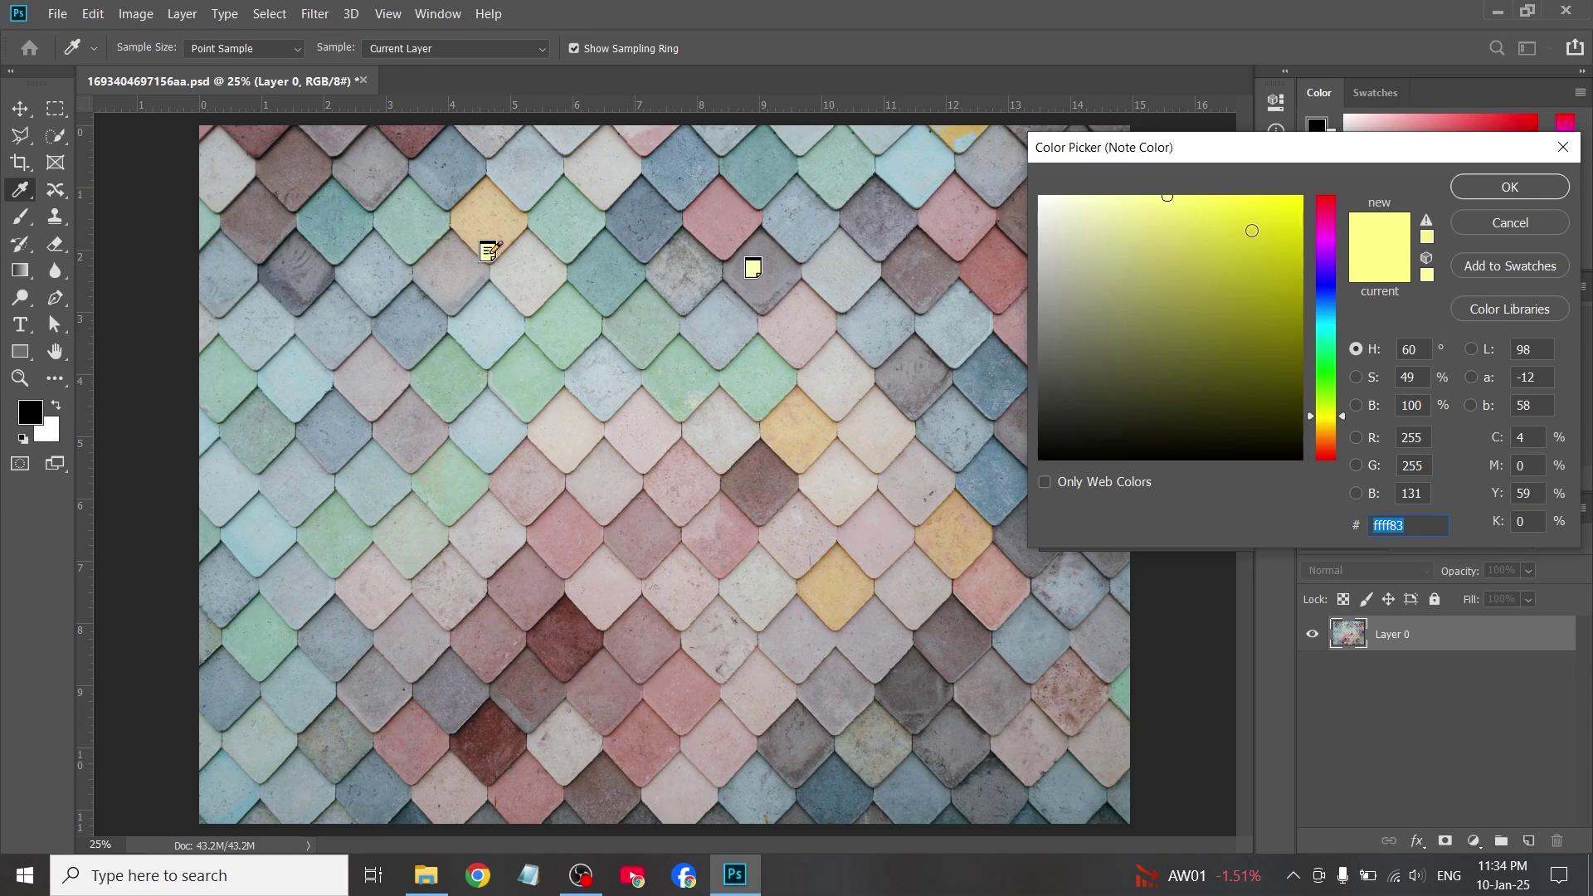
pyautogui.click(1250, 218)
pyautogui.click(1328, 361)
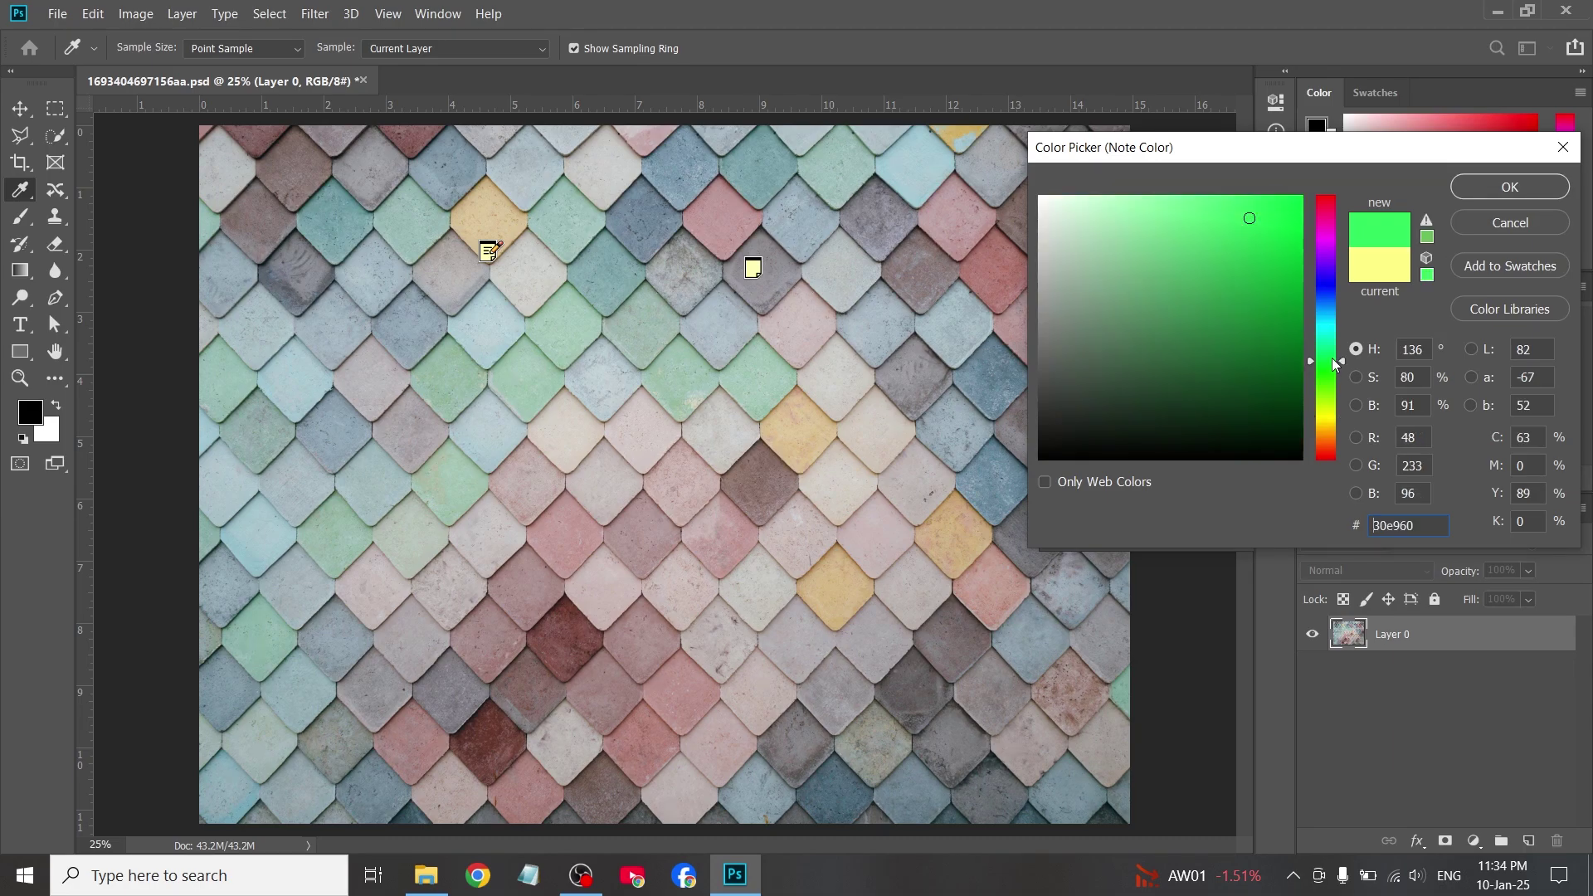
pyautogui.click(1471, 186)
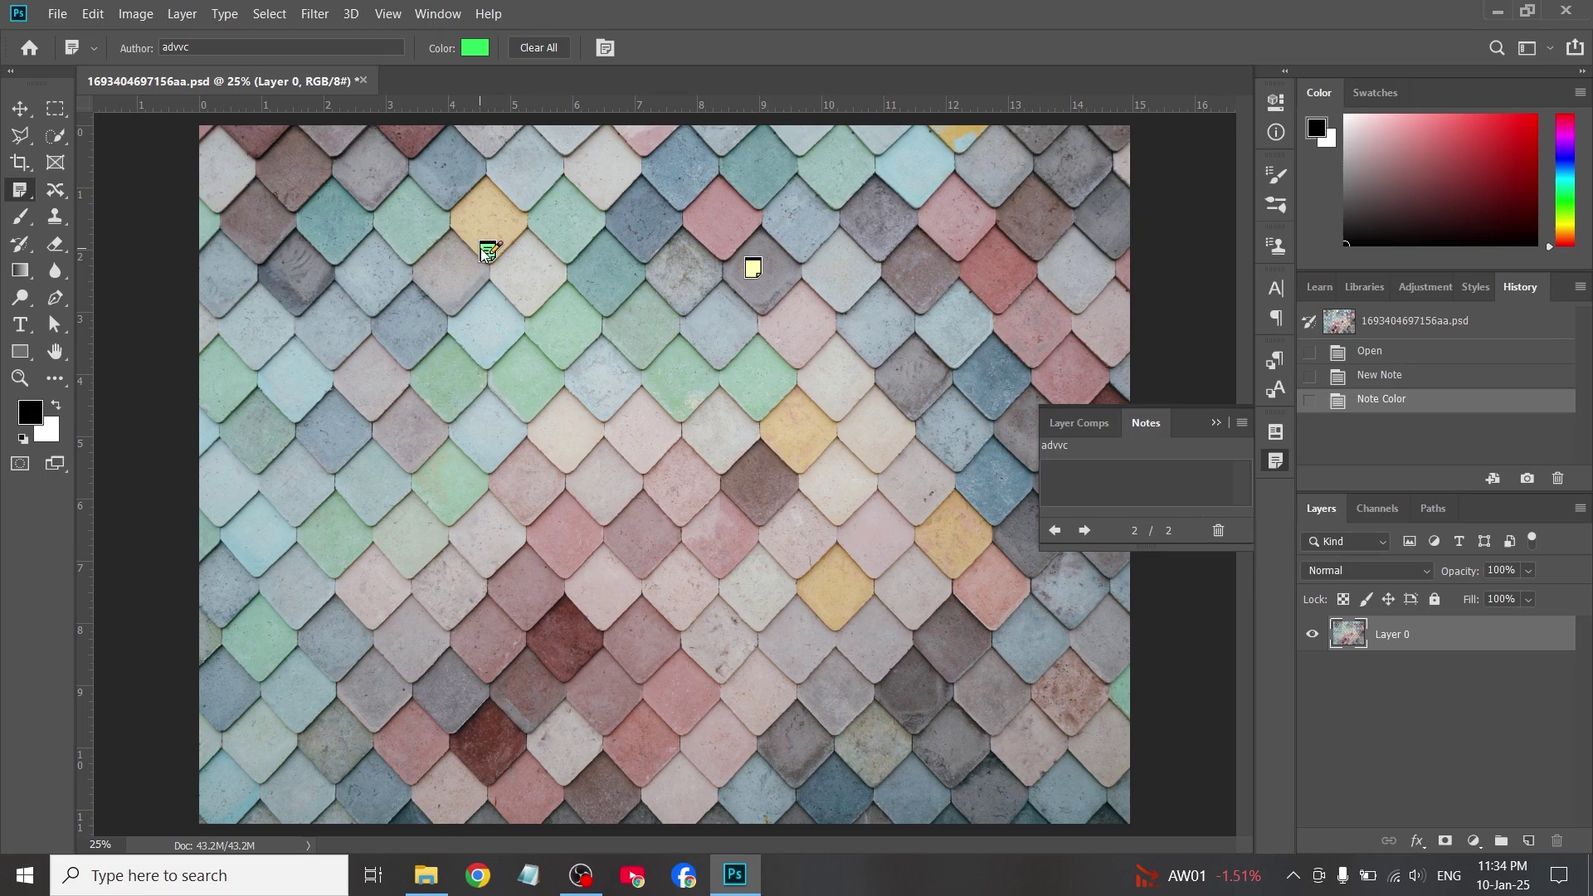
# - Delete all notes from the image and toggle the notes display, leaving it collapsed
pyautogui.click(540, 48)
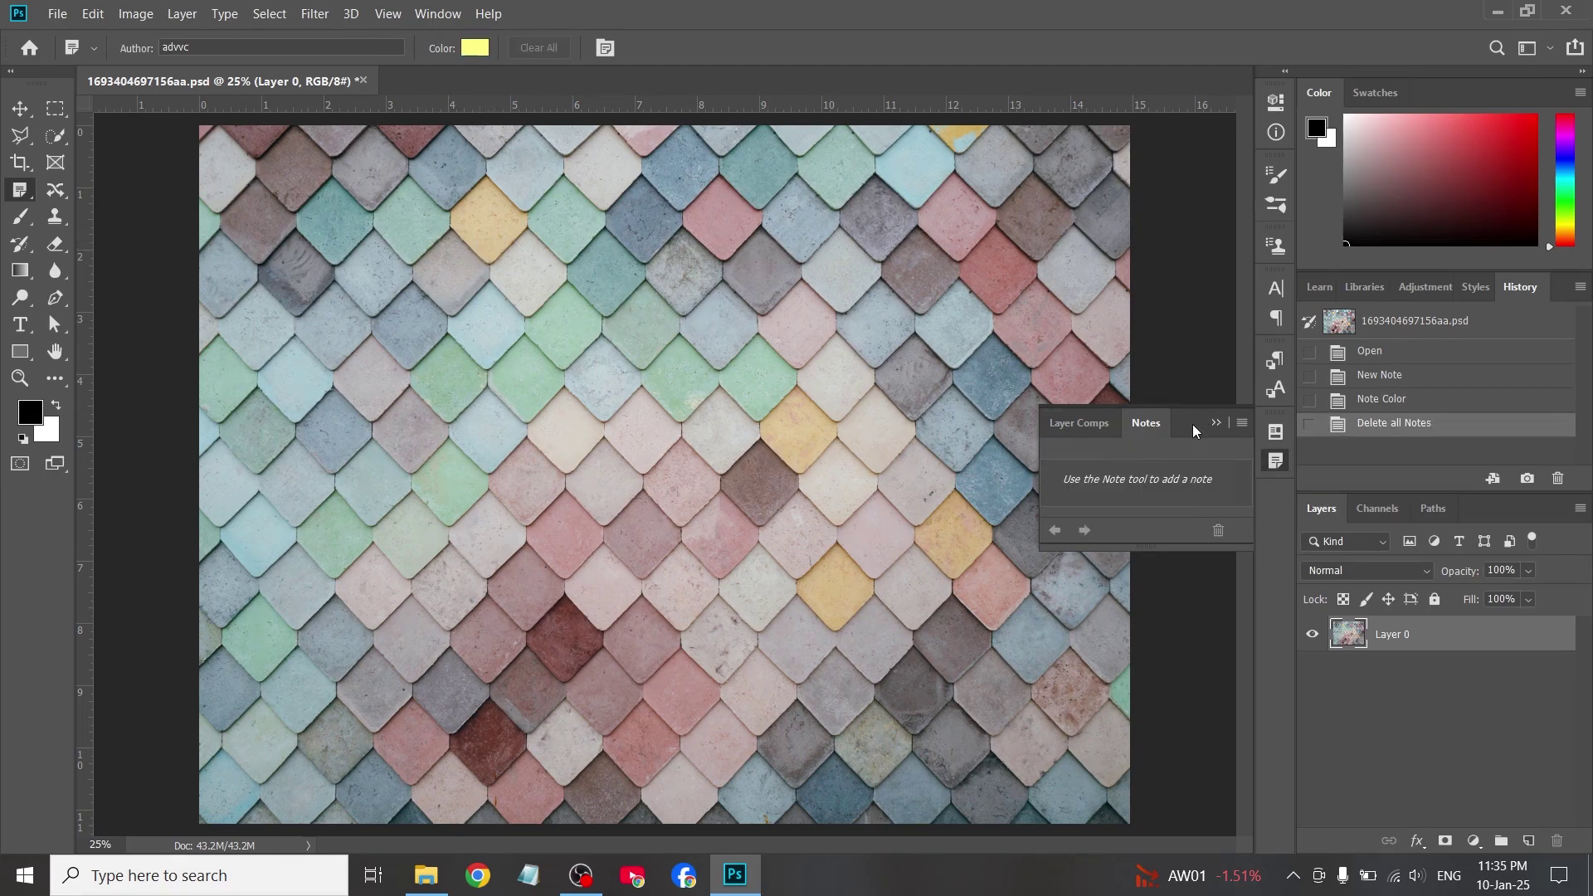
pyautogui.click(1217, 422)
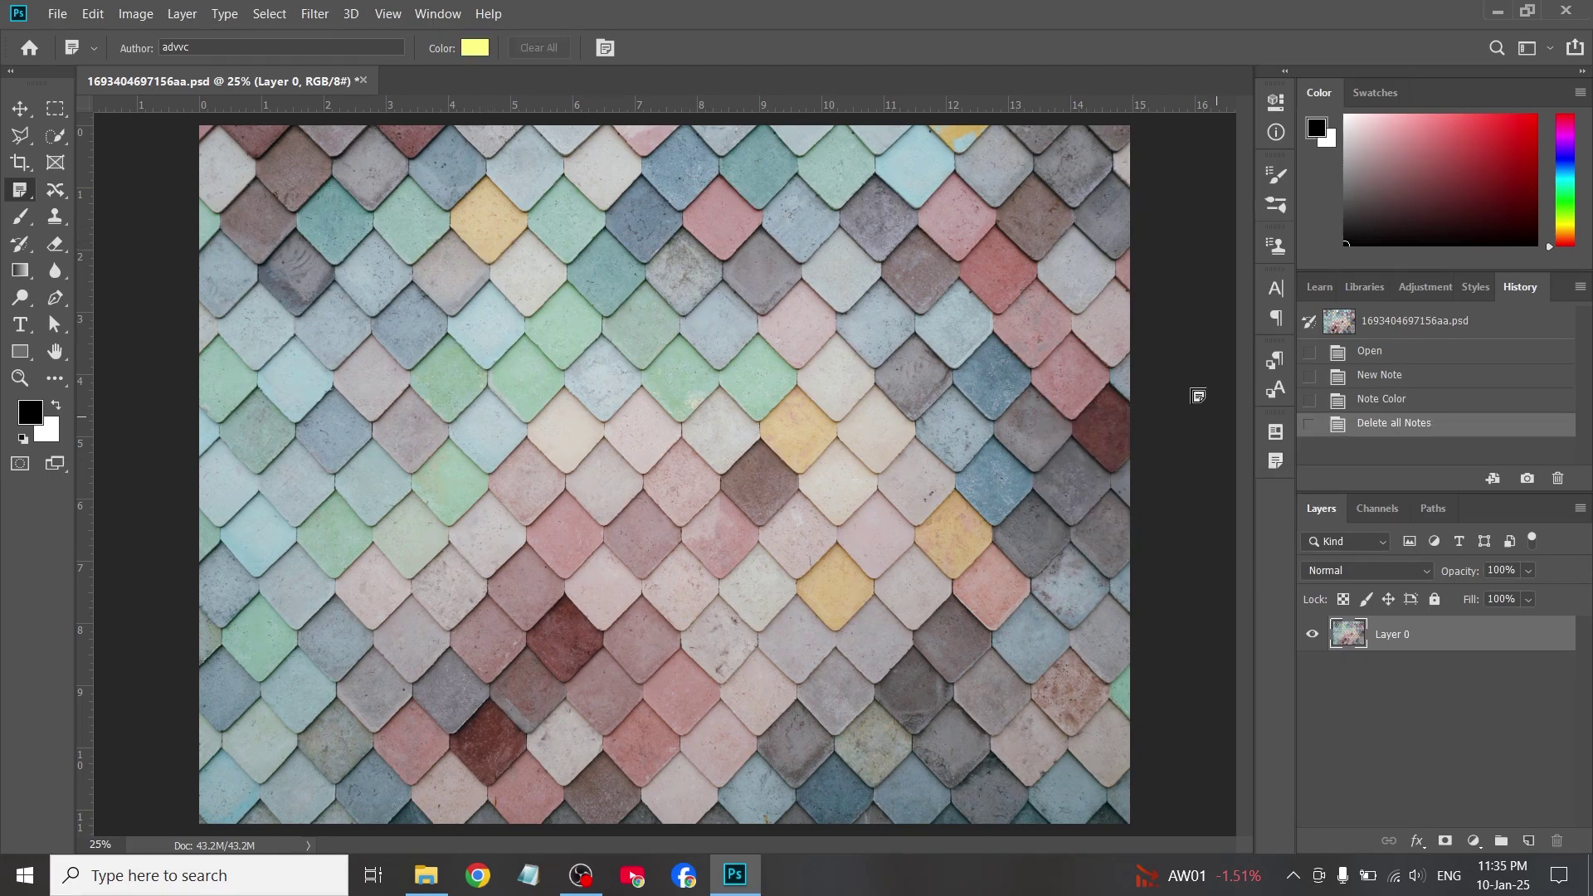
pyautogui.click(607, 49)
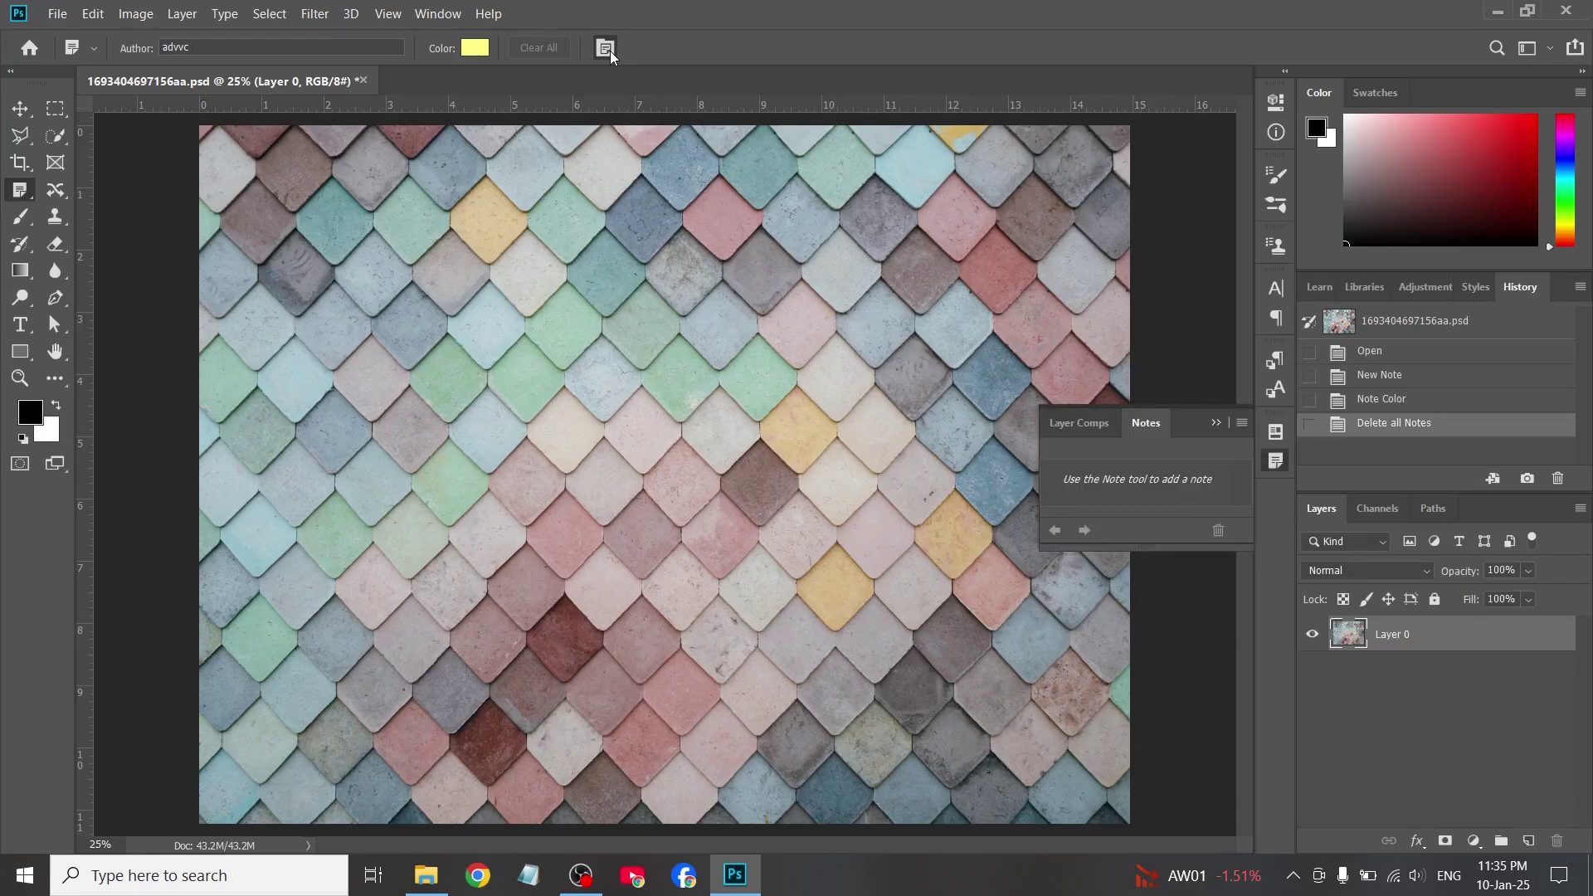
pyautogui.click(610, 51)
# - Place four numbered markers with the Count tool, one on each of three teal tiles and one on the grey-green tile near the image's left edge
pyautogui.rightClick(20, 190)
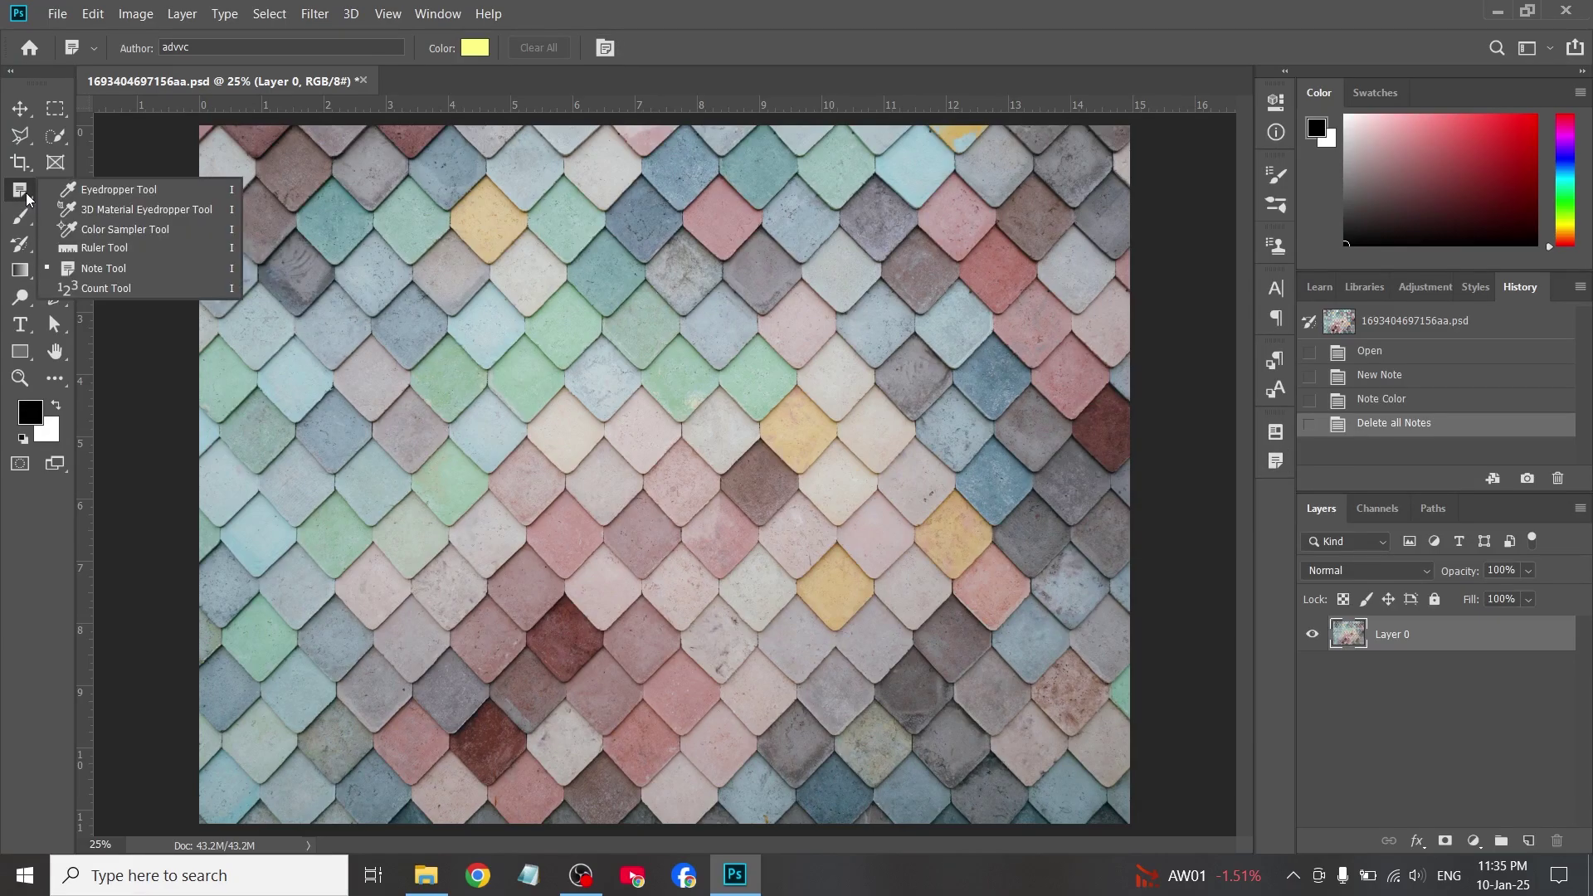
pyautogui.click(123, 289)
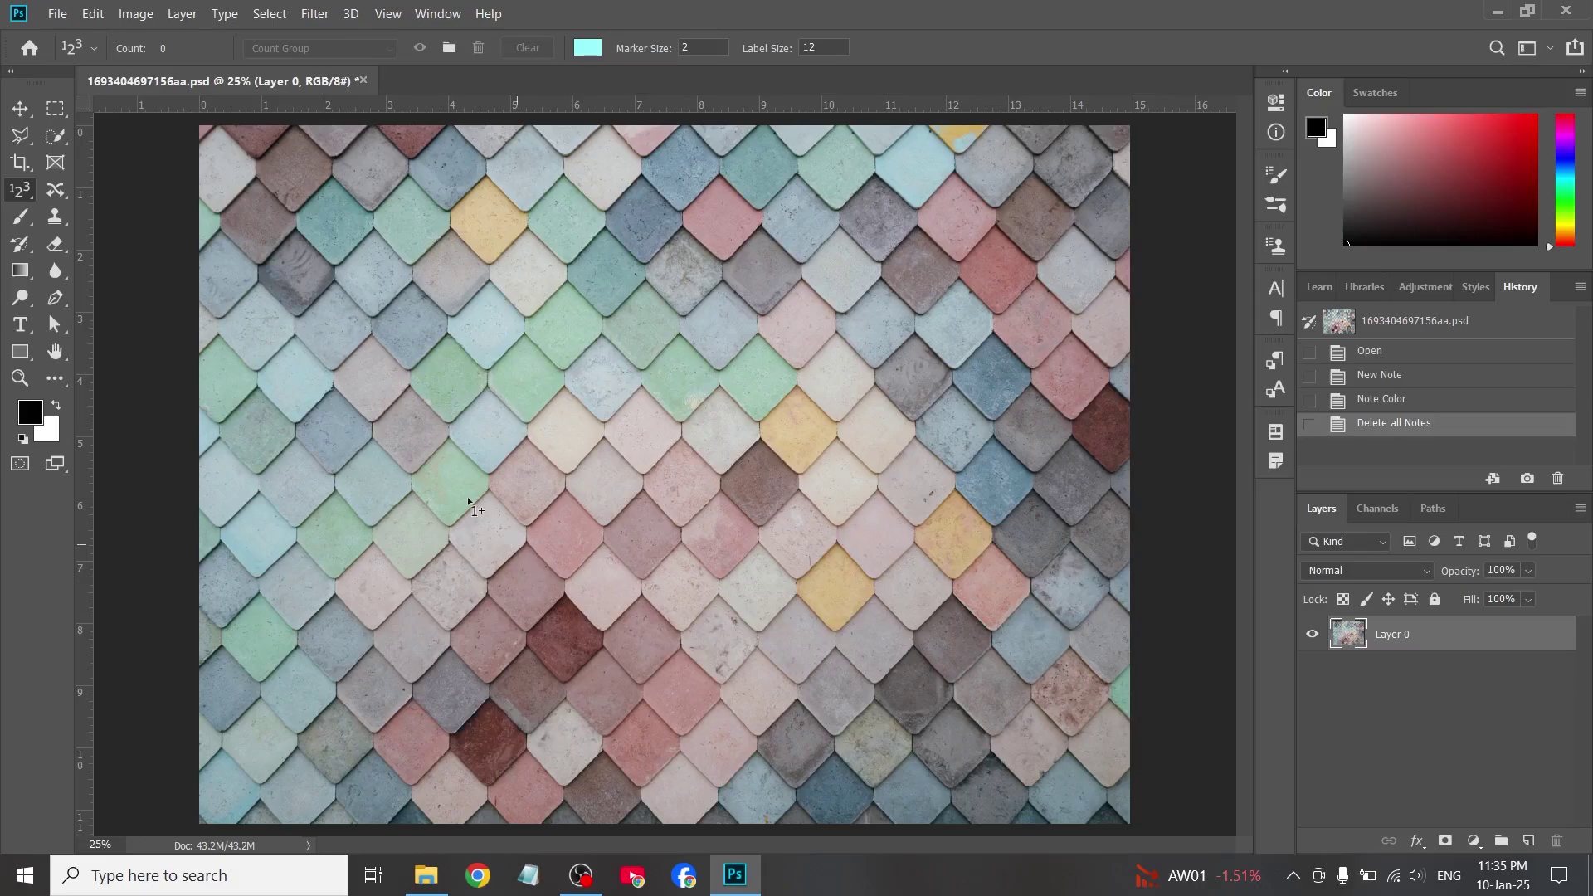
pyautogui.click(328, 213)
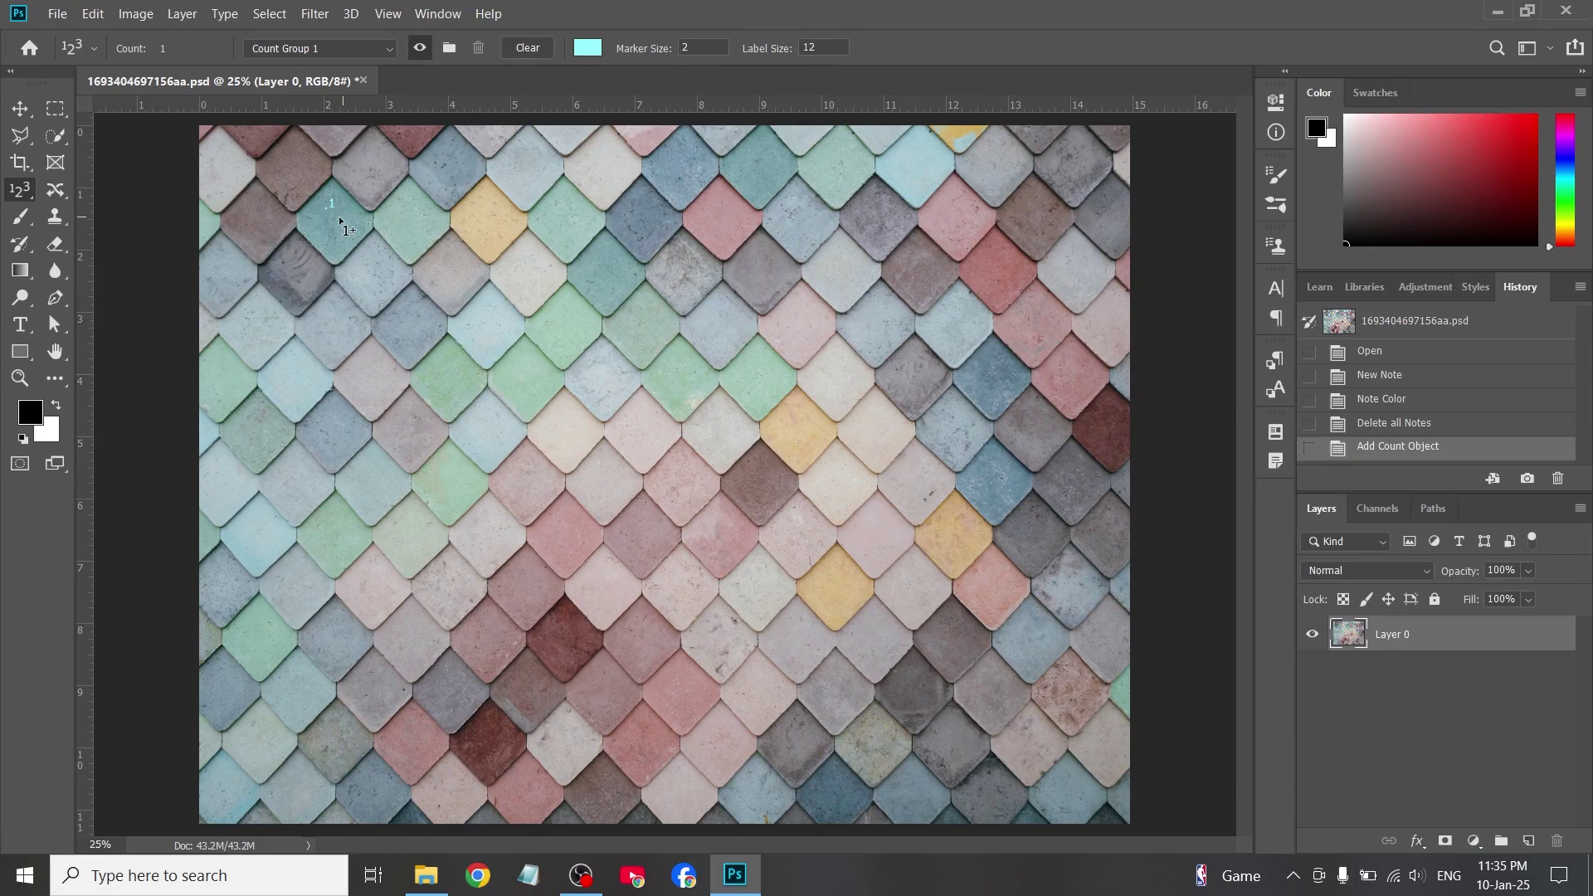
pyautogui.click(756, 153)
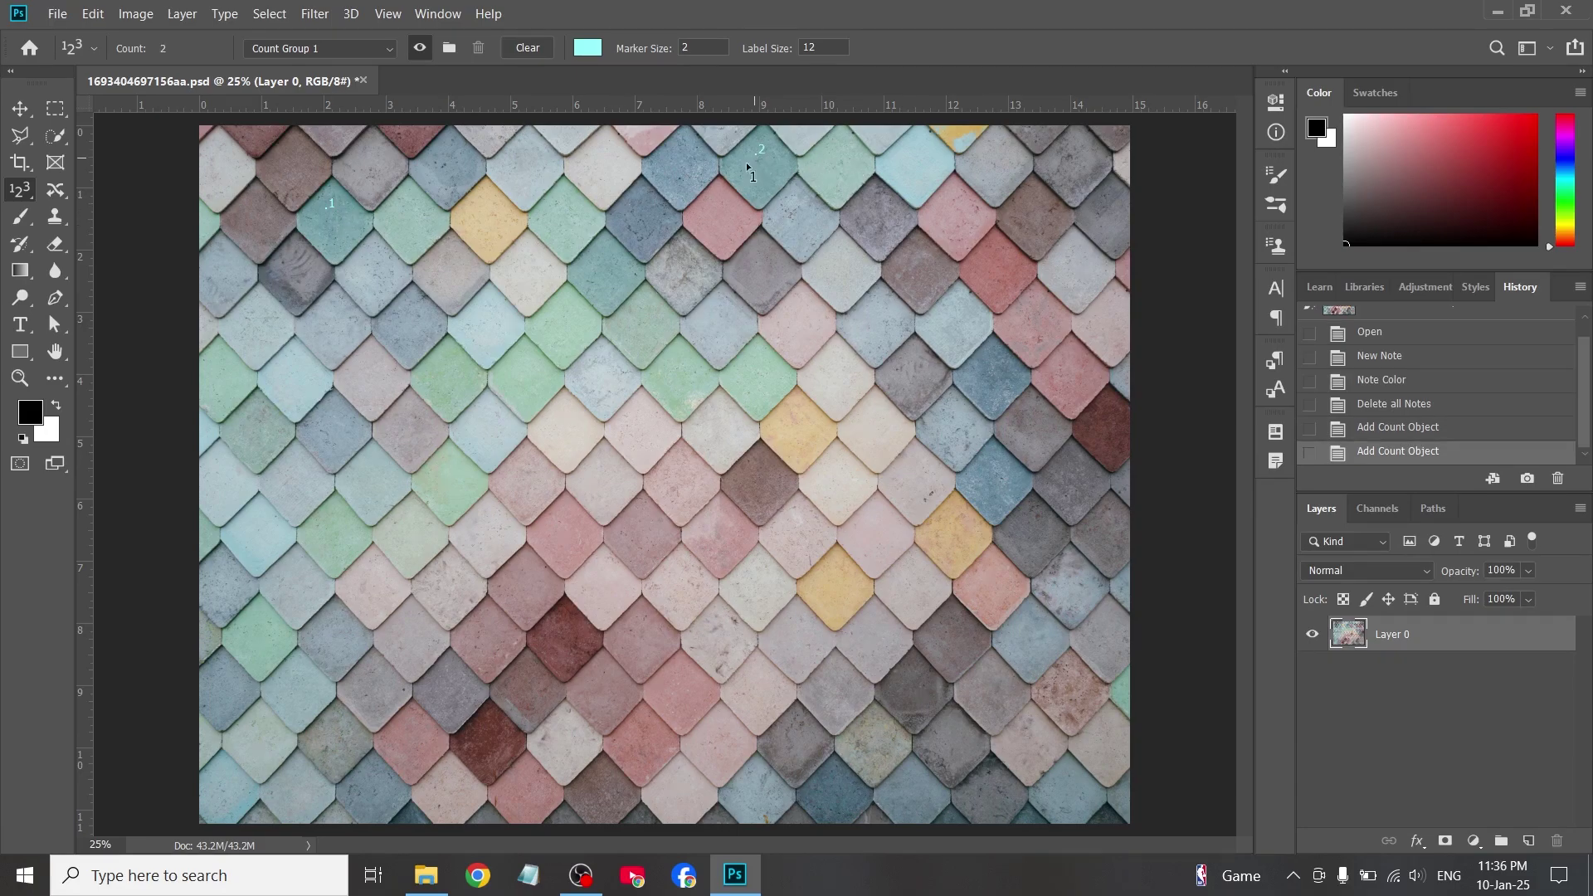
pyautogui.click(261, 428)
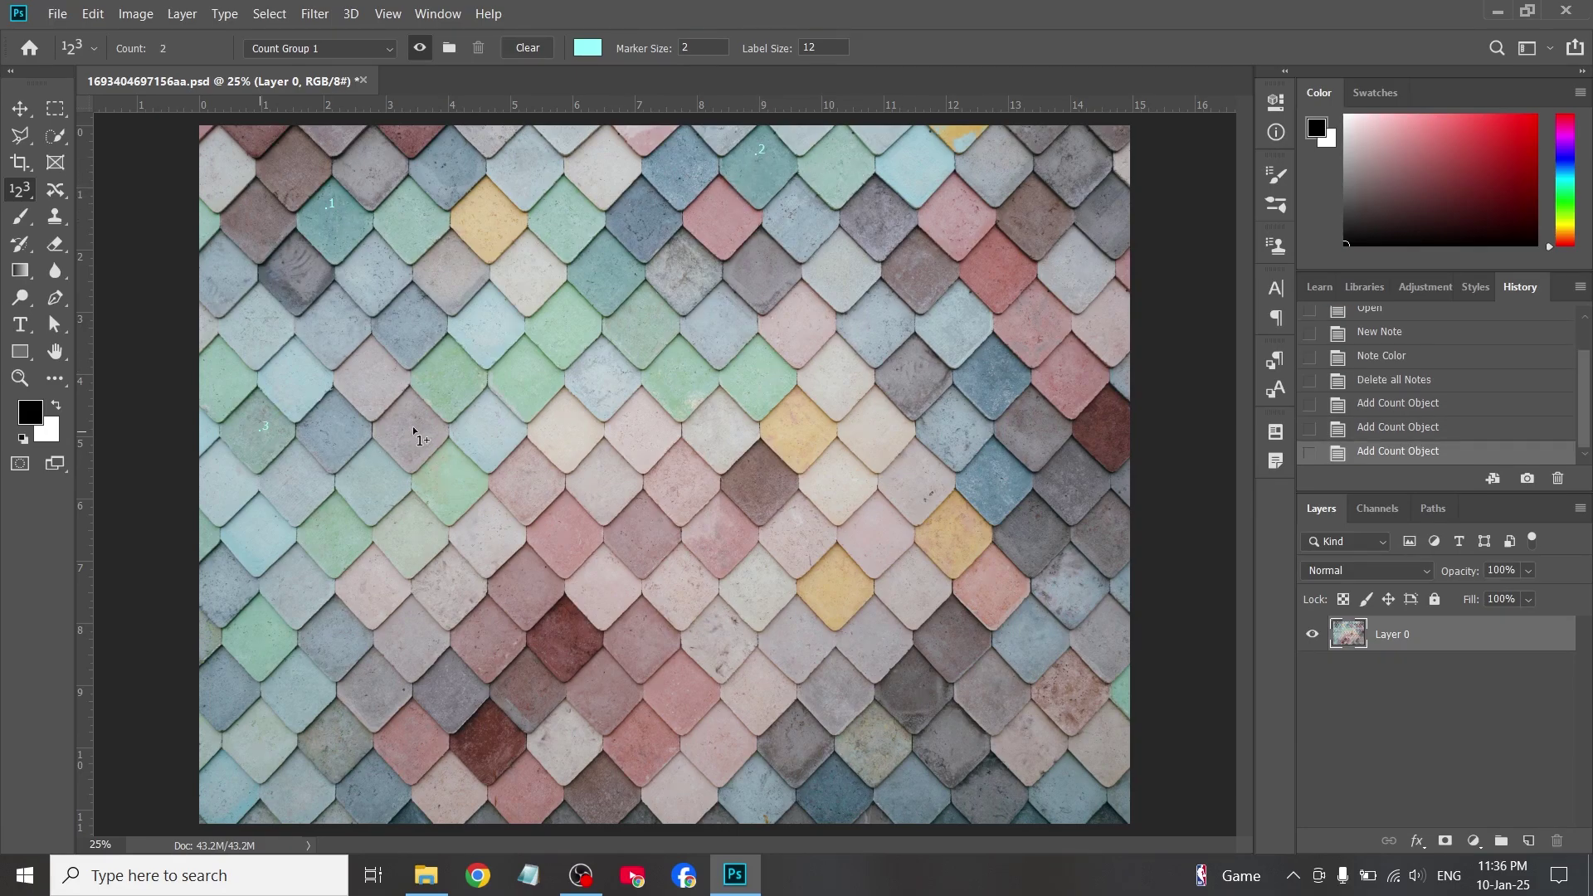
pyautogui.click(600, 270)
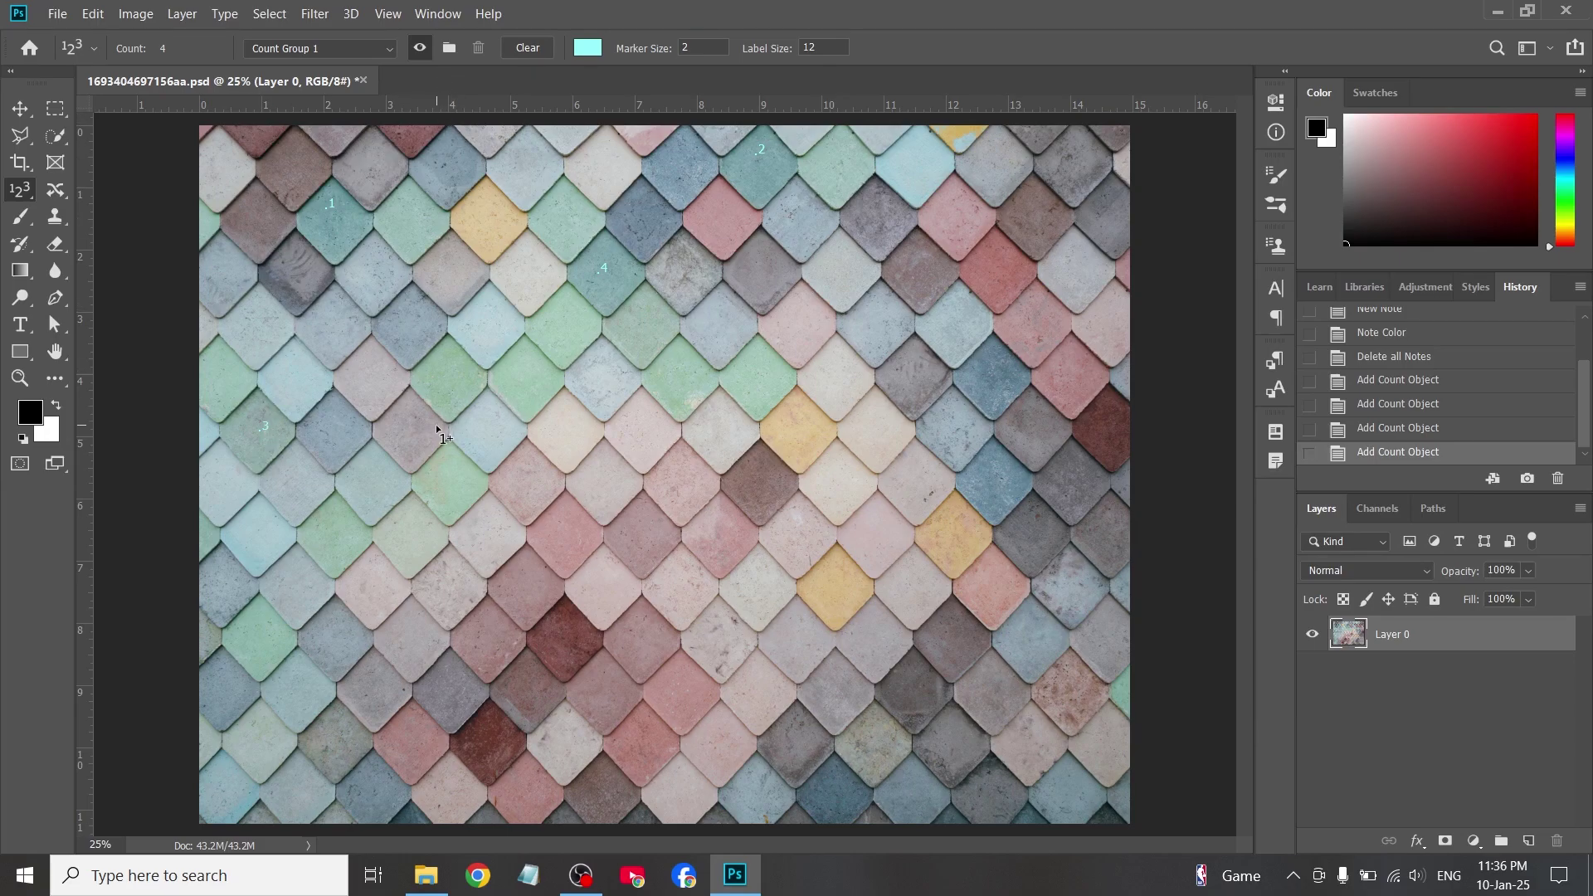
# - Create a count group named Count Group 2 and place one marker on each of four yellow tiles
pyautogui.click(449, 48)
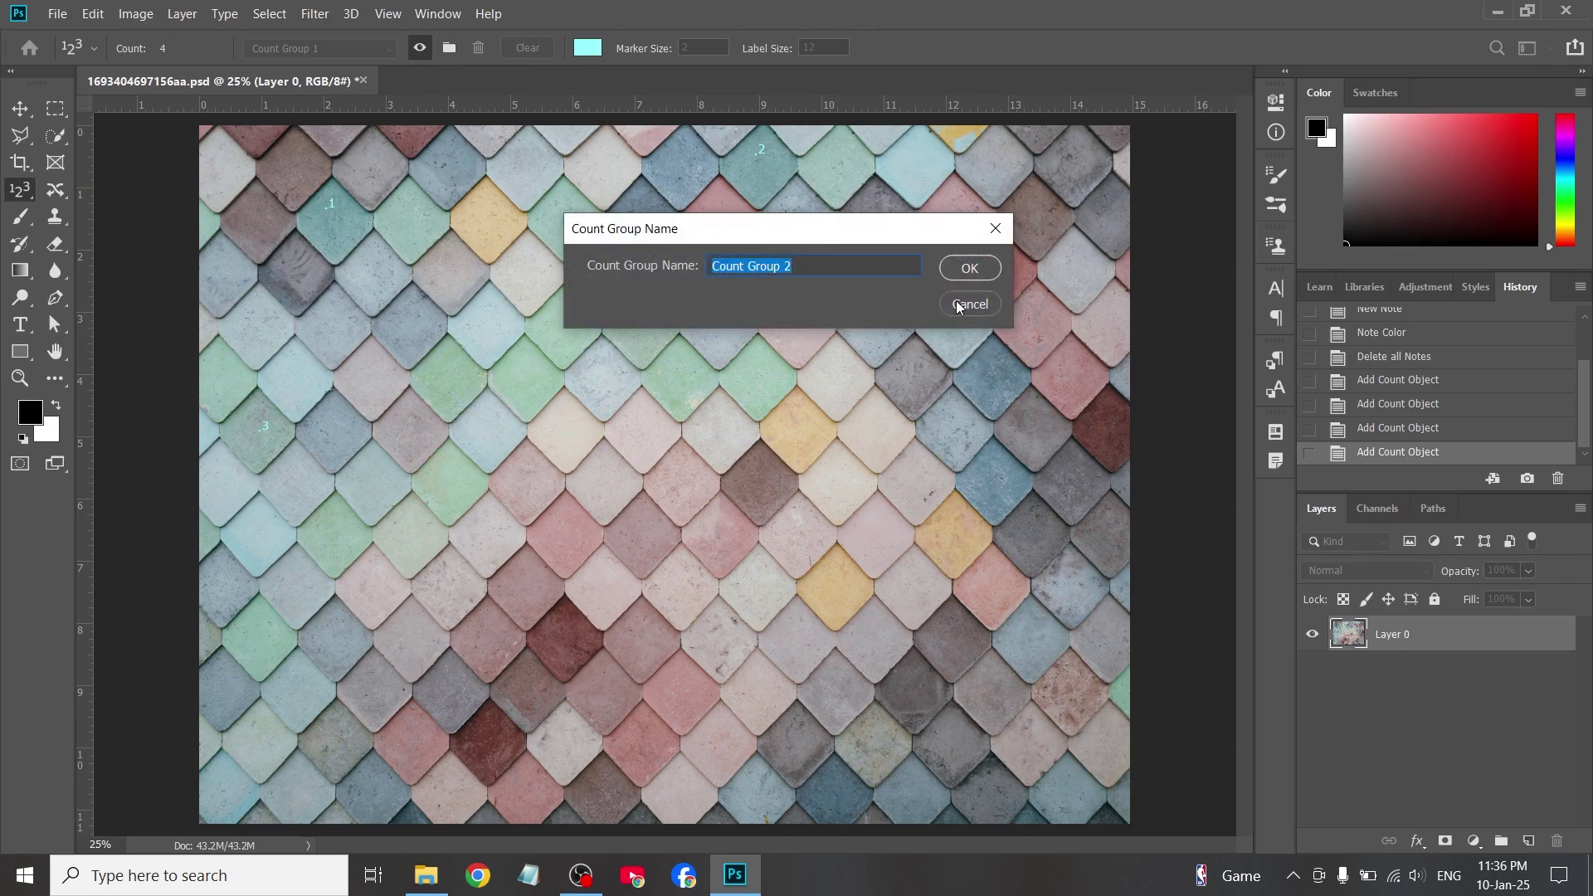
pyautogui.click(970, 268)
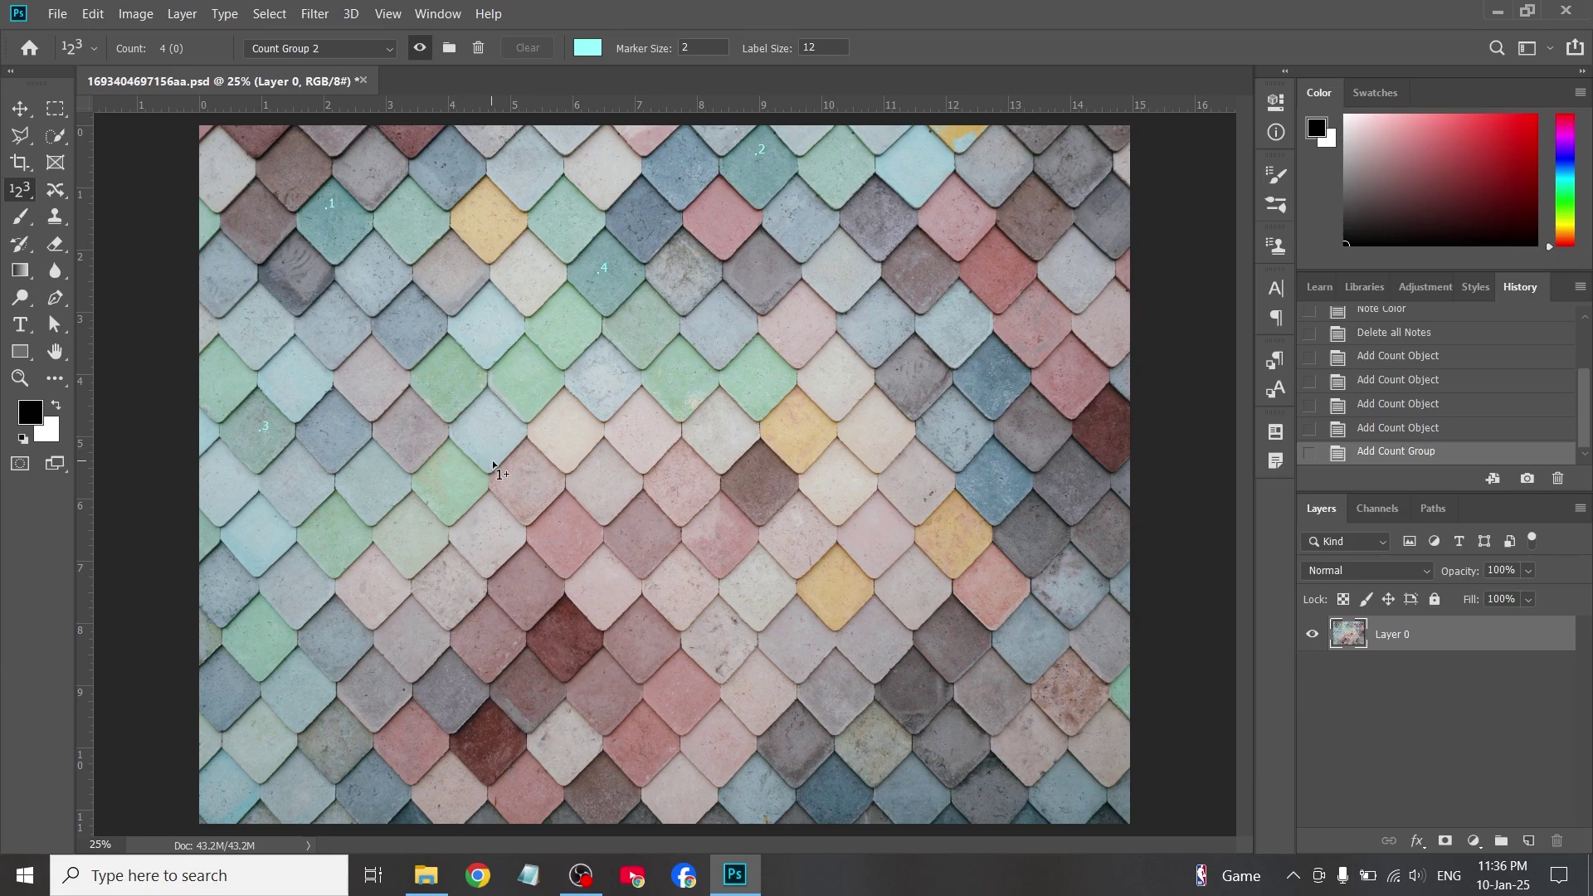
pyautogui.click(796, 420)
pyautogui.click(826, 572)
pyautogui.click(971, 534)
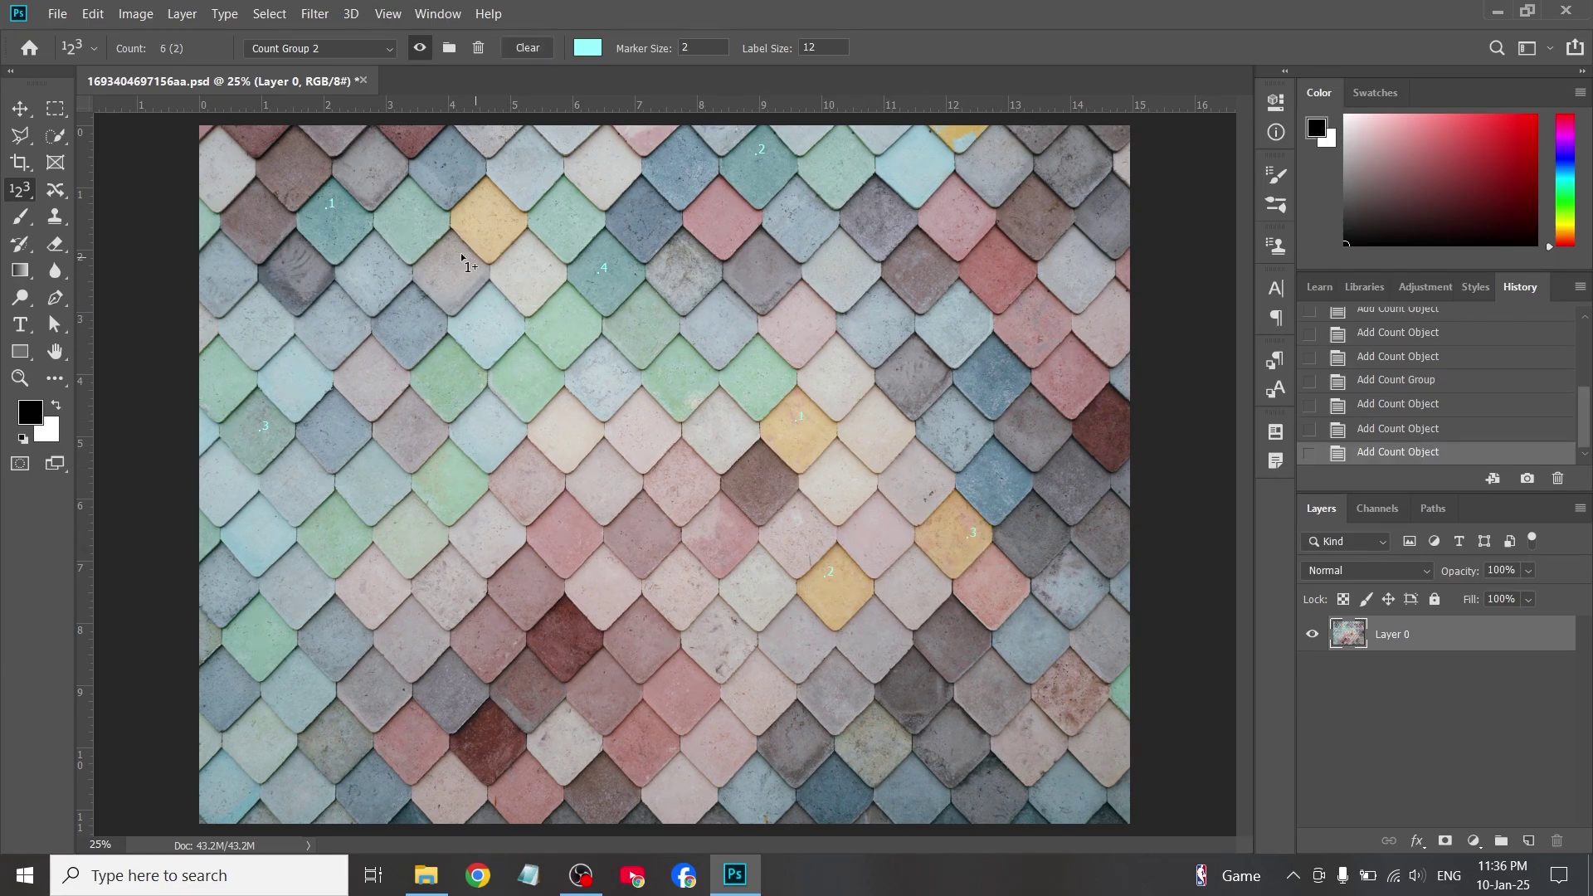
pyautogui.click(472, 221)
# - Toggle the visibility of Count Group 2 and of Count Group 1, leaving only Count Group 1 hidden
pyautogui.click(420, 49)
pyautogui.click(421, 49)
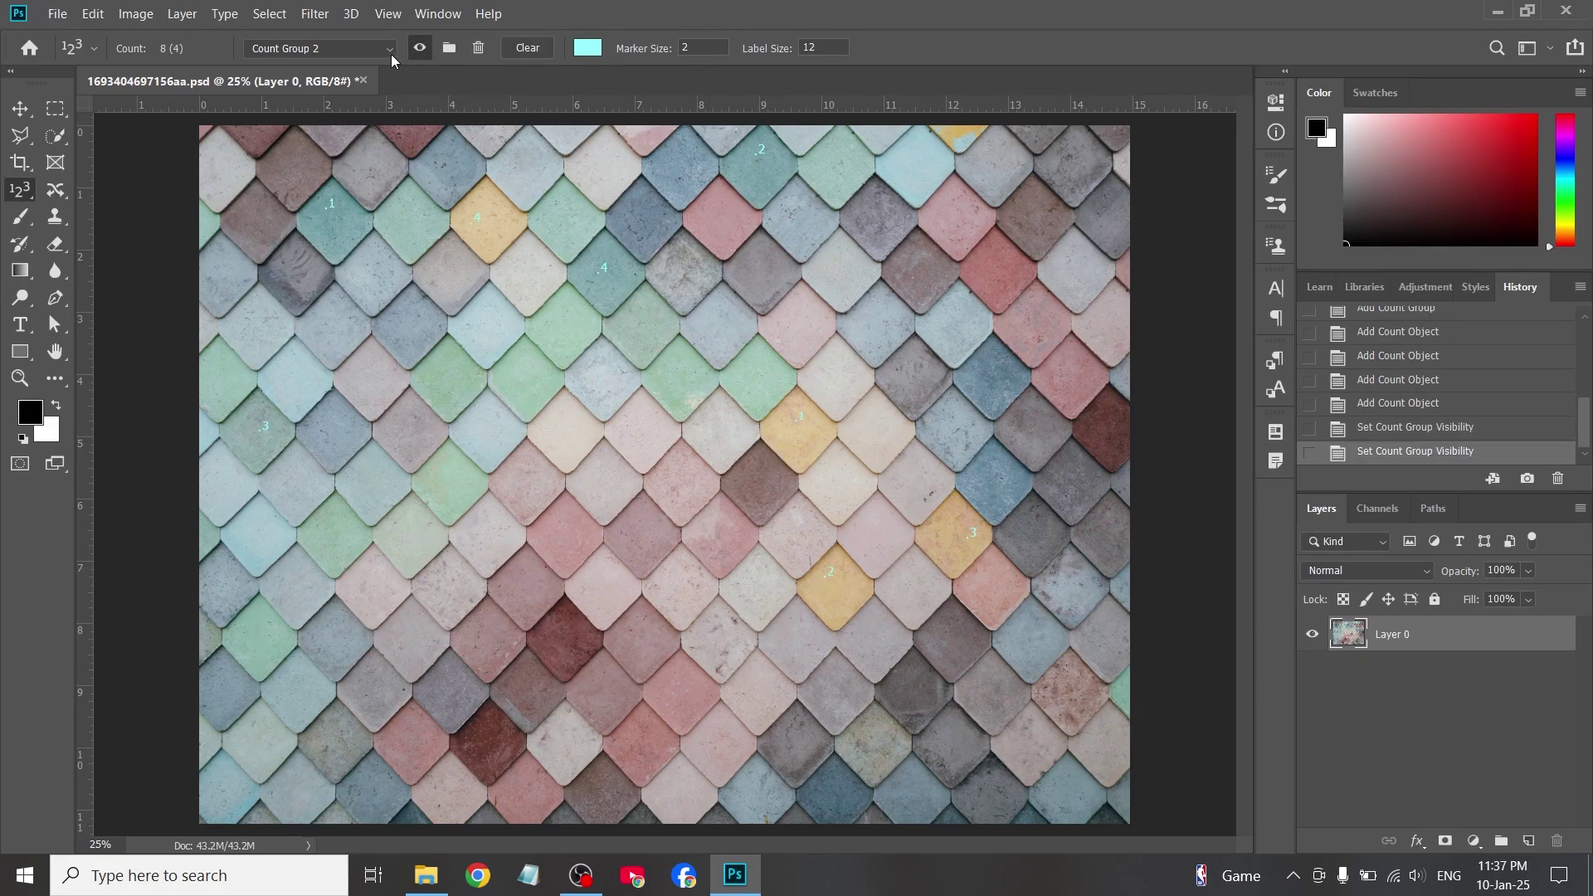
pyautogui.click(390, 50)
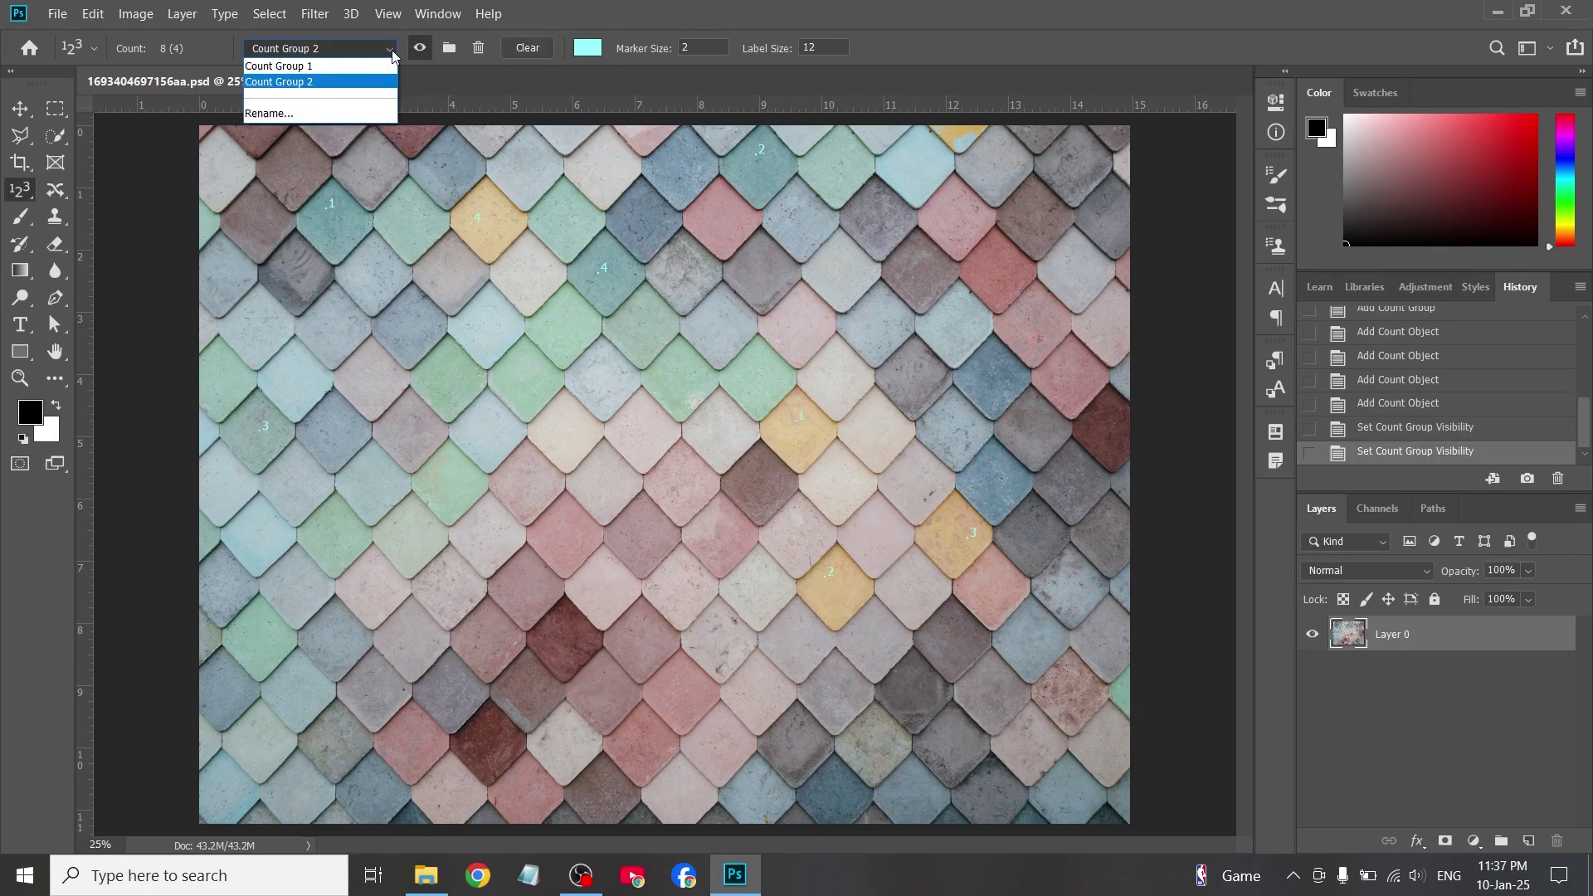
pyautogui.click(344, 67)
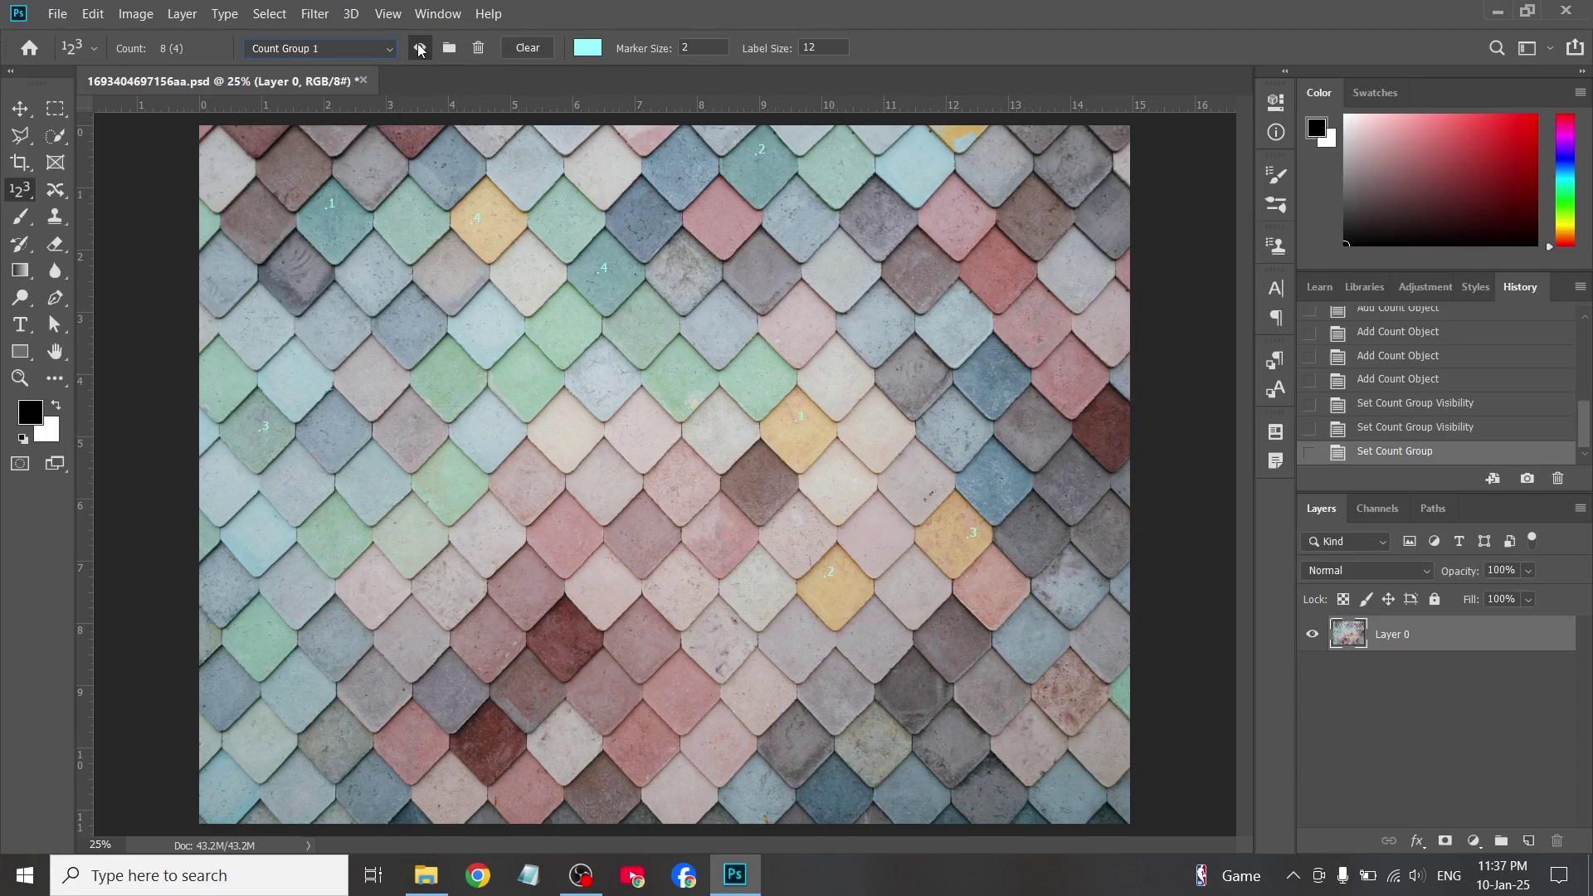
pyautogui.click(419, 50)
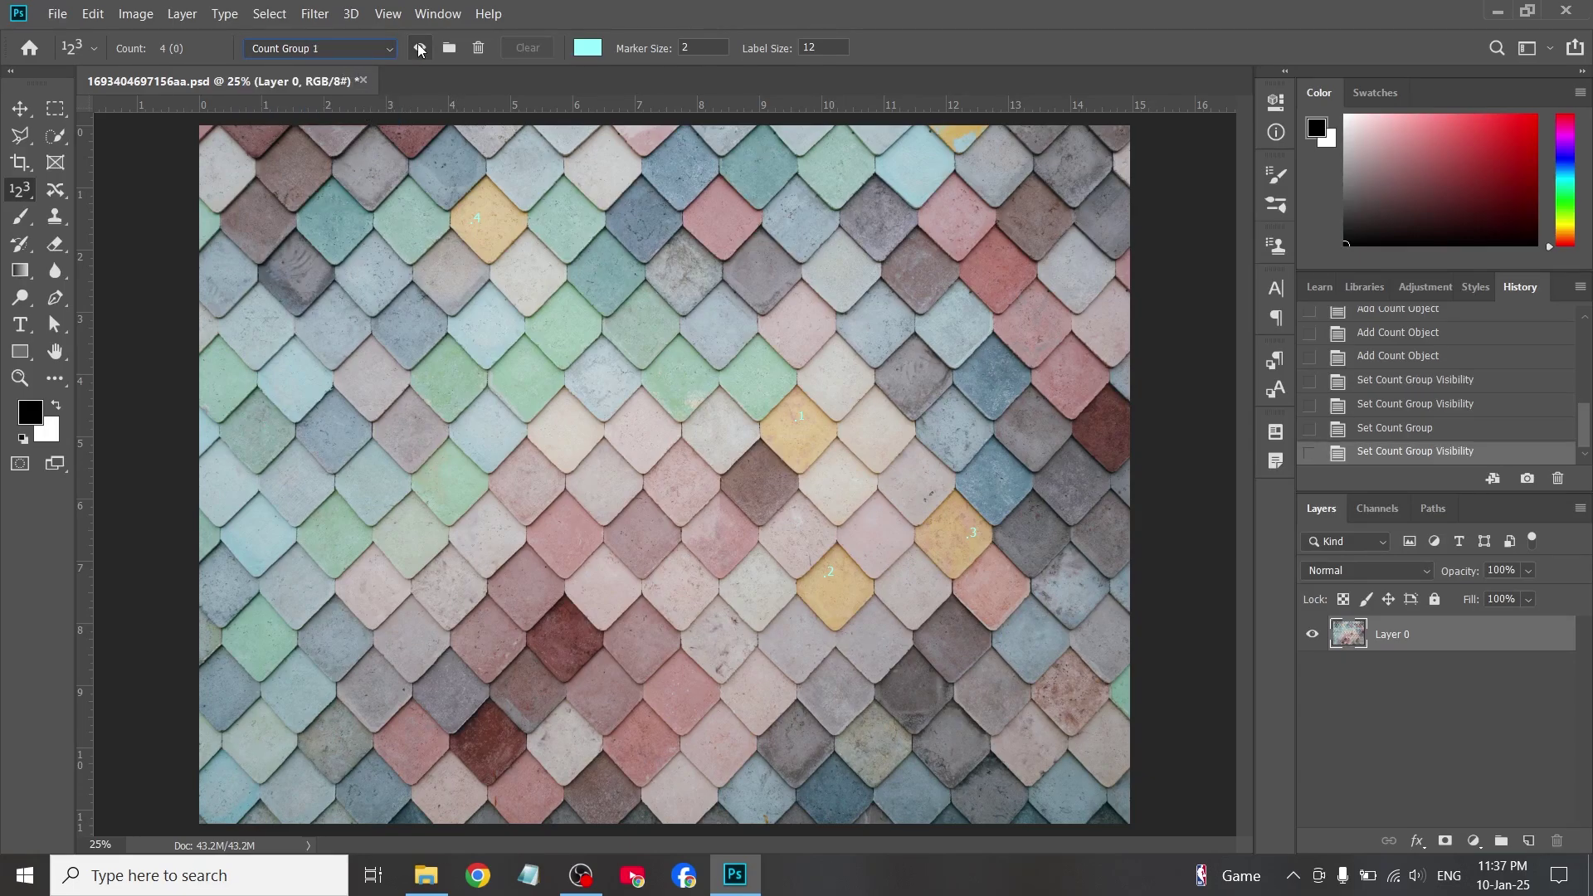
pyautogui.click(419, 49)
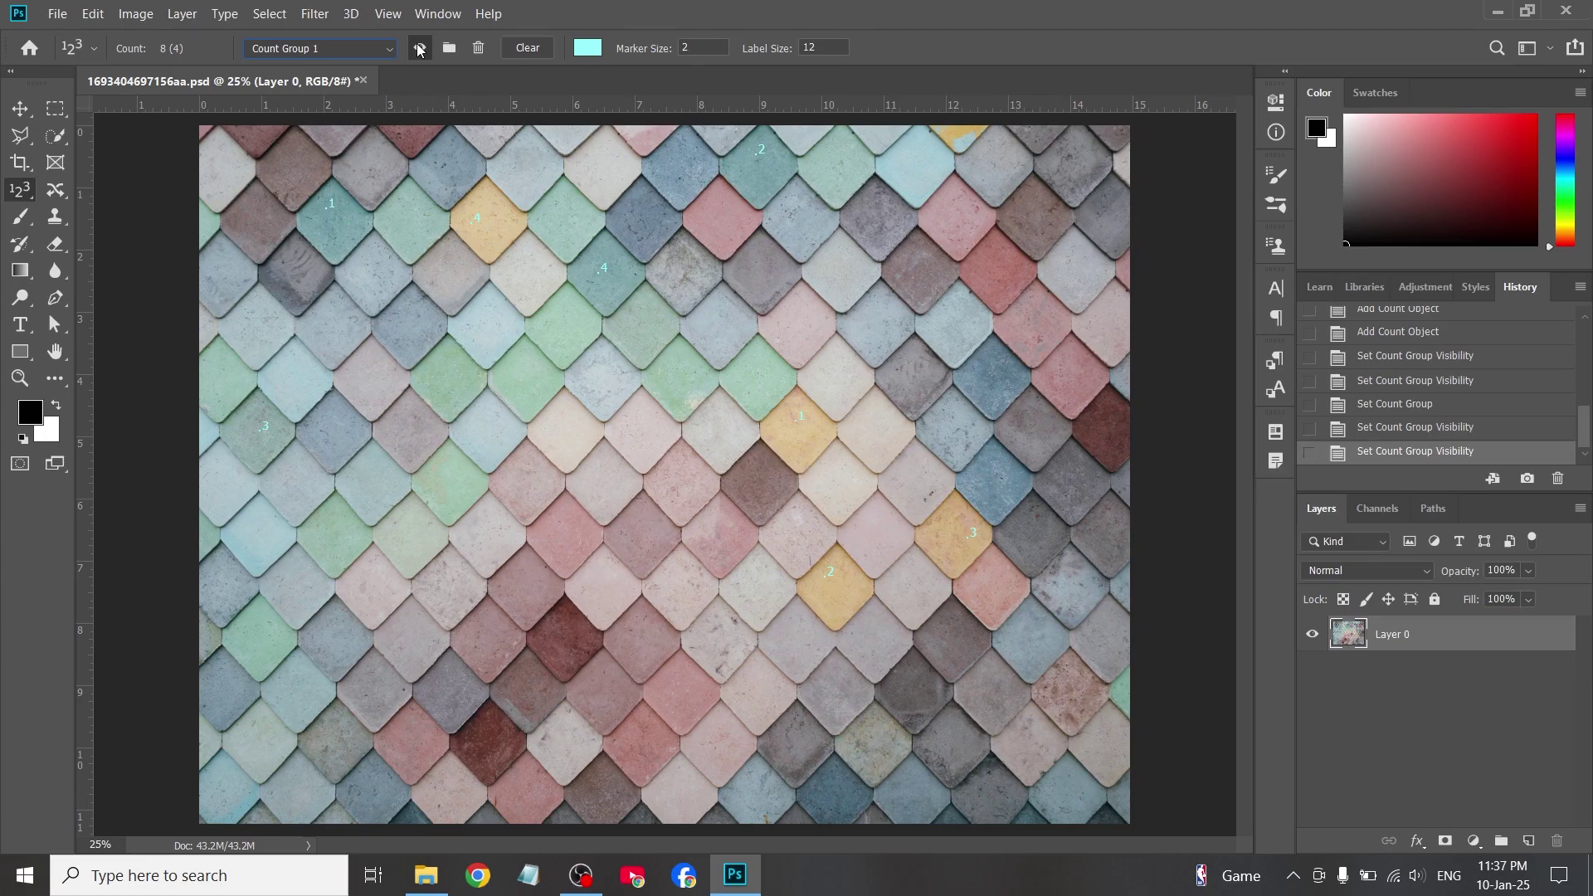
pyautogui.click(419, 50)
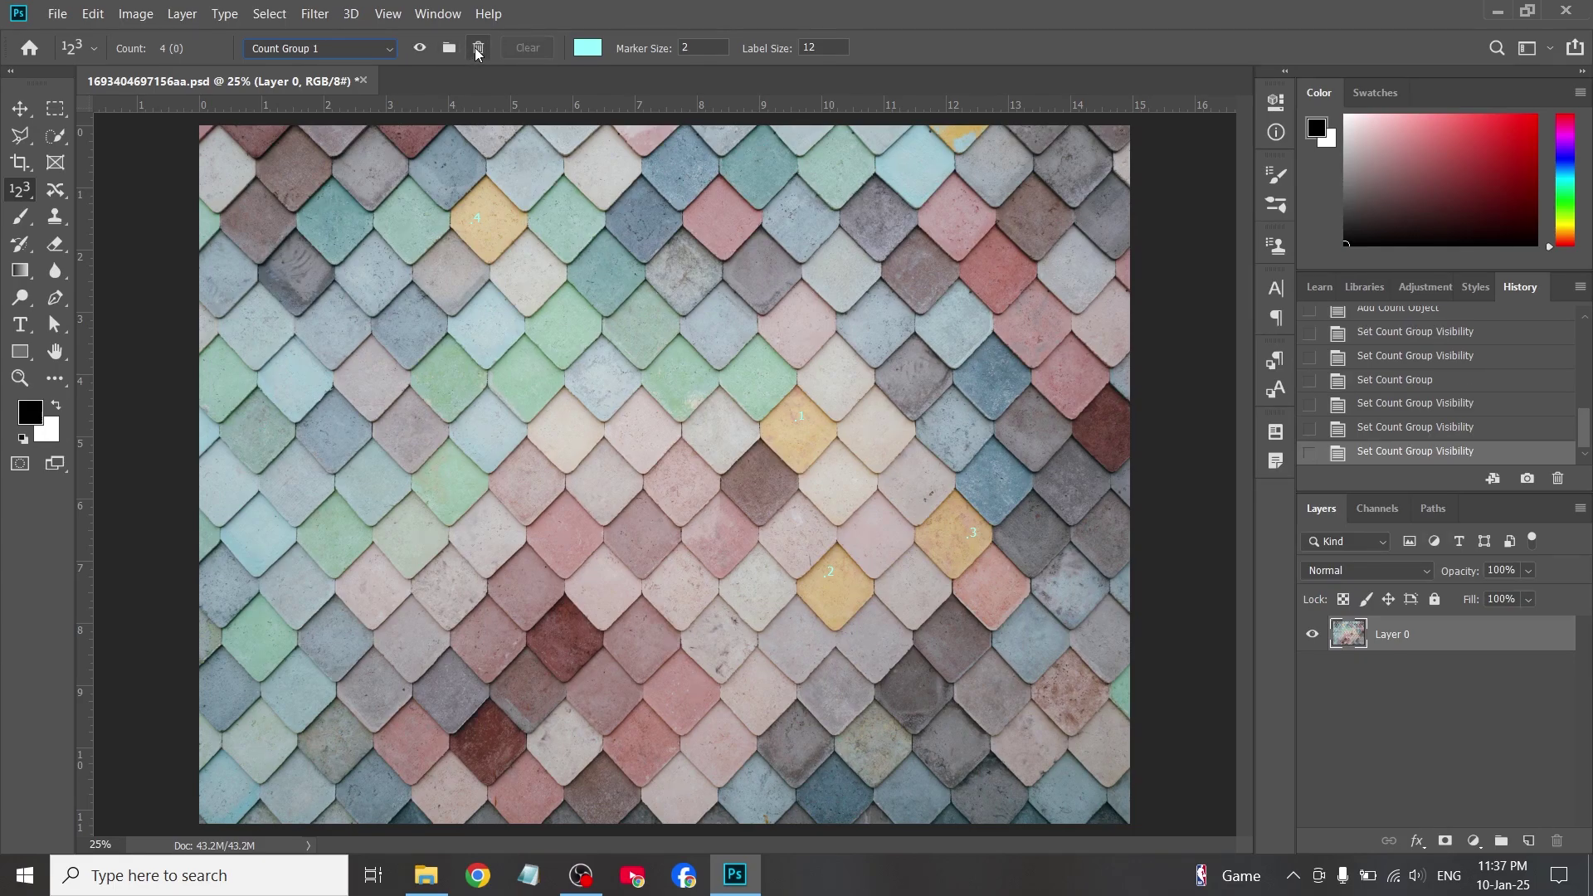
# - Delete Count Group 1 and clear all markers of Count Group 2
pyautogui.click(478, 49)
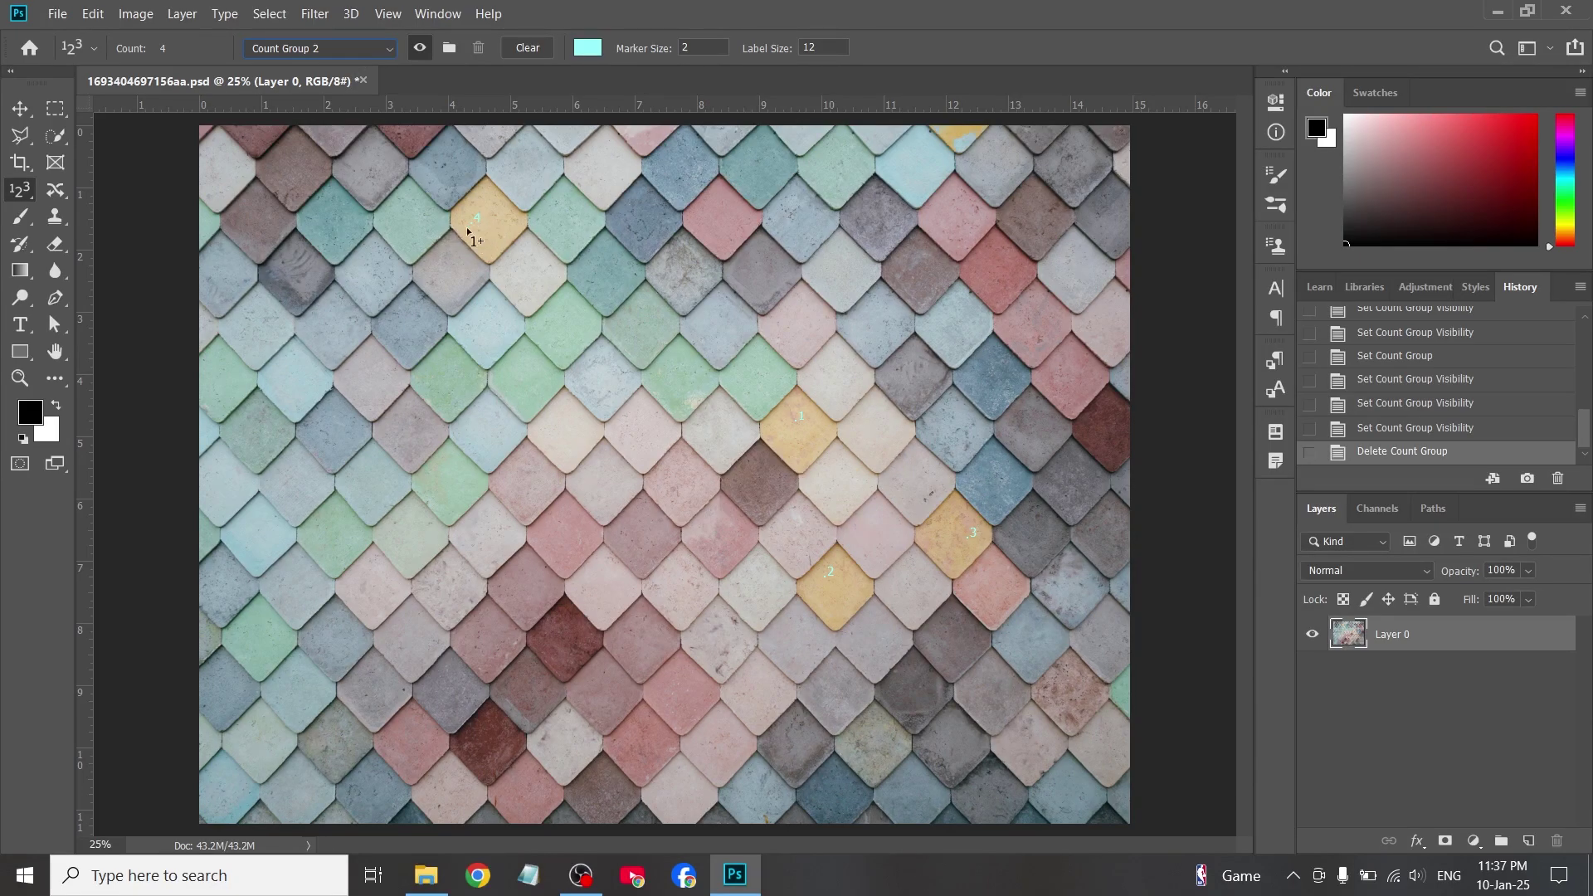
pyautogui.click(532, 49)
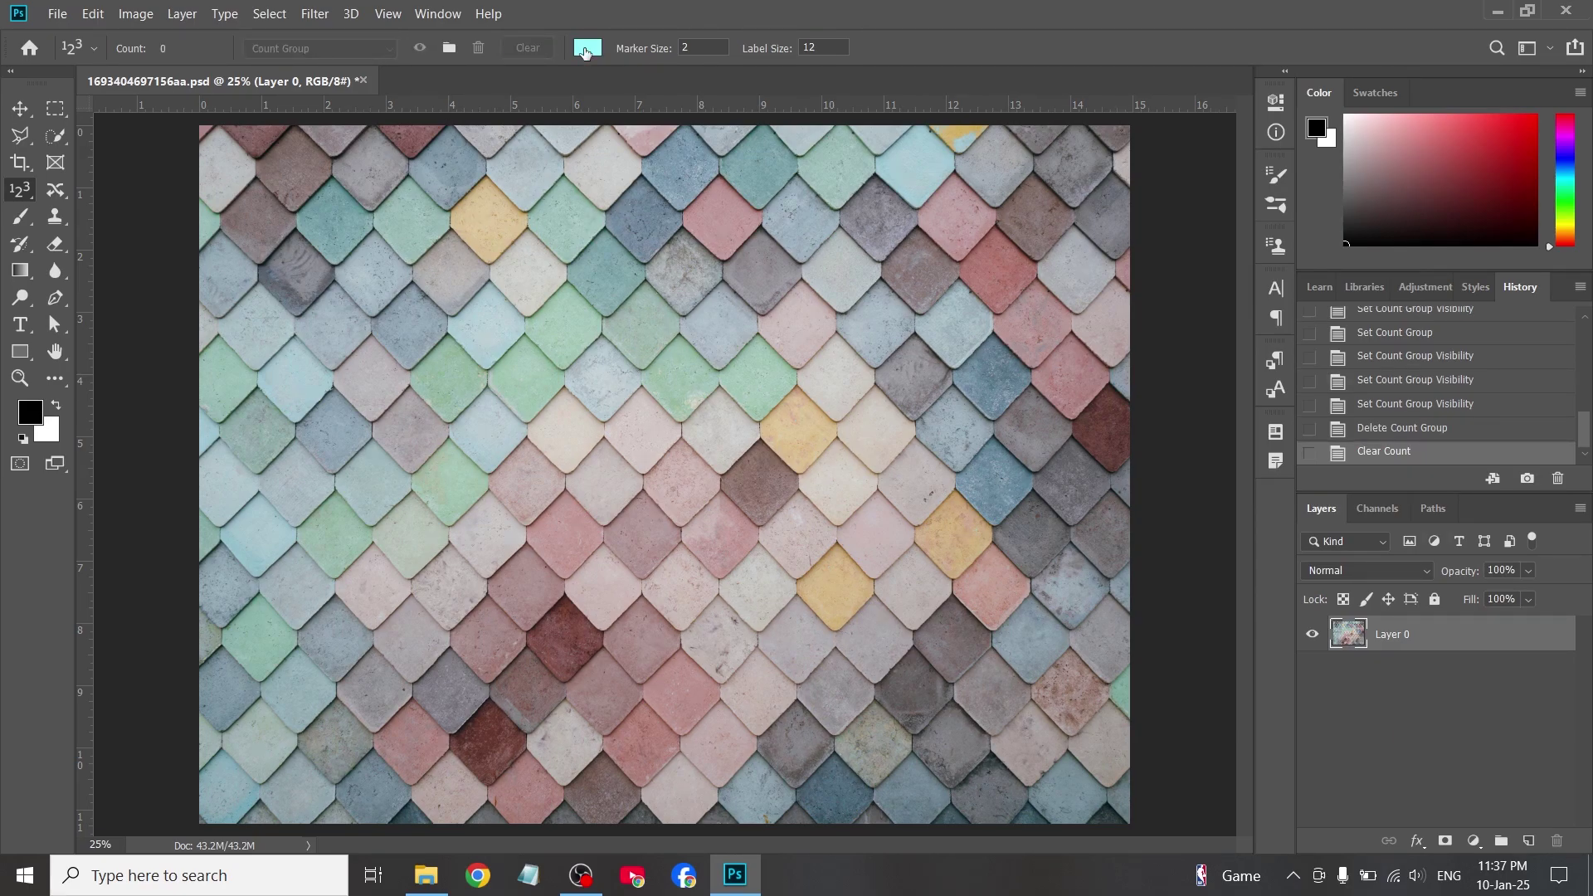
# - Place one count marker on the yellow tile in the upper left of the image and set the count color to black (#000000)
pyautogui.click(586, 50)
pyautogui.press('Return')
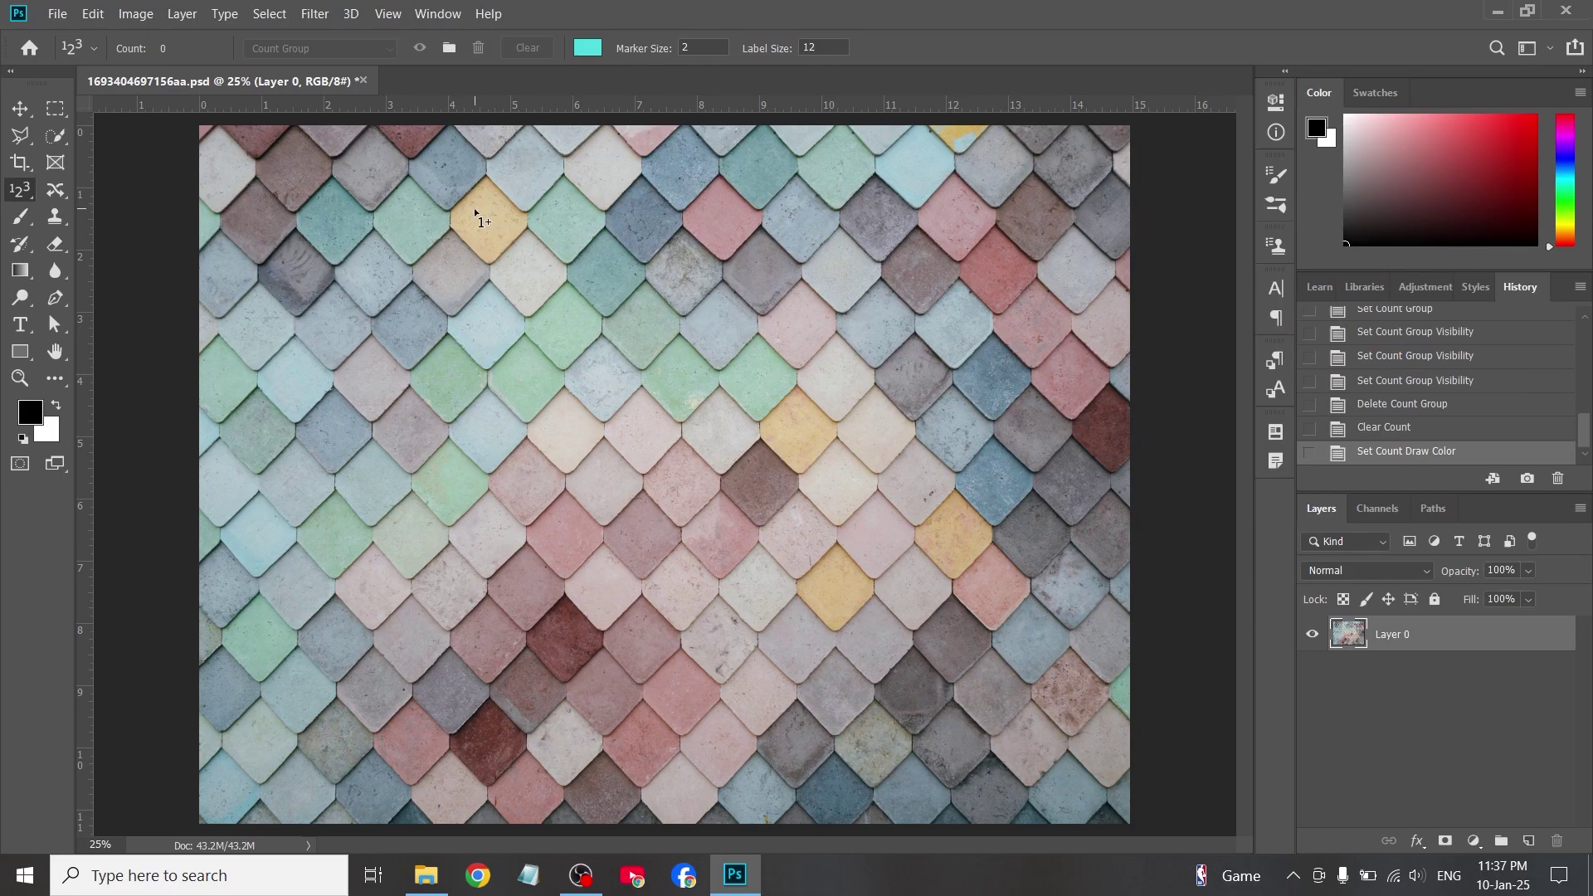
pyautogui.click(478, 206)
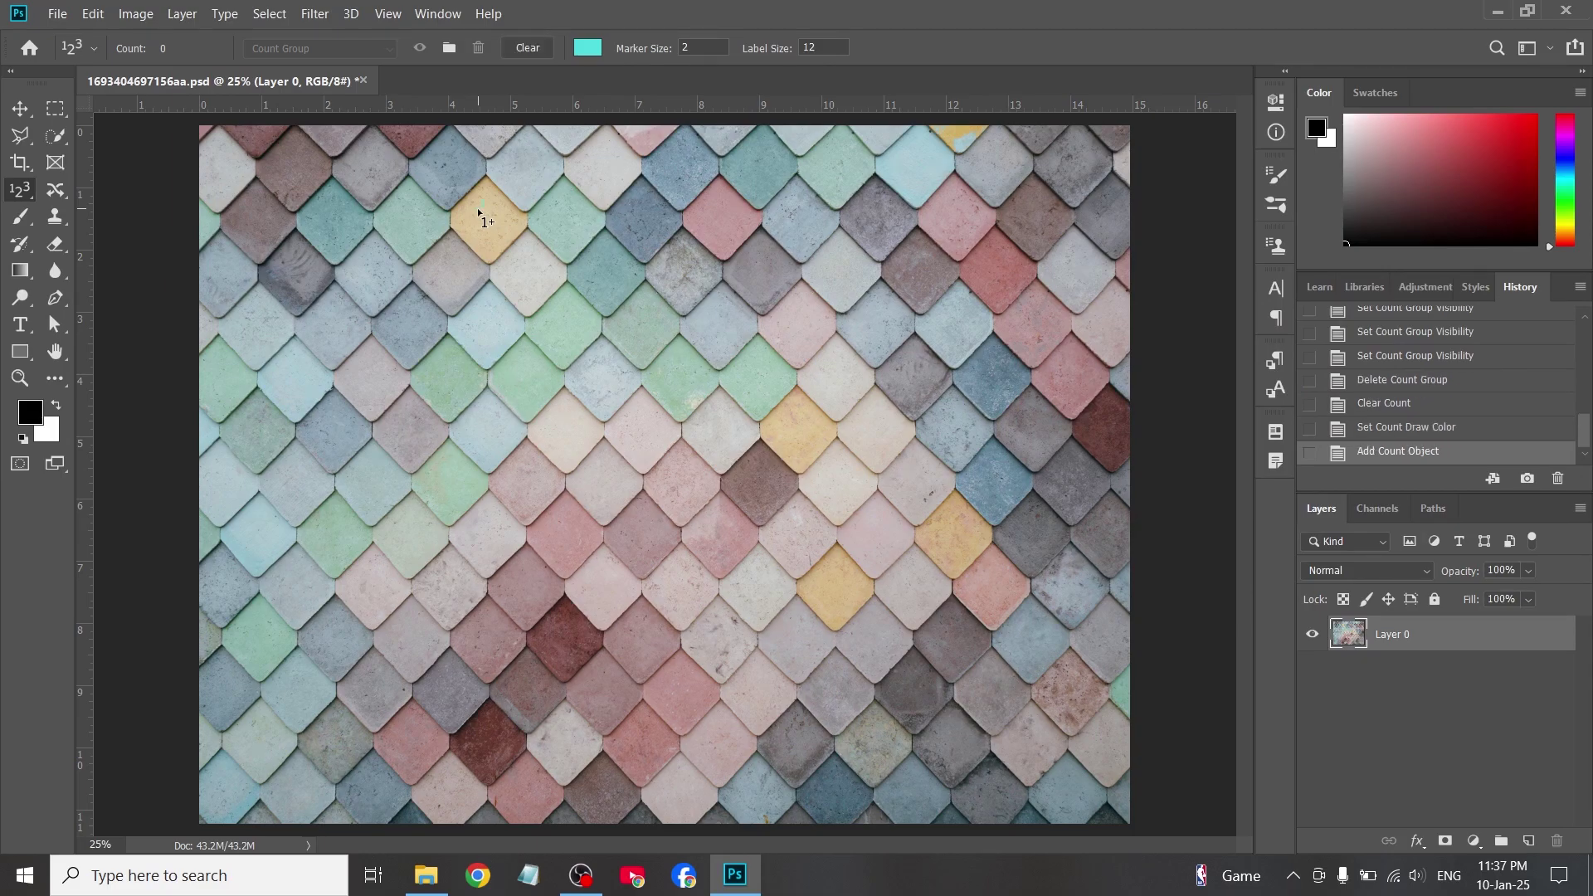
pyautogui.click(586, 48)
pyautogui.write('000000')
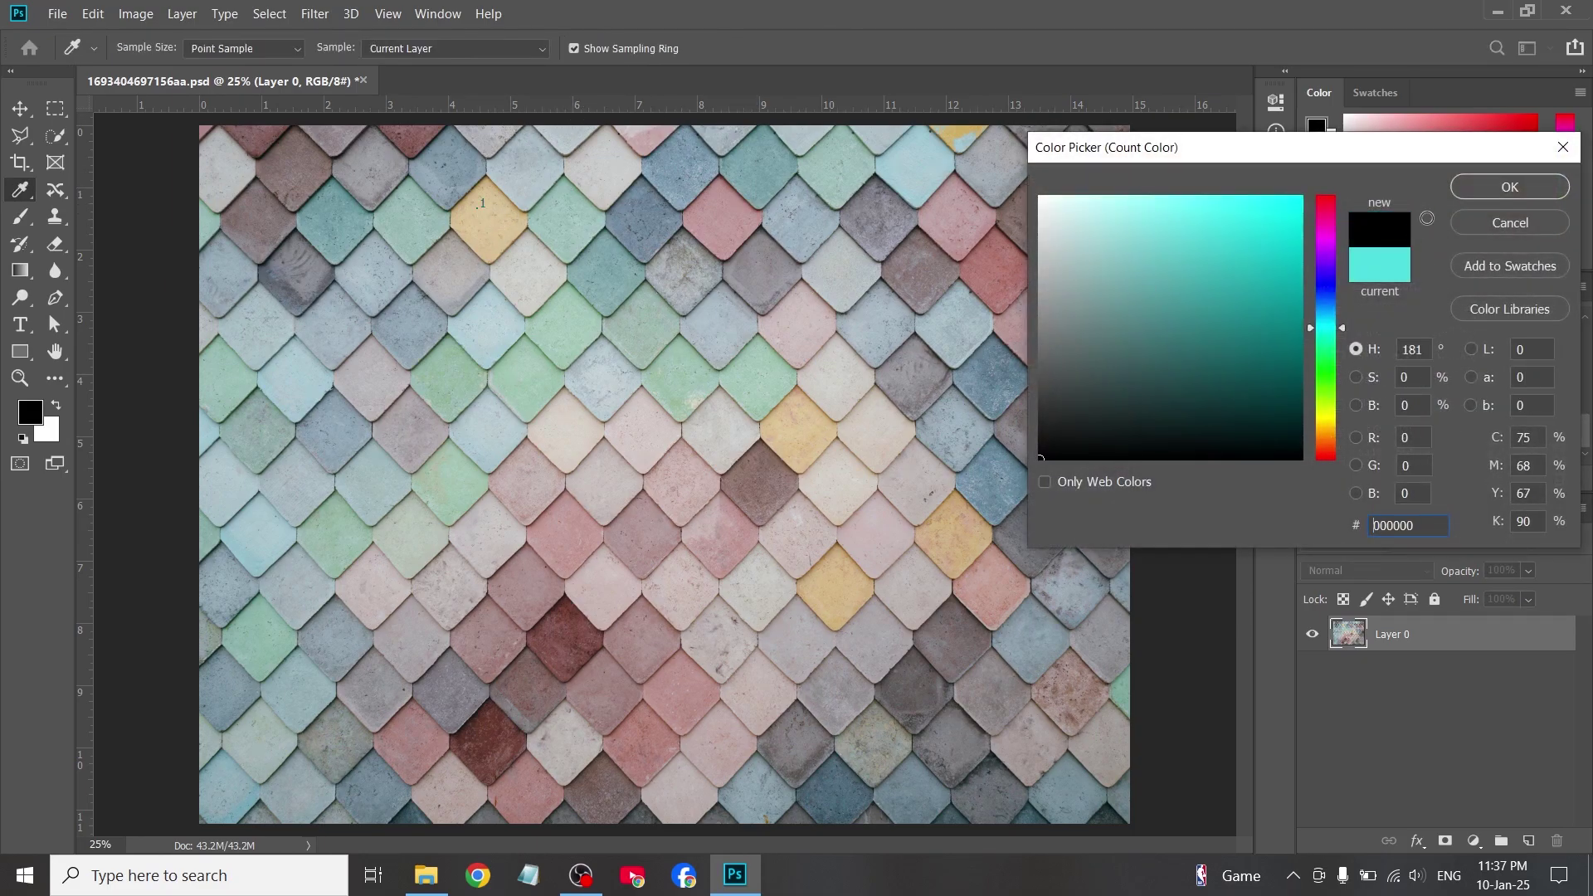
pyautogui.click(1510, 186)
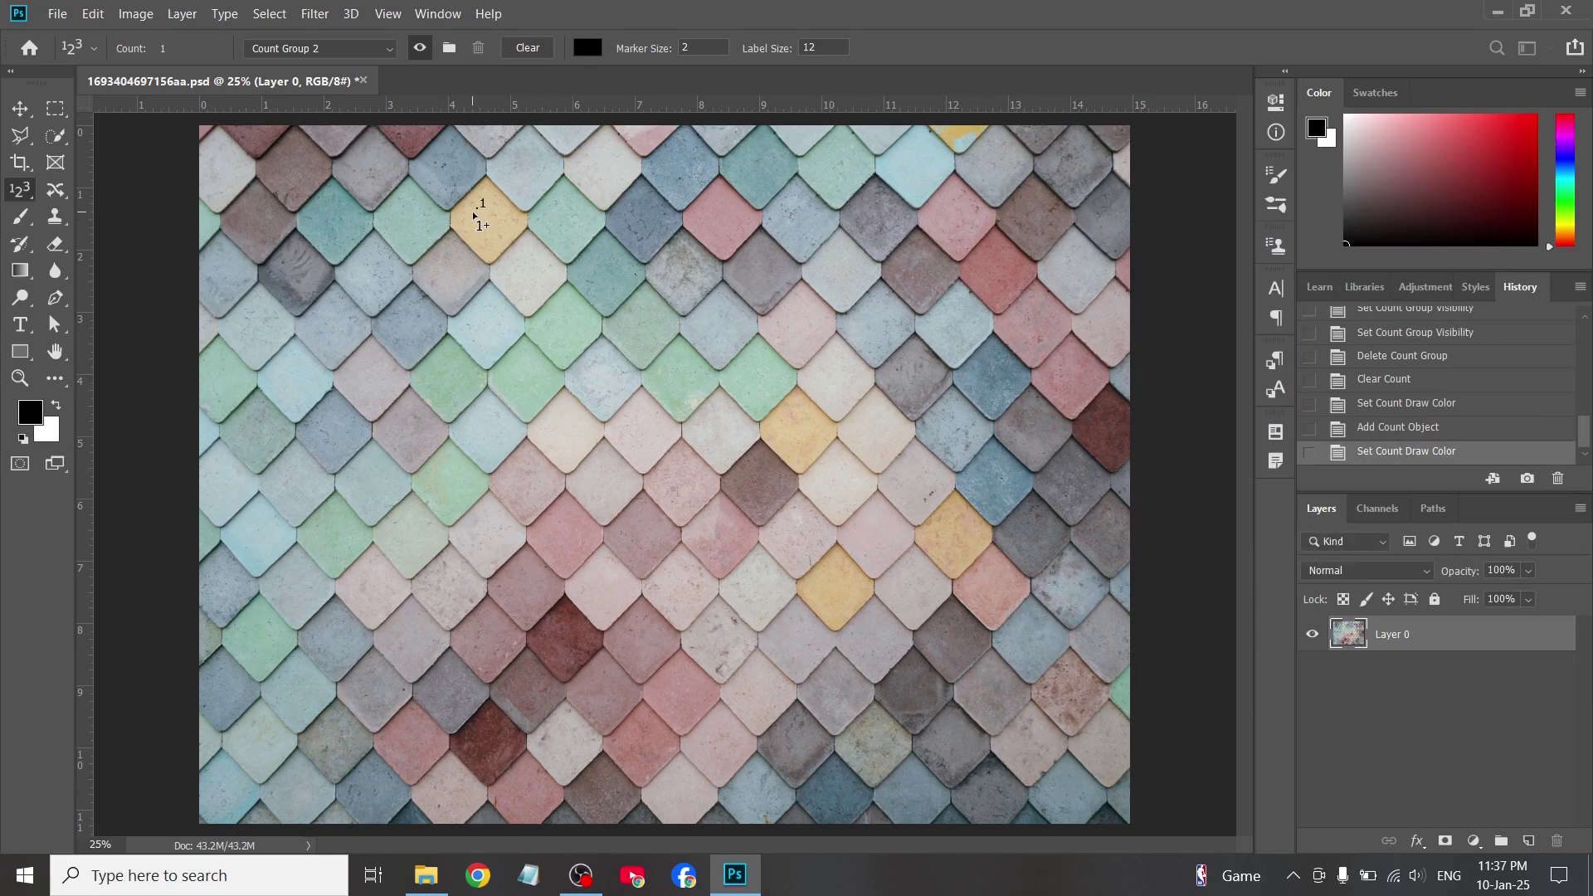
# - Add four count markers, one each on the white, green, light-blue and upper off-white tiles around the upper yellow tile
pyautogui.click(527, 266)
pyautogui.click(569, 224)
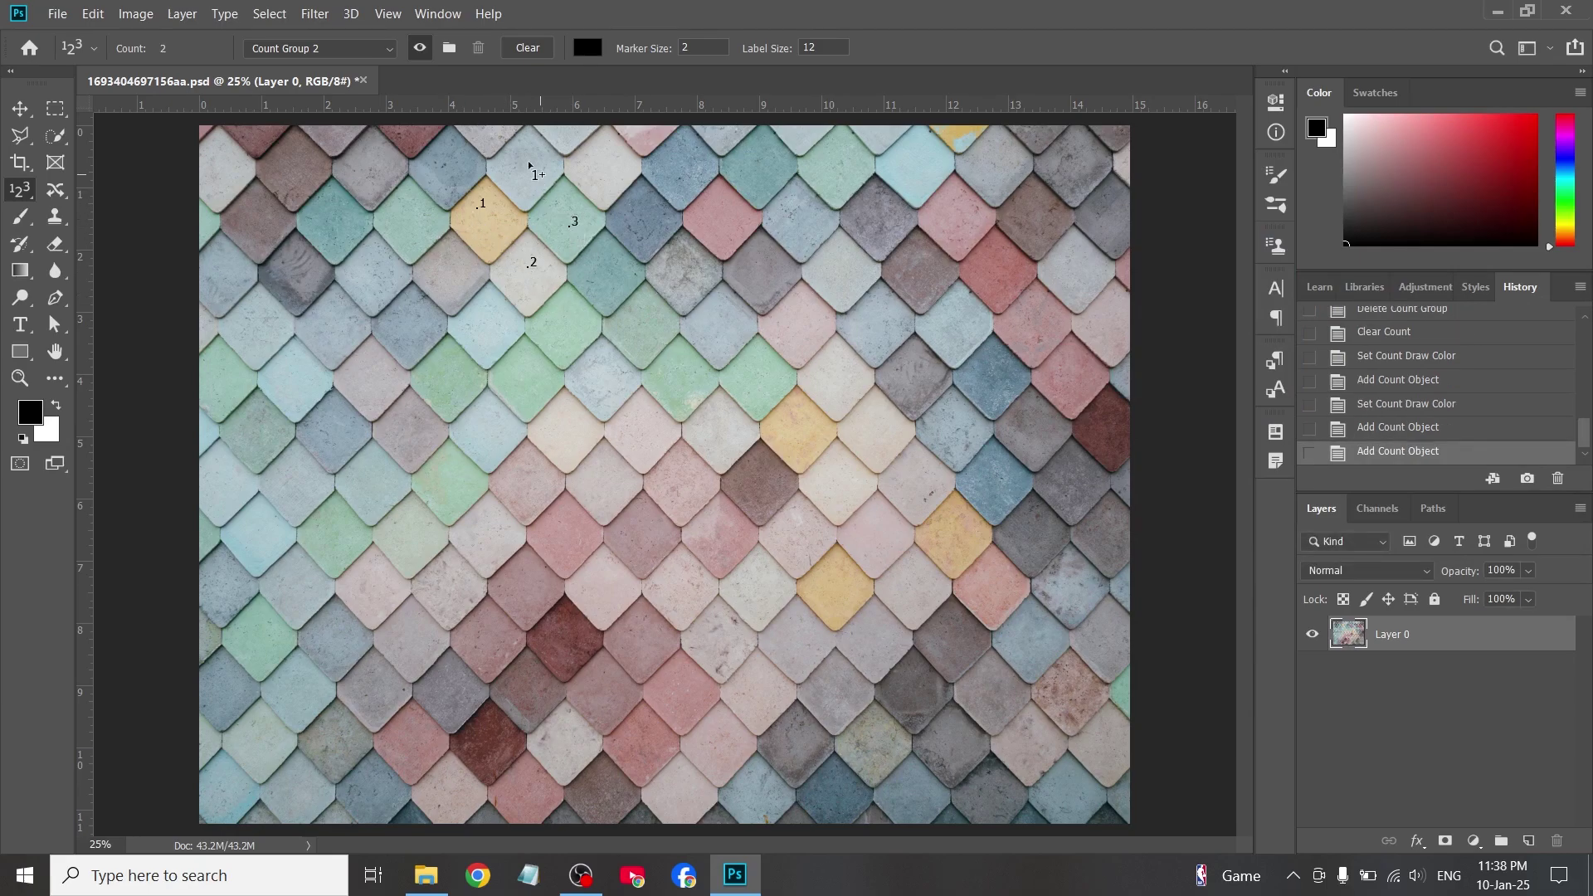
pyautogui.click(524, 157)
pyautogui.click(612, 163)
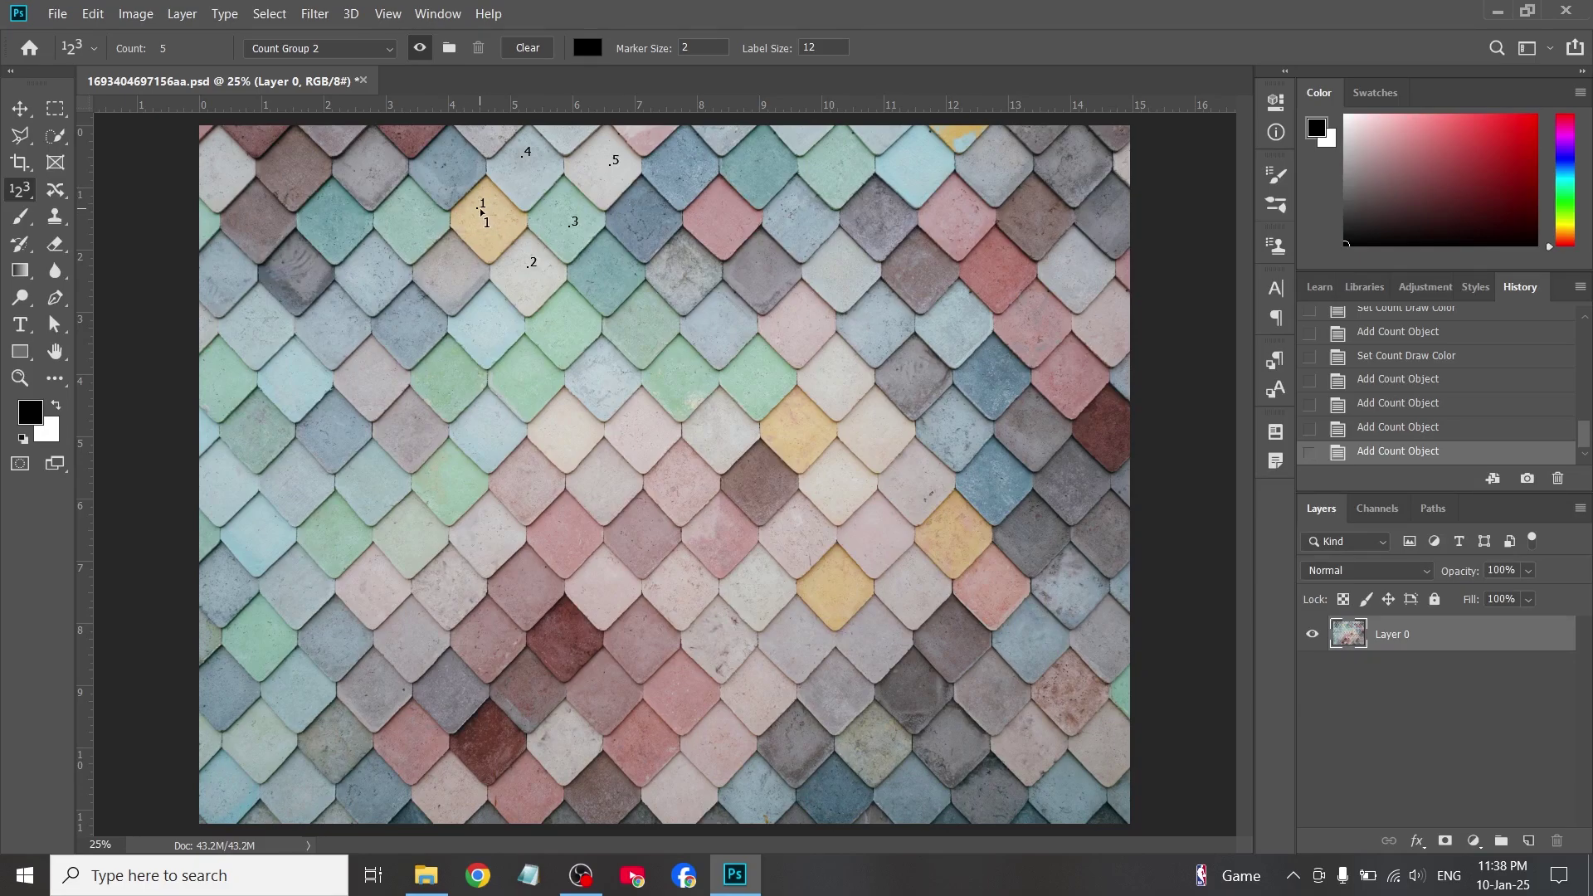
# - Set the count marker size to 10 and add another marker on the upper yellow tile
pyautogui.click(703, 48)
pyautogui.write('10')
pyautogui.press('Return')
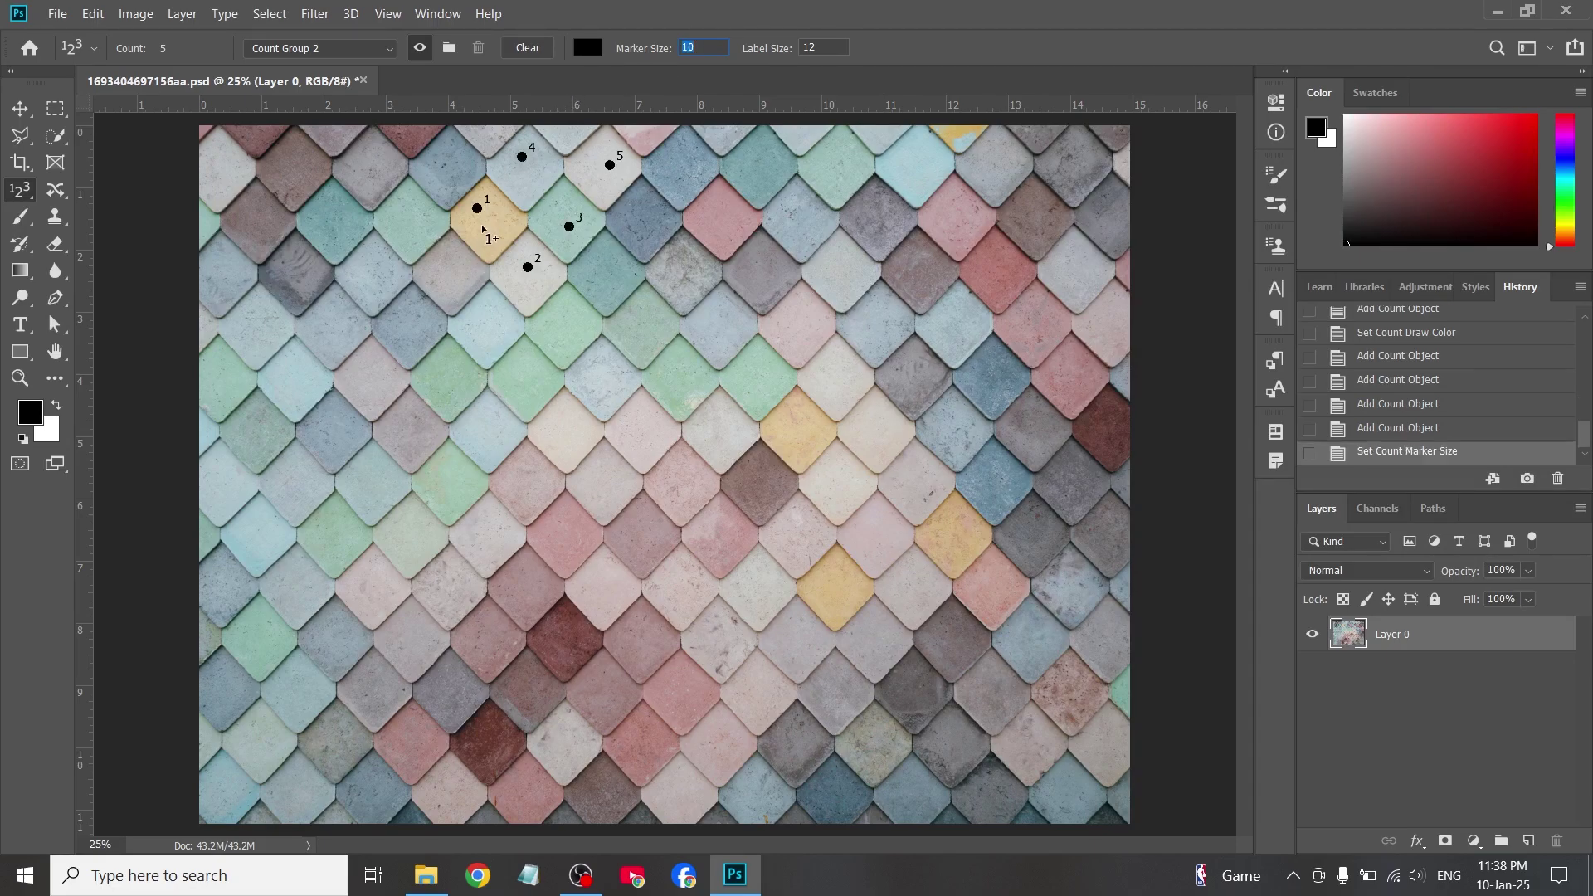
pyautogui.click(482, 226)
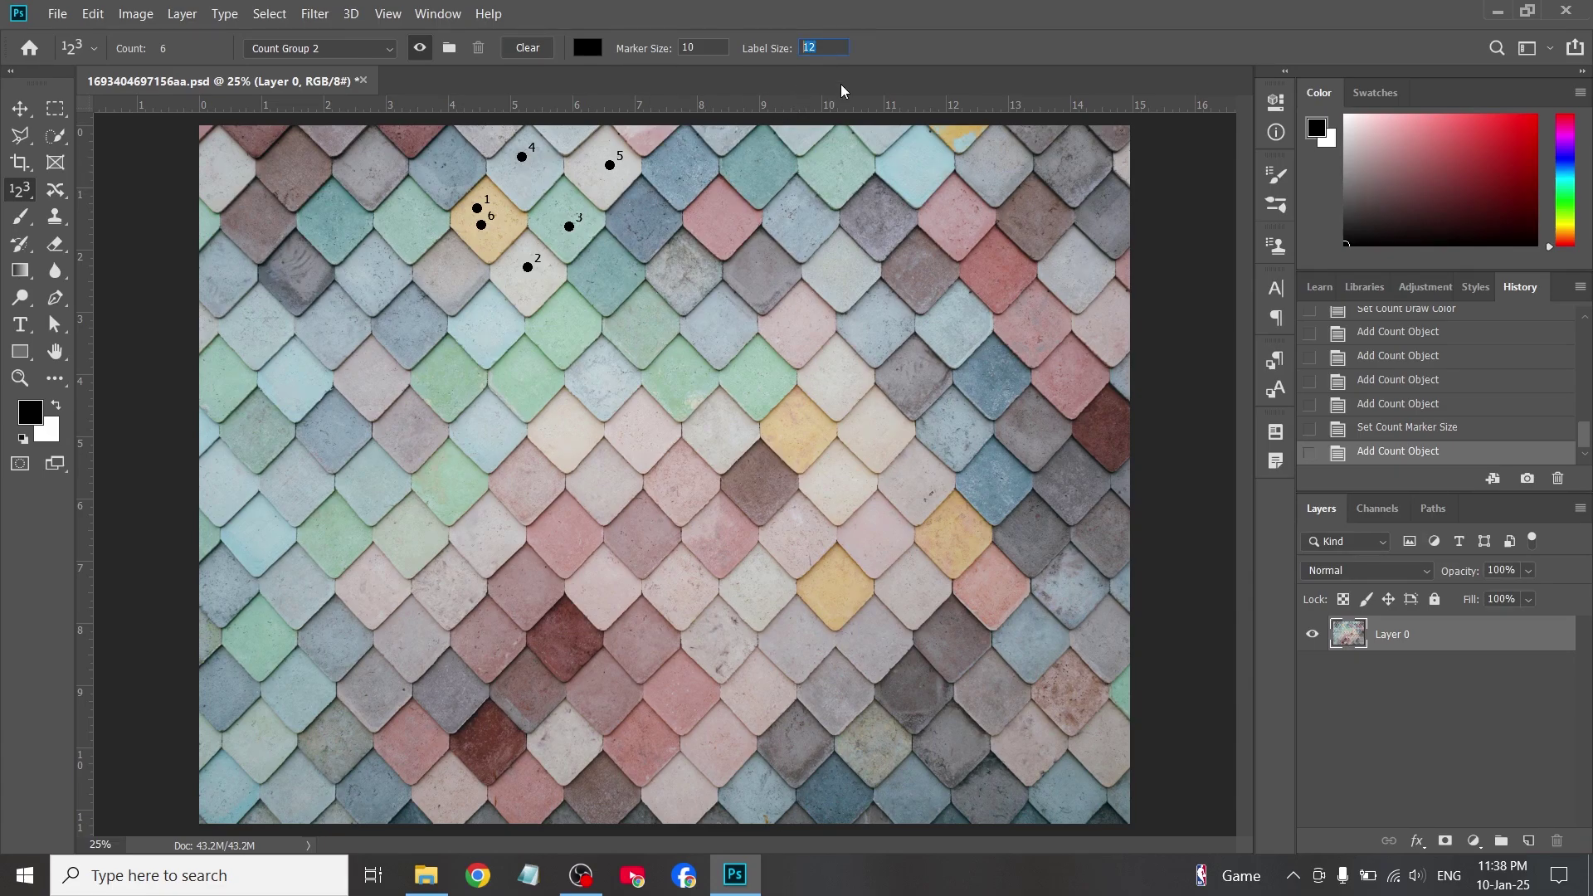
# - Set the count label size to 20 and add a marker on the pink tile in the upper middle of the image
pyautogui.write('20')
pyautogui.click(718, 218)
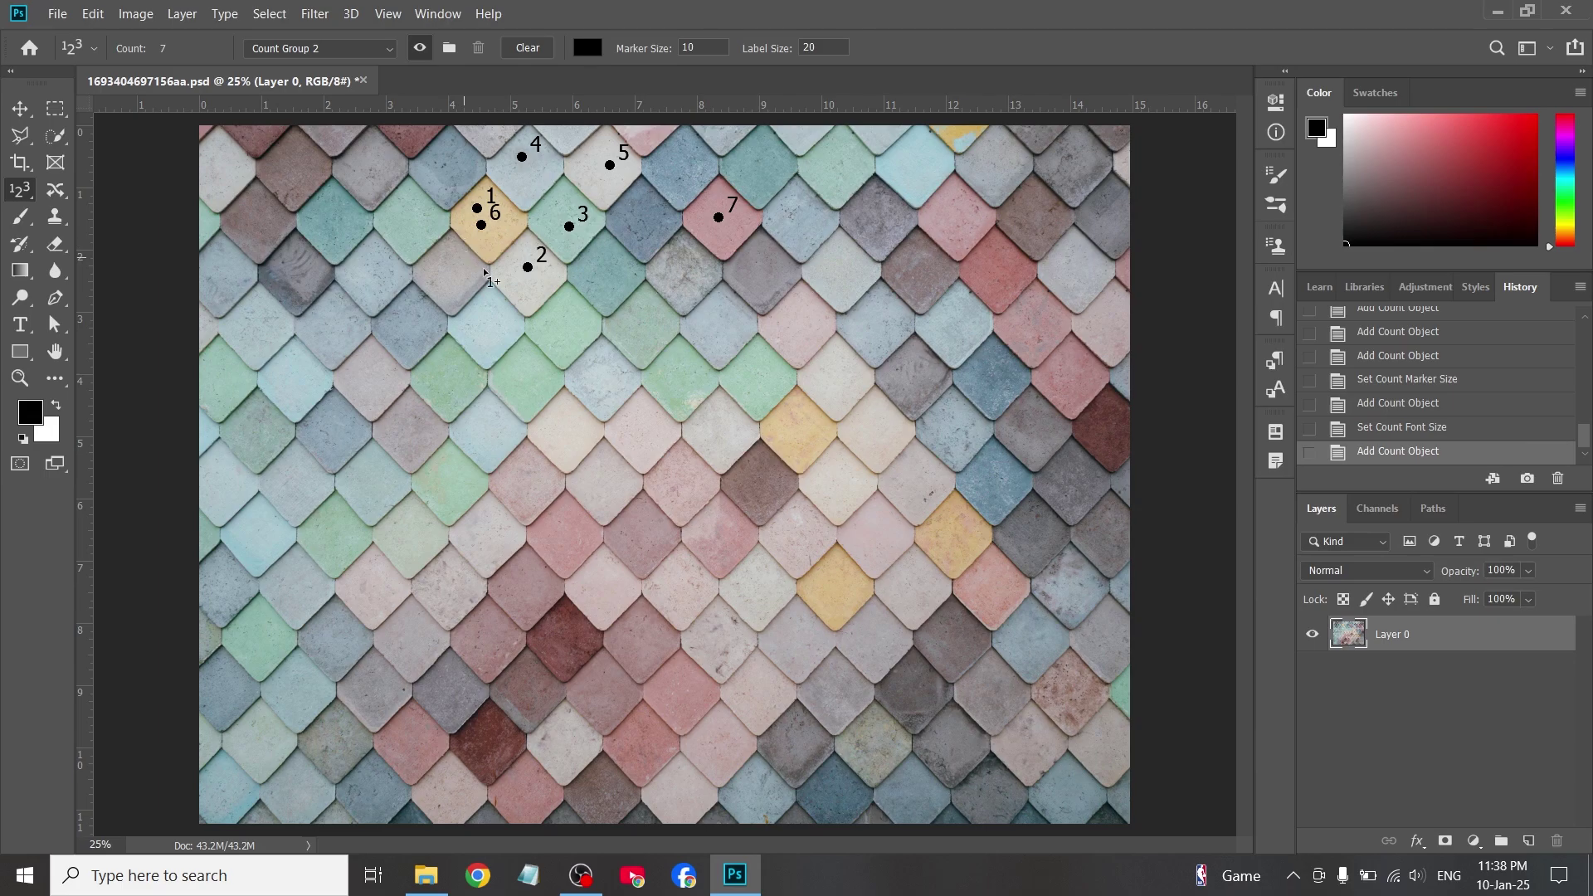
pyautogui.rightClick(21, 190)
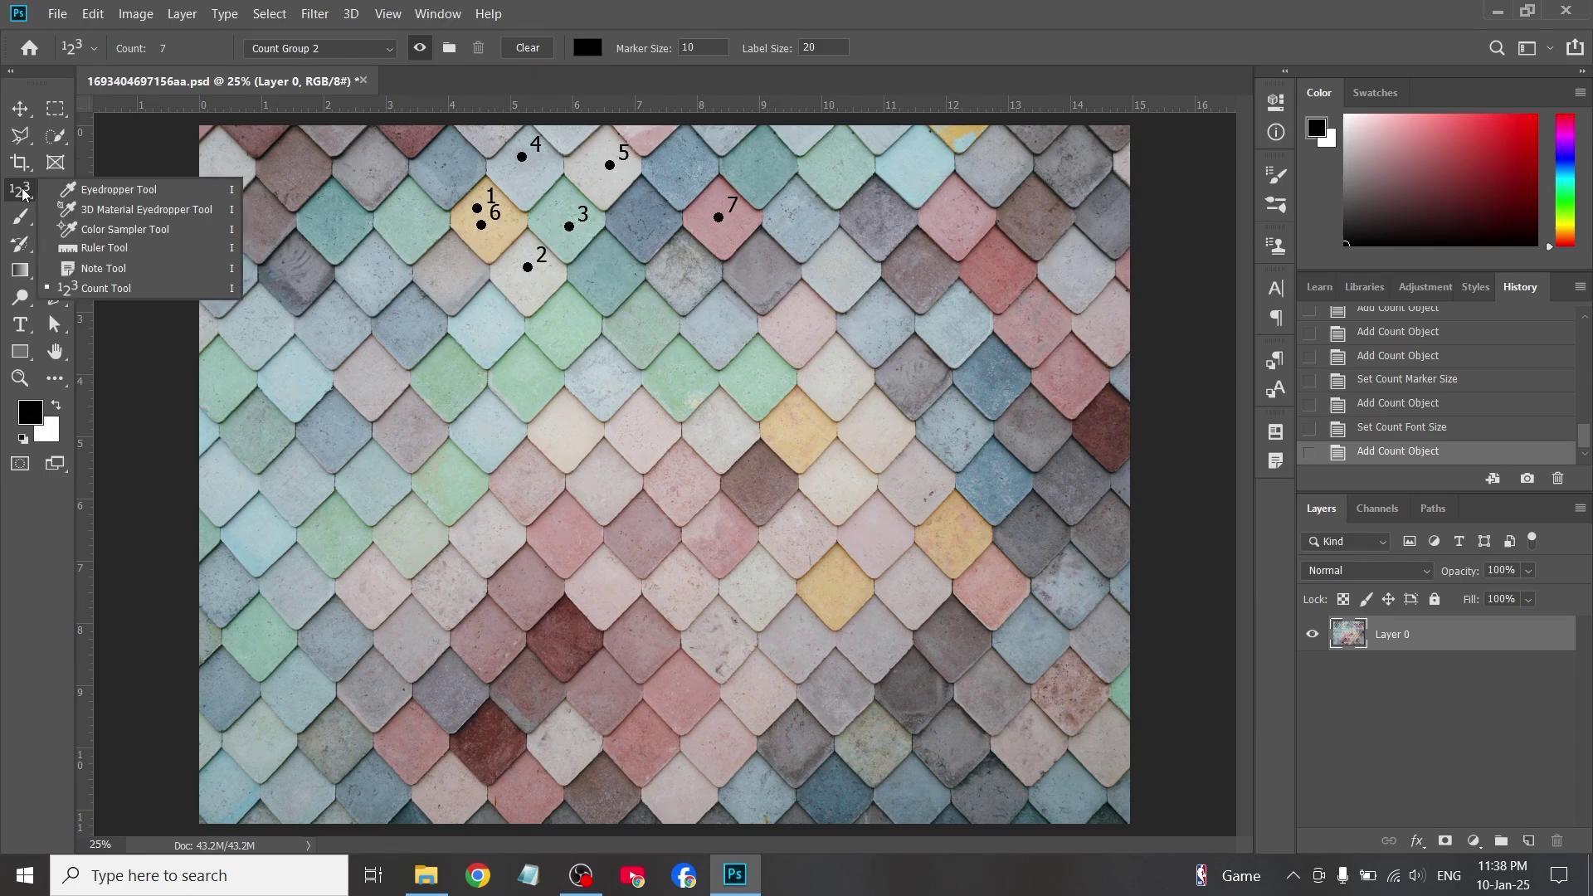